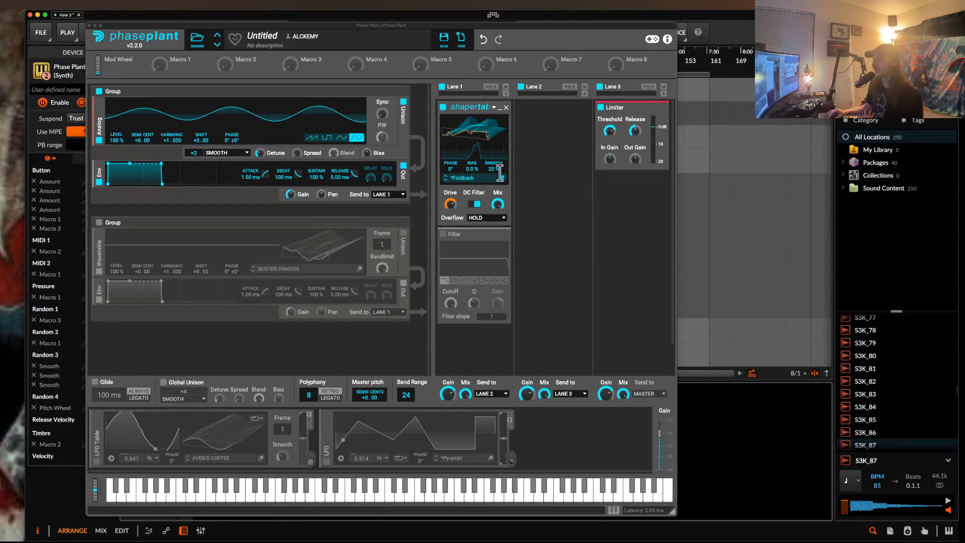
Examine the Foldback wavetable in the Shapertable's editor and preview the Buster Dragon wavetable group switched on.
click(447, 243)
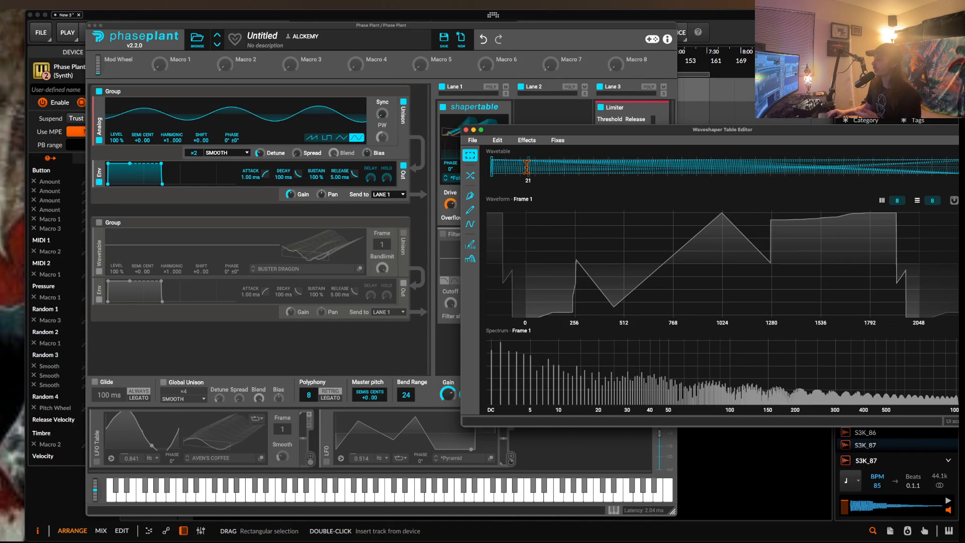
click(466, 130)
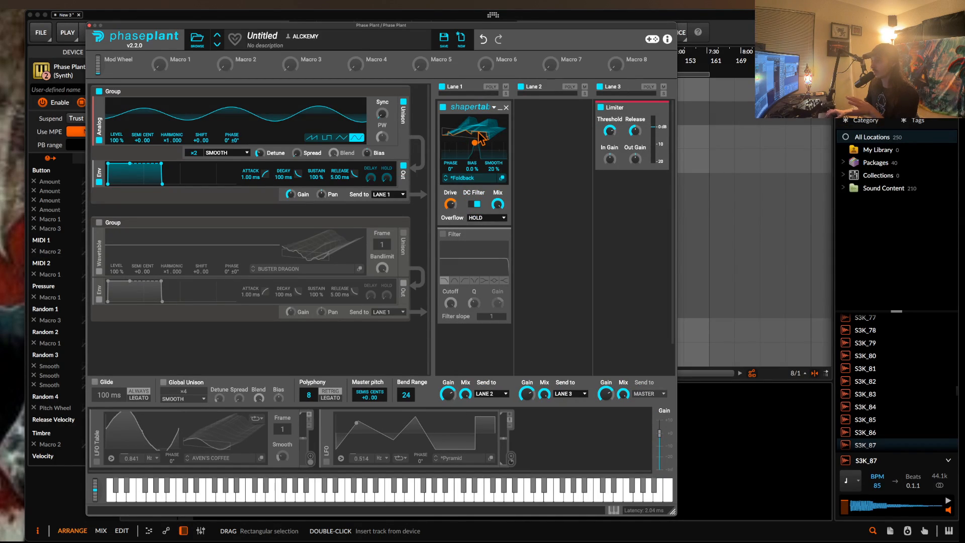
click(99, 223)
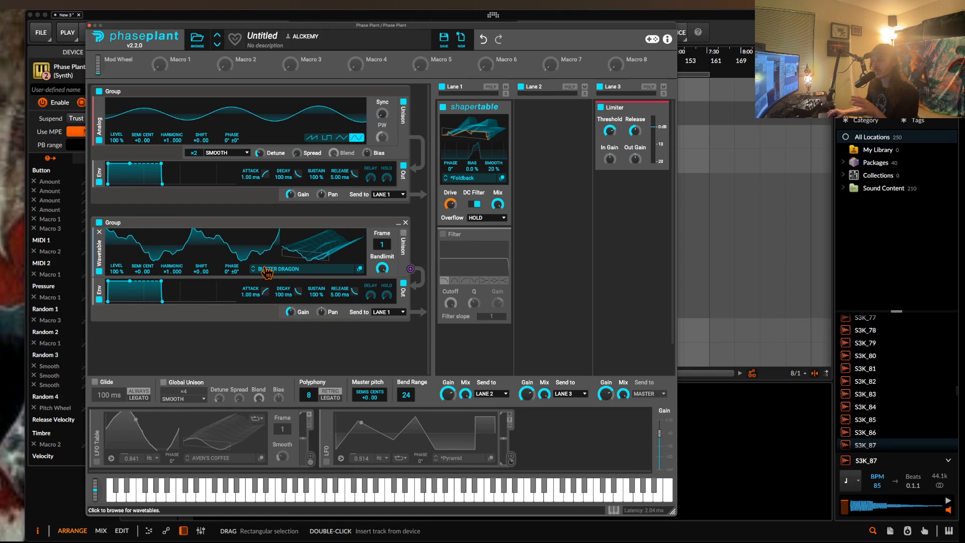
click(99, 222)
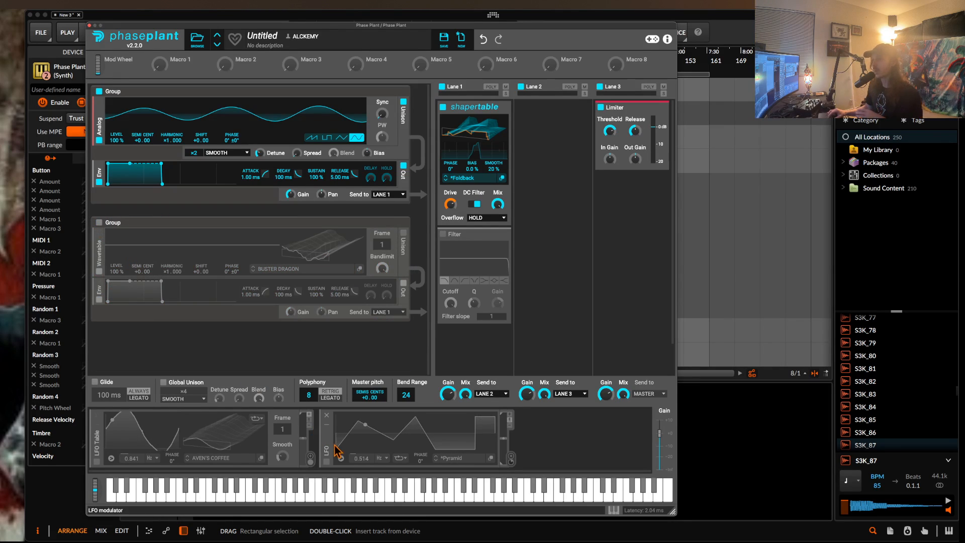
click(566, 453)
click(552, 454)
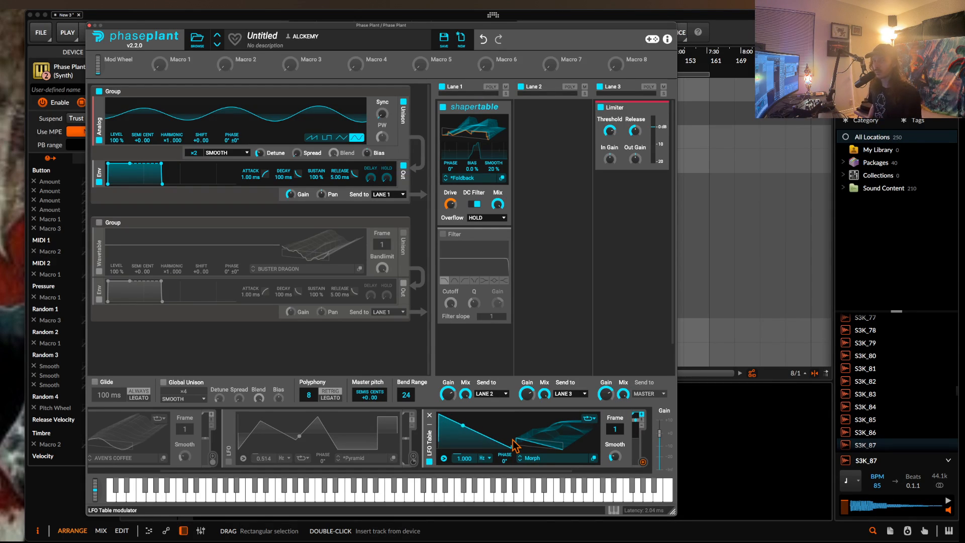
click(429, 415)
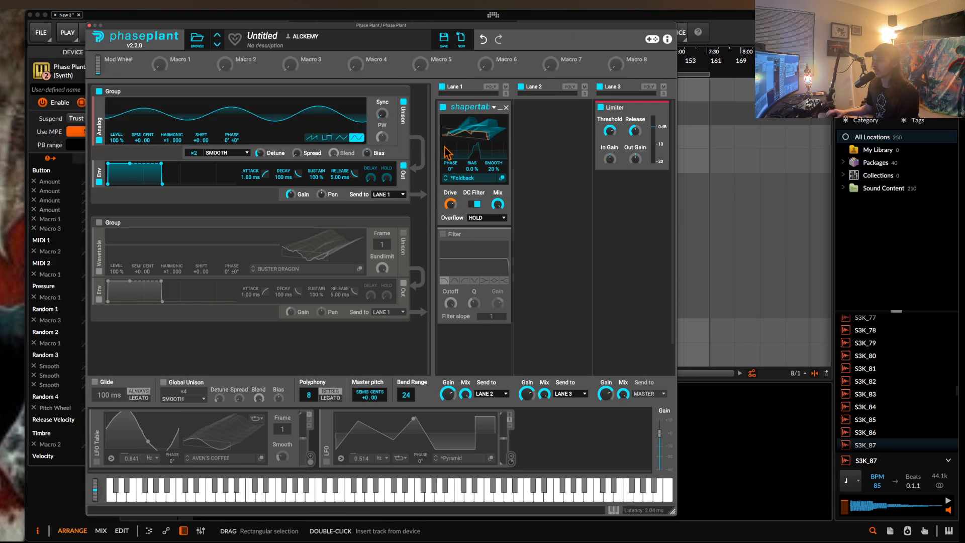
Bypass and re-enable the Shapertable effect in Lane 1 to compare the sound.
click(443, 108)
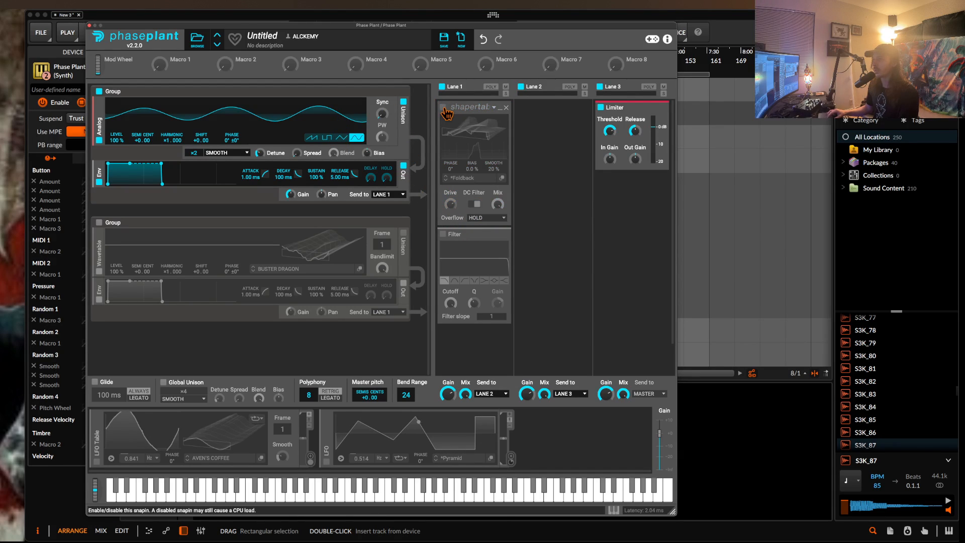
click(443, 108)
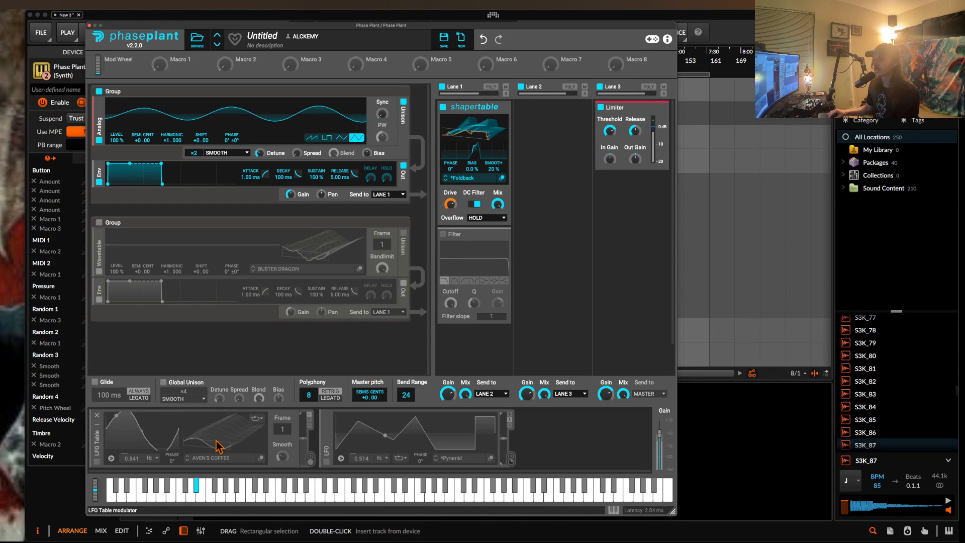
Turn off unison for the Analog oscillator and enable the LFO and LFO Table modulators, both expanded.
click(97, 417)
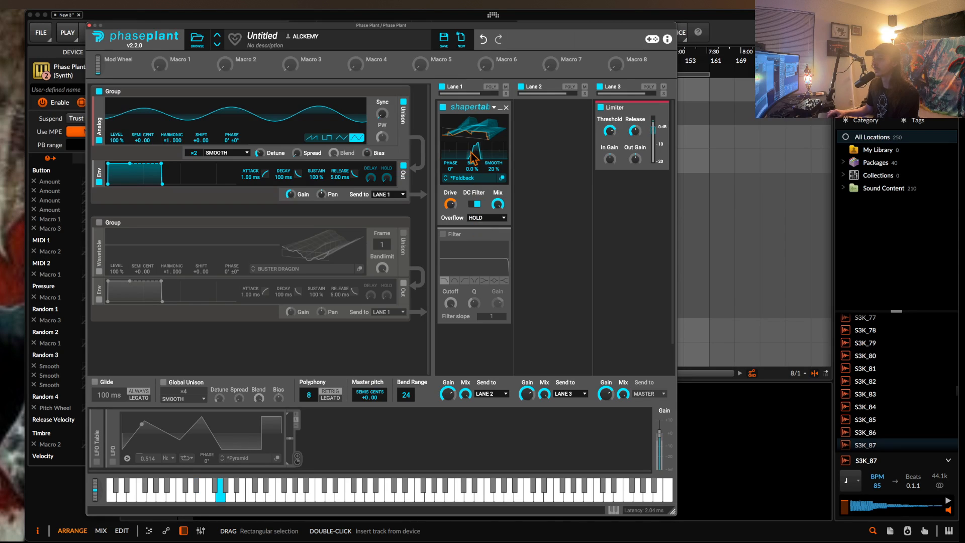
click(403, 102)
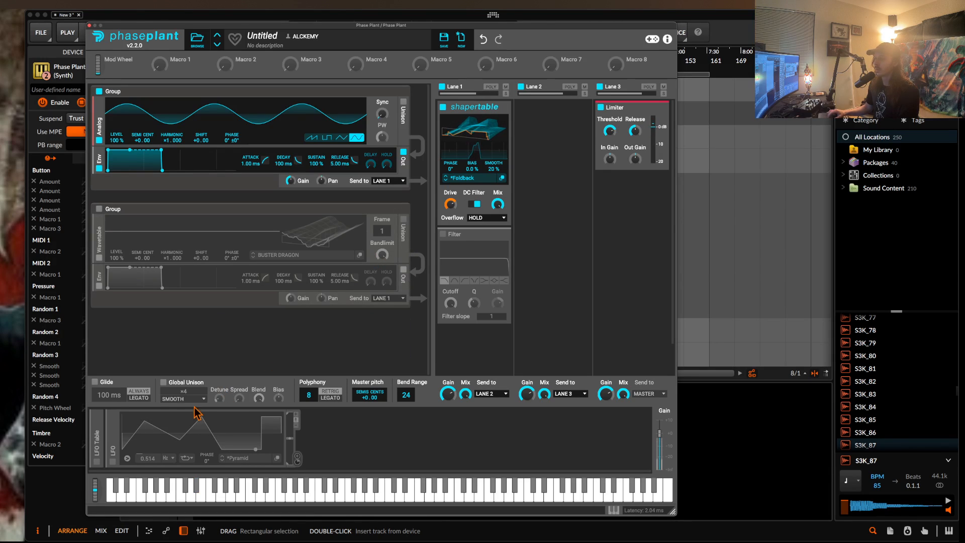
click(113, 461)
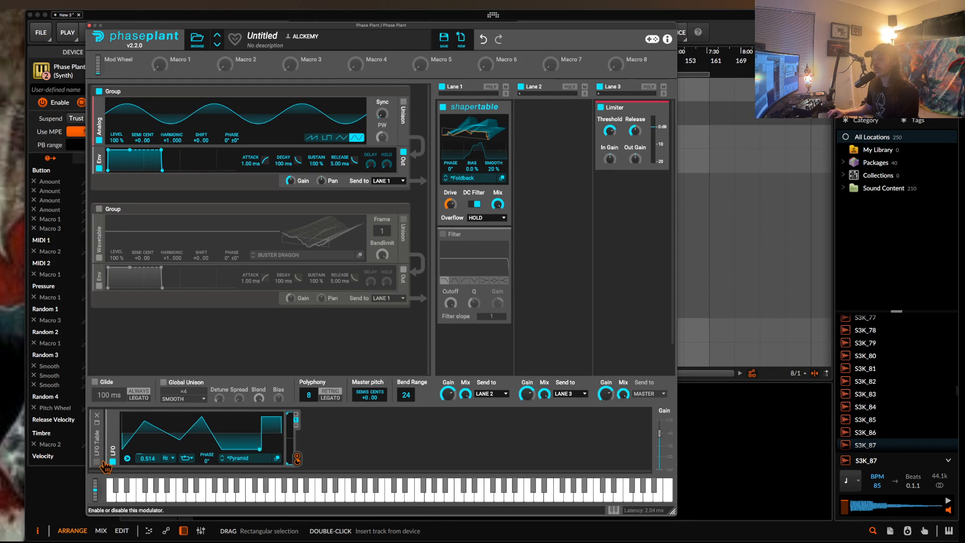
click(96, 461)
click(100, 432)
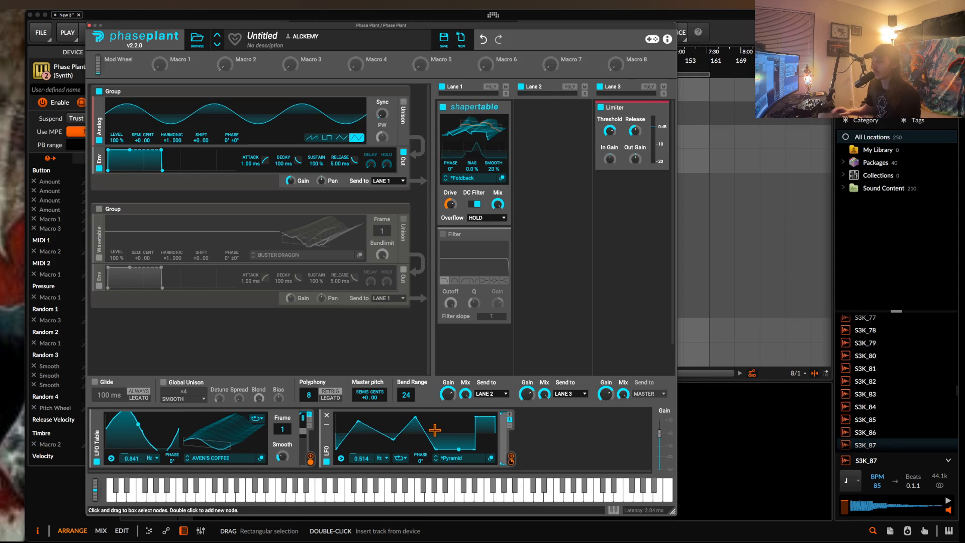
Reshape the Pyramid LFO with added nodes into a high plateau, a low flat section and a falling ramp before the final square.
click(490, 457)
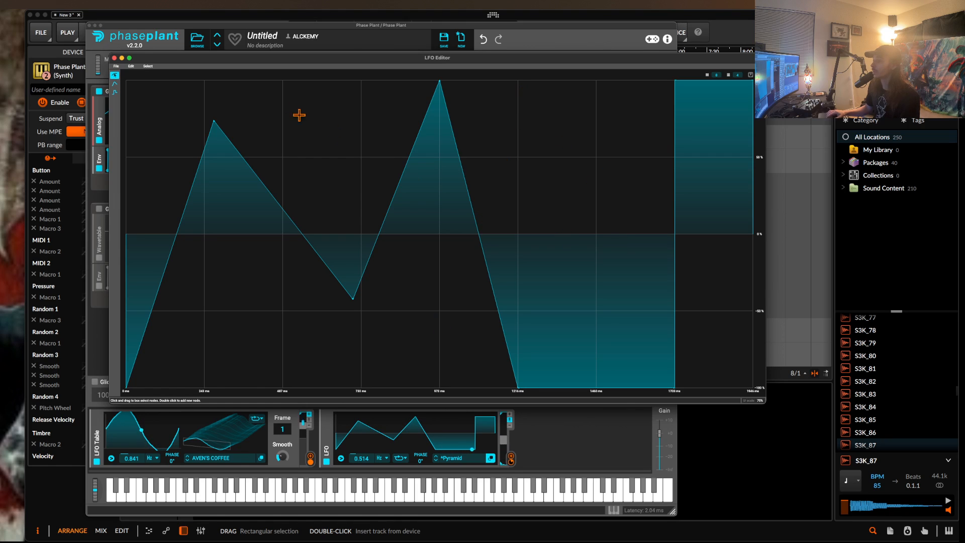
click(114, 58)
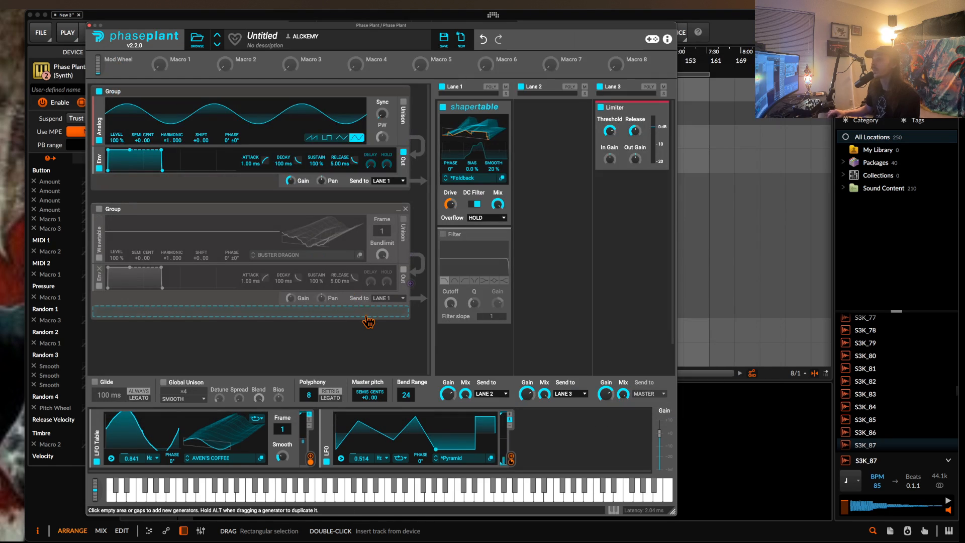
double_click(451, 428)
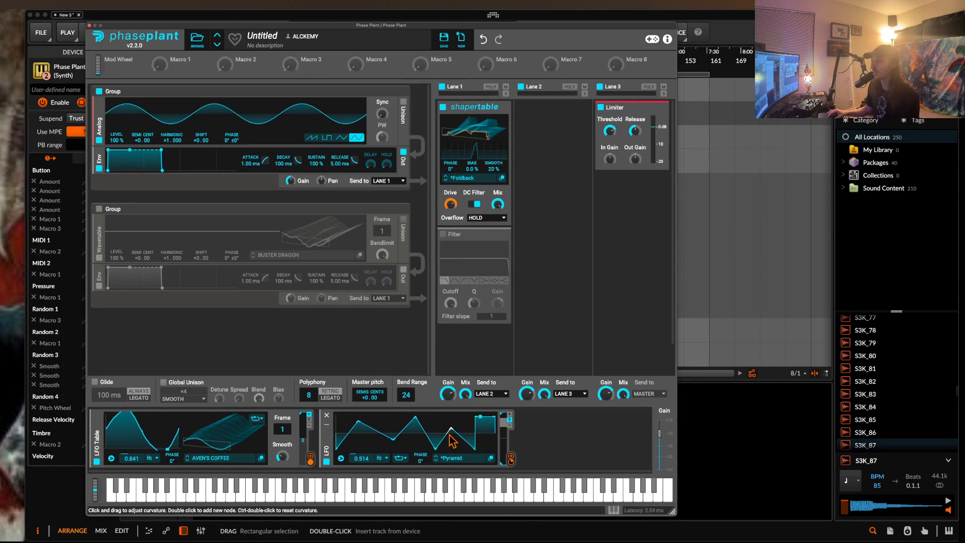
double_click(391, 420)
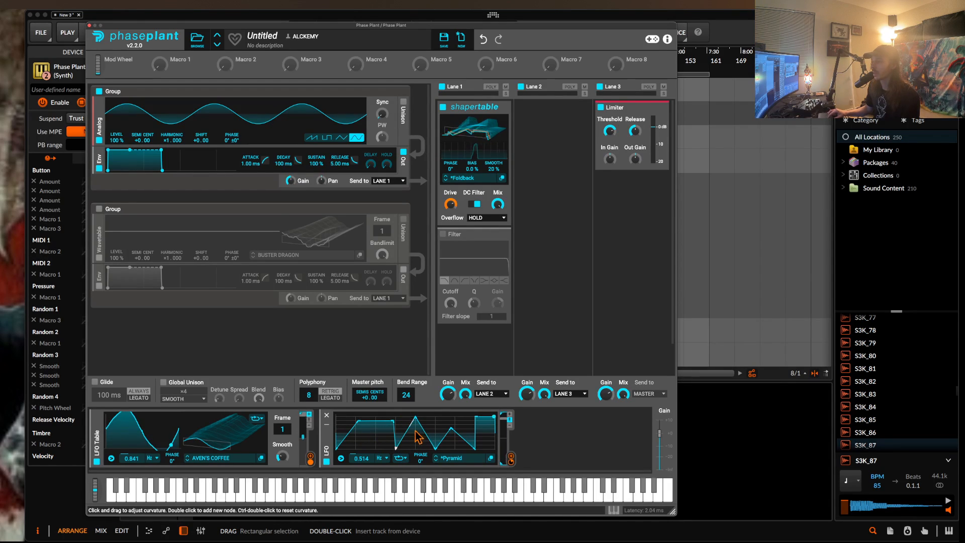
drag(415, 417, 435, 417)
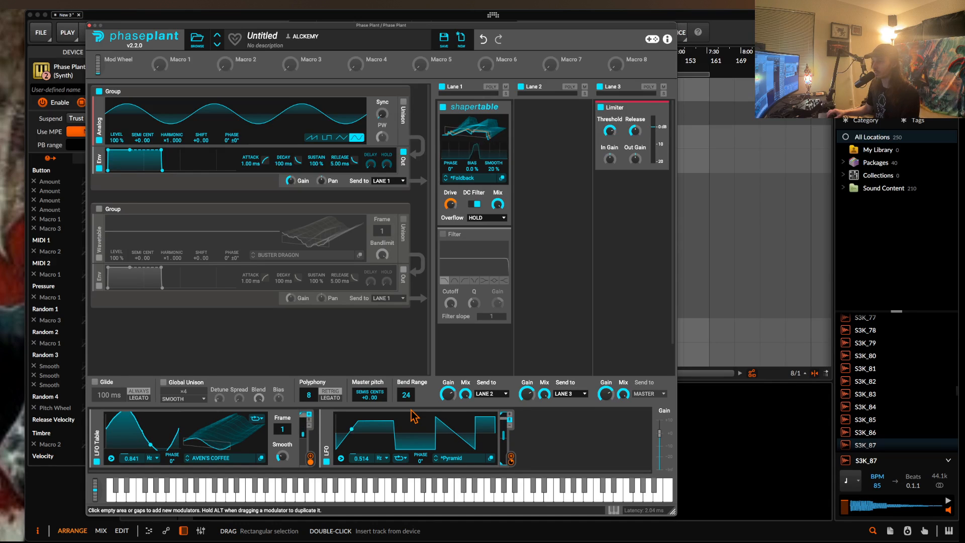
Inspect the AVEN'S COFFEE waveform in the LFO Table editor and disable both LFO modulators.
click(261, 458)
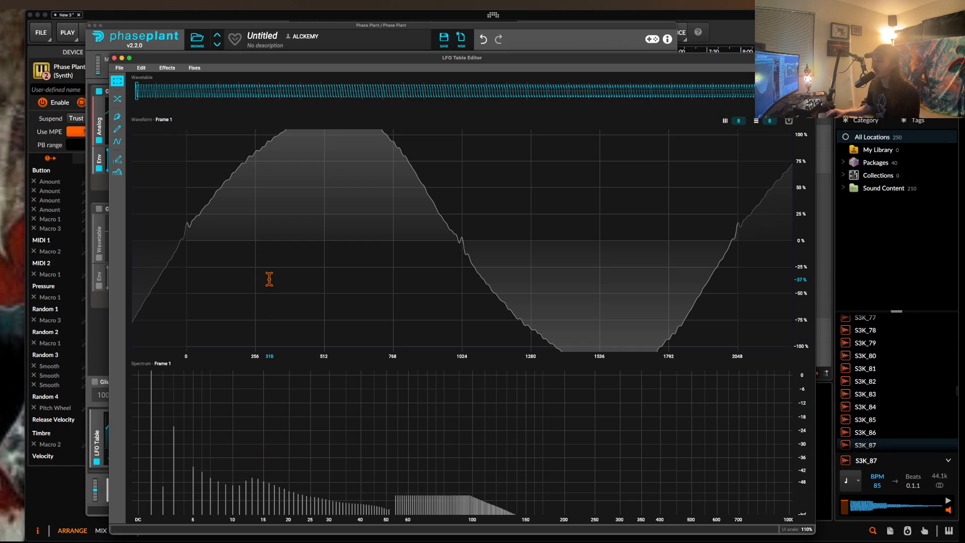
click(115, 57)
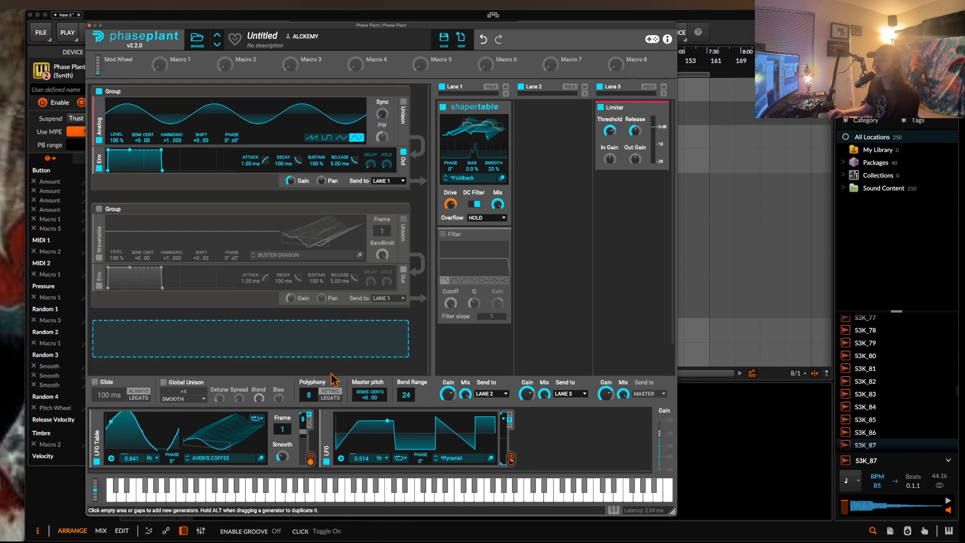
click(327, 461)
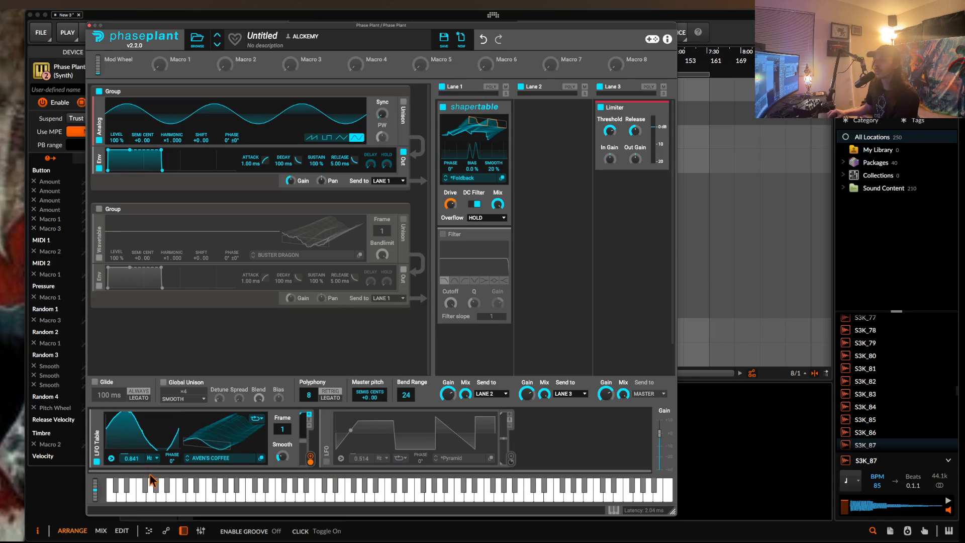
click(97, 461)
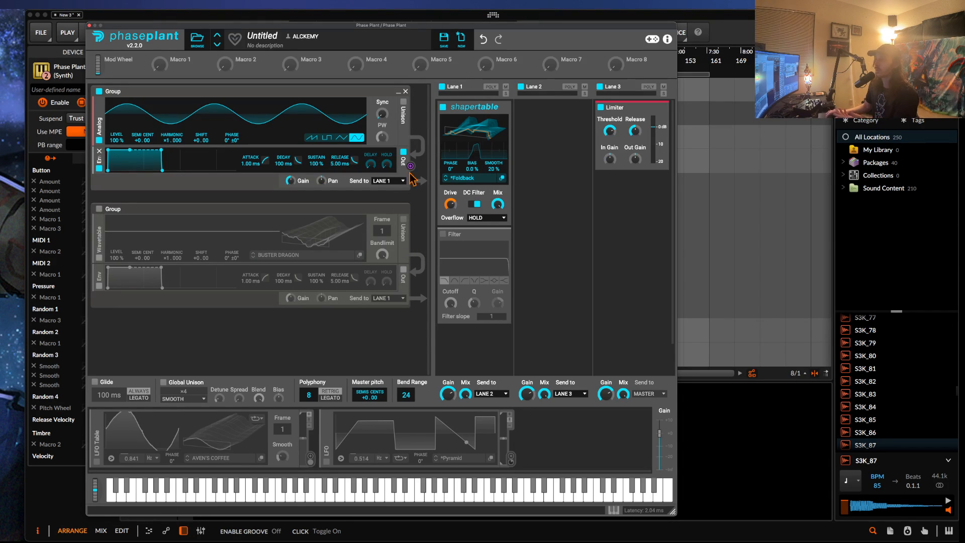
Set the Shapertable's phase to 180°, bias to -100 % and smooth to 0.70 %.
mouse_move(452, 204)
mouse_down()
mouse_move(452, 227)
mouse_move(453, 207)
mouse_up()
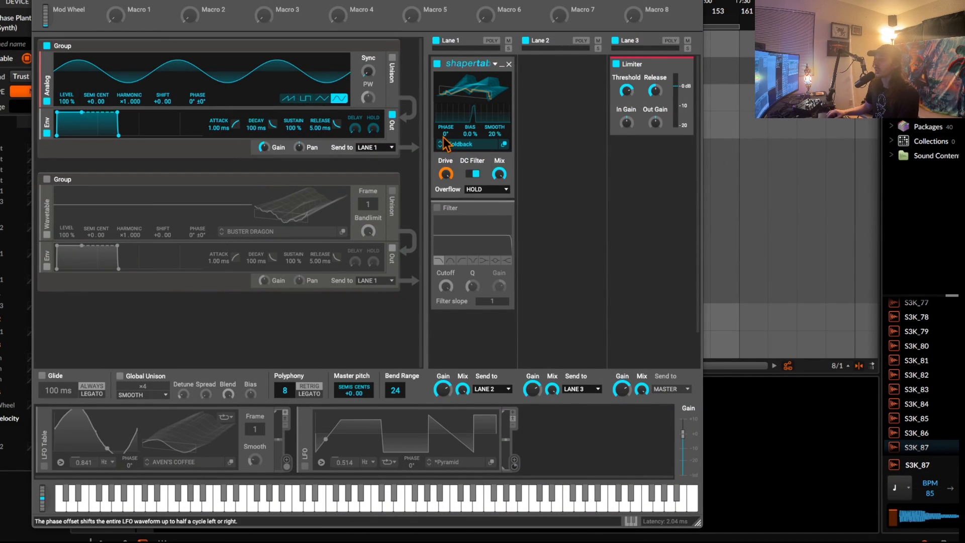
drag(499, 137, 499, 160)
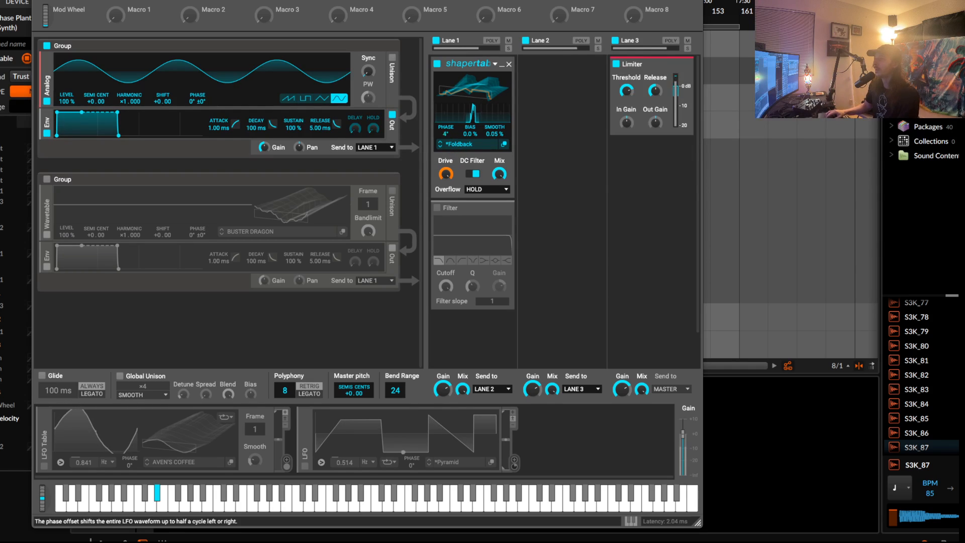
drag(446, 134, 470, 169)
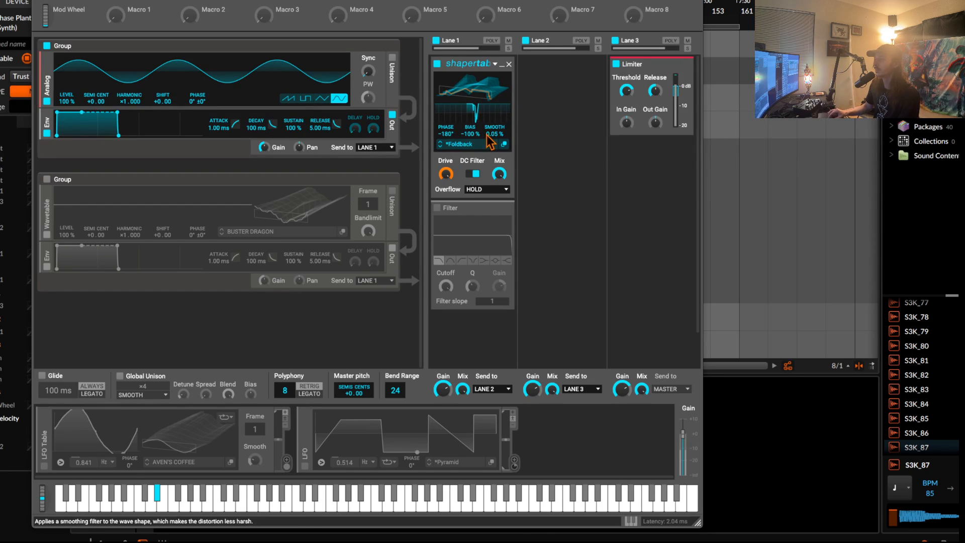
drag(495, 134, 446, 114)
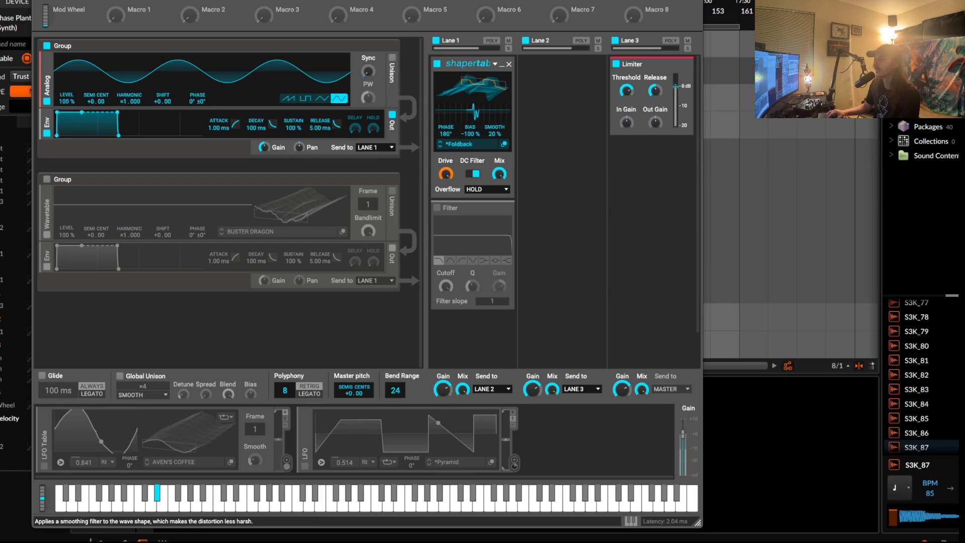
drag(492, 134, 493, 133)
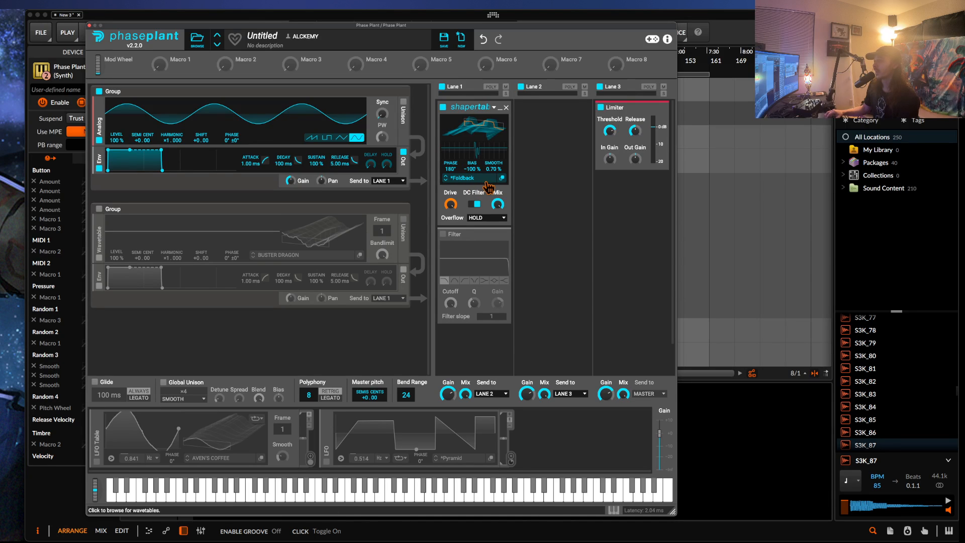
Examine the first frame of the Foldback table in the Waveshaper Table Editor beside the Analog oscillator's sine wave.
click(502, 178)
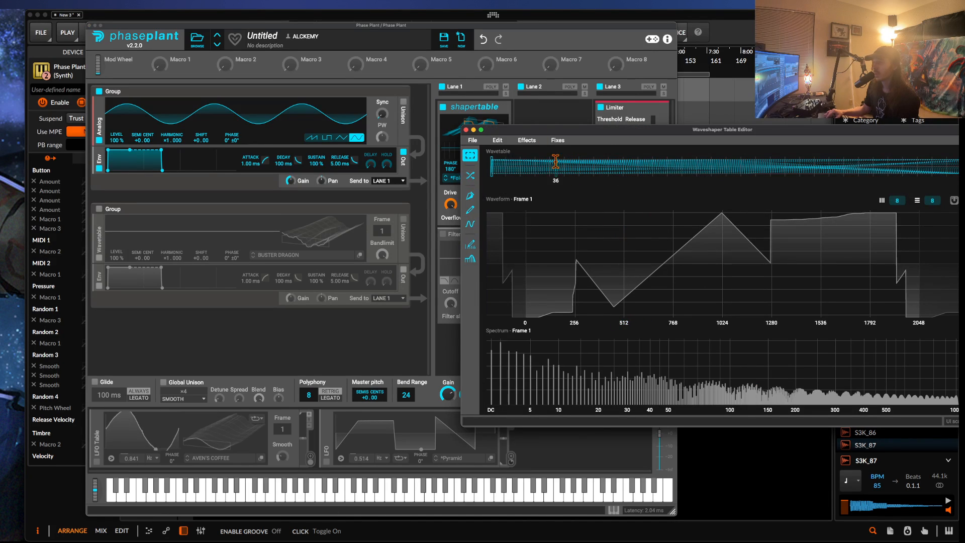
drag(541, 132, 368, 141)
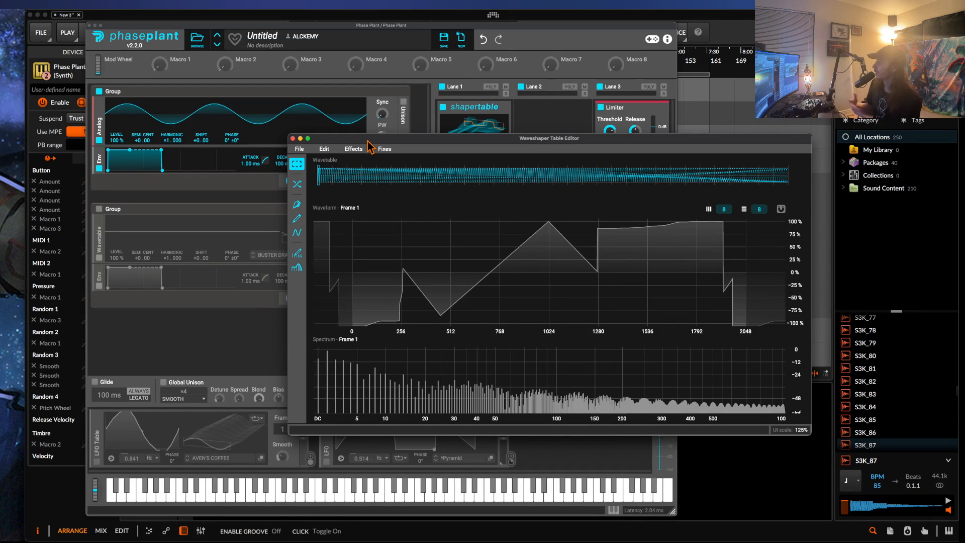
drag(327, 141, 144, 180)
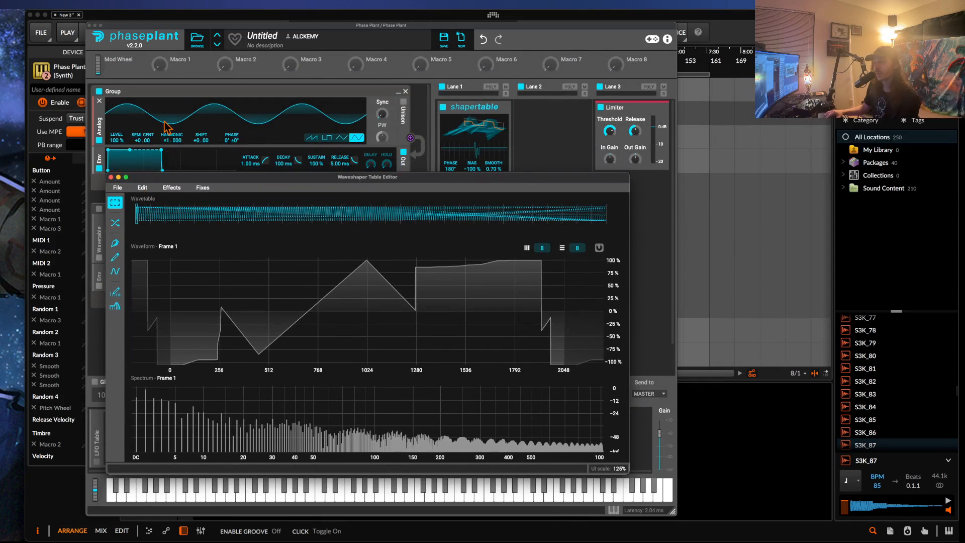
click(111, 177)
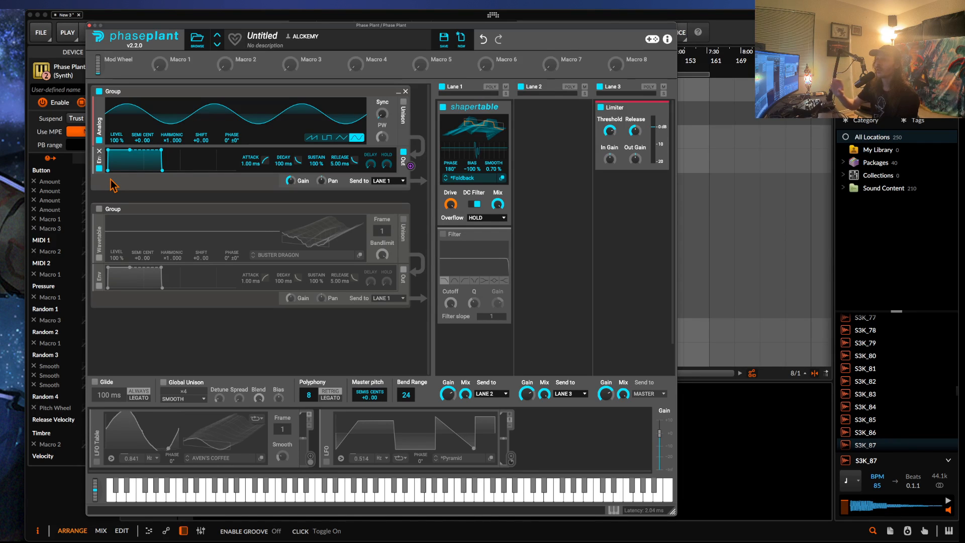
Load the CORRUPTED CAPYBARA preset from the REQUIEM 2 KITS folder of the REQUIEM 2 PHASE PLANT user presets.
click(197, 39)
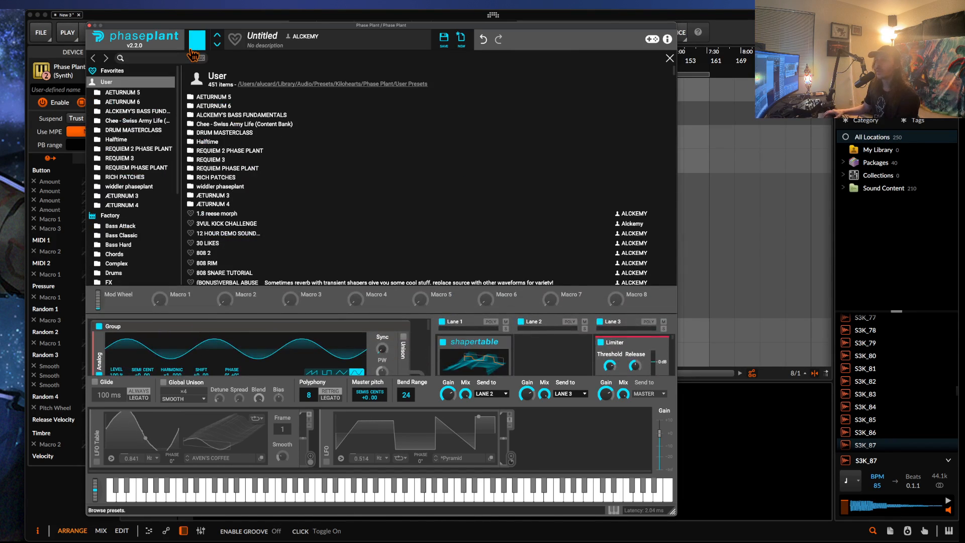
click(129, 150)
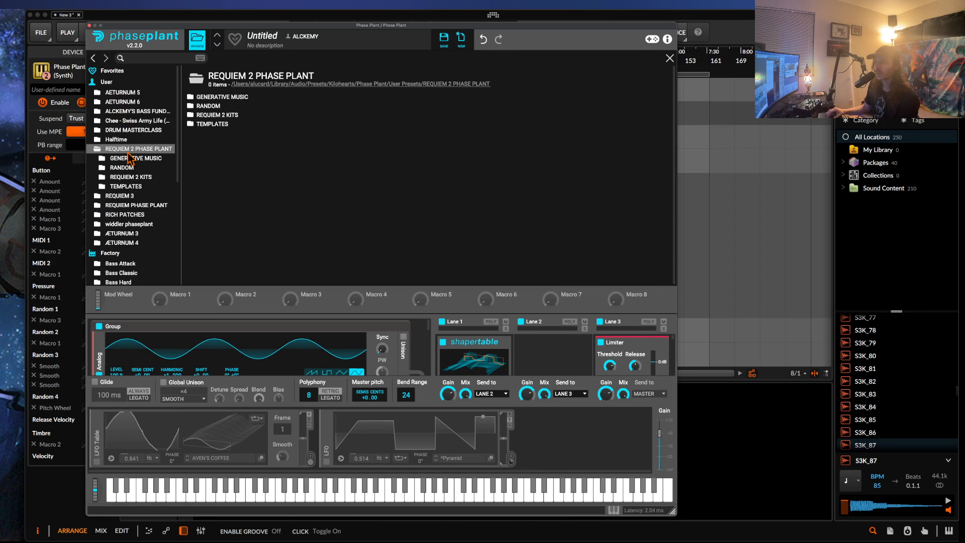
click(216, 115)
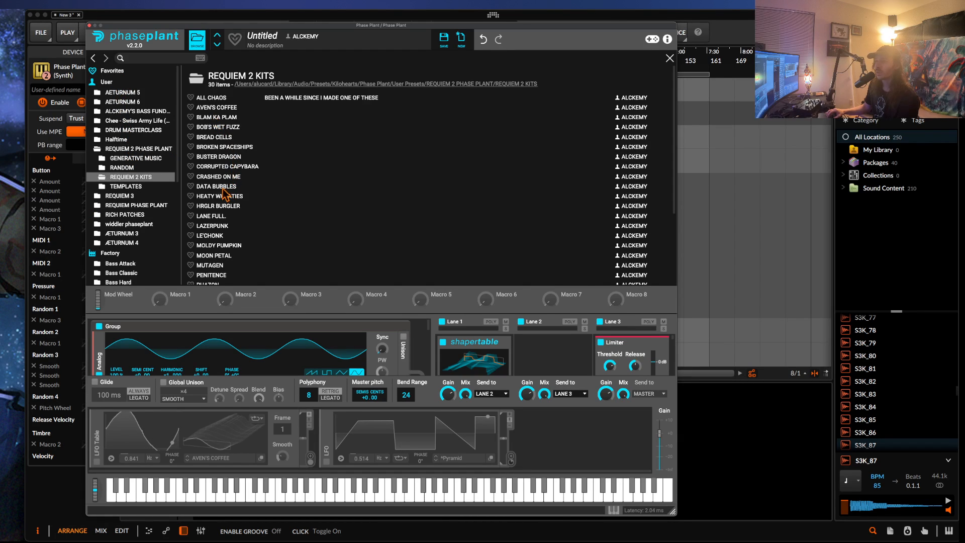
double_click(254, 165)
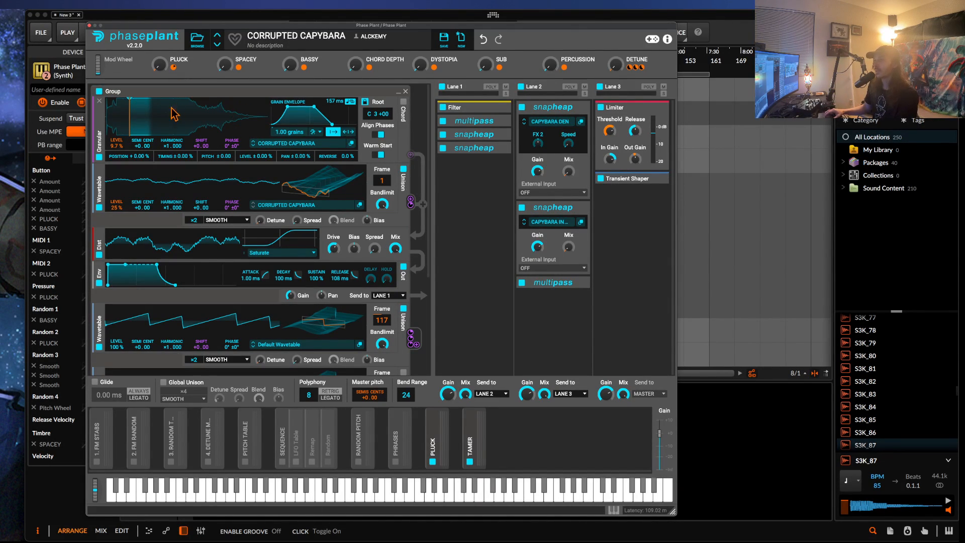
Set the Granular generator's level to 0 %.
drag(119, 148, 119, 160)
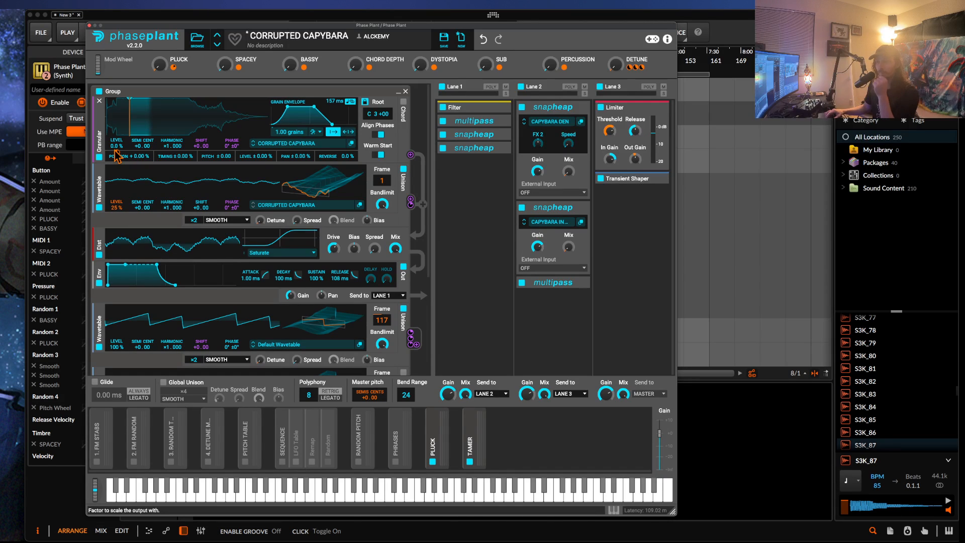
Set the first Wavetable's level to 100 % and frame to 131, and turn up the BASSY and DETUNE macros.
drag(116, 208, 117, 188)
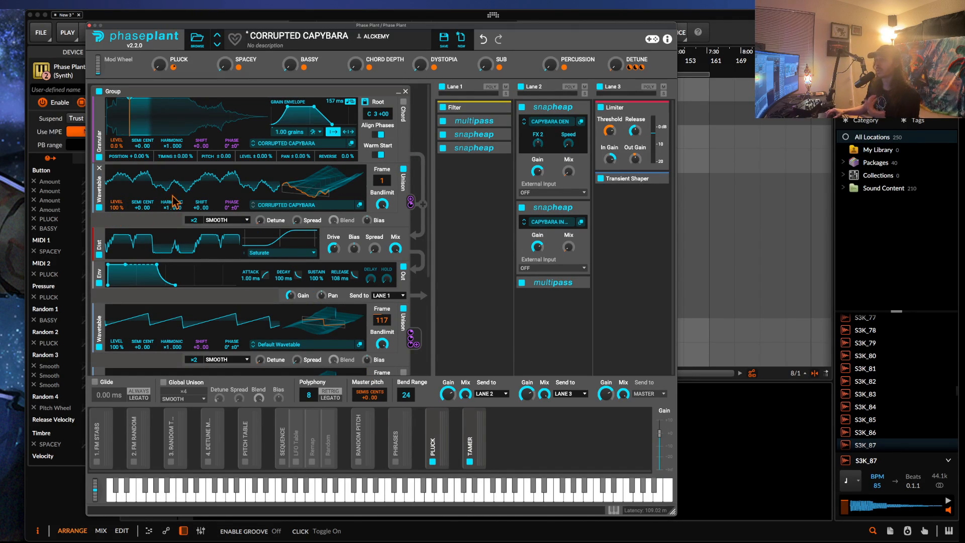
drag(297, 175, 297, 136)
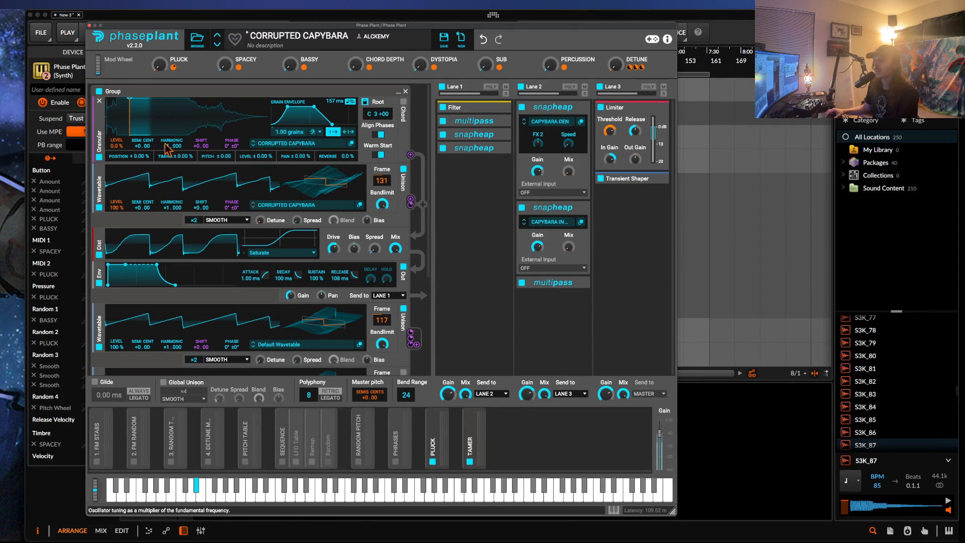
drag(145, 36, 264, 88)
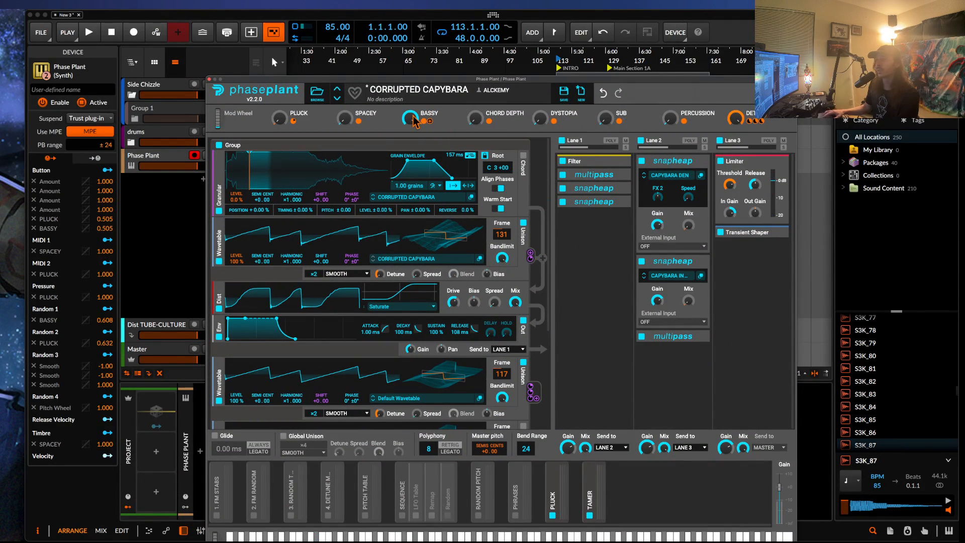
drag(426, 87, 303, 20)
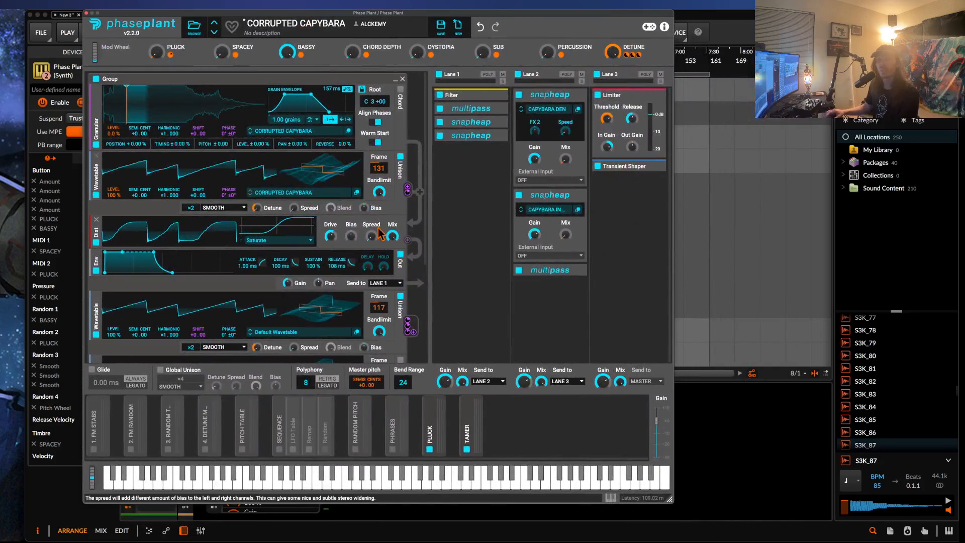
click(611, 498)
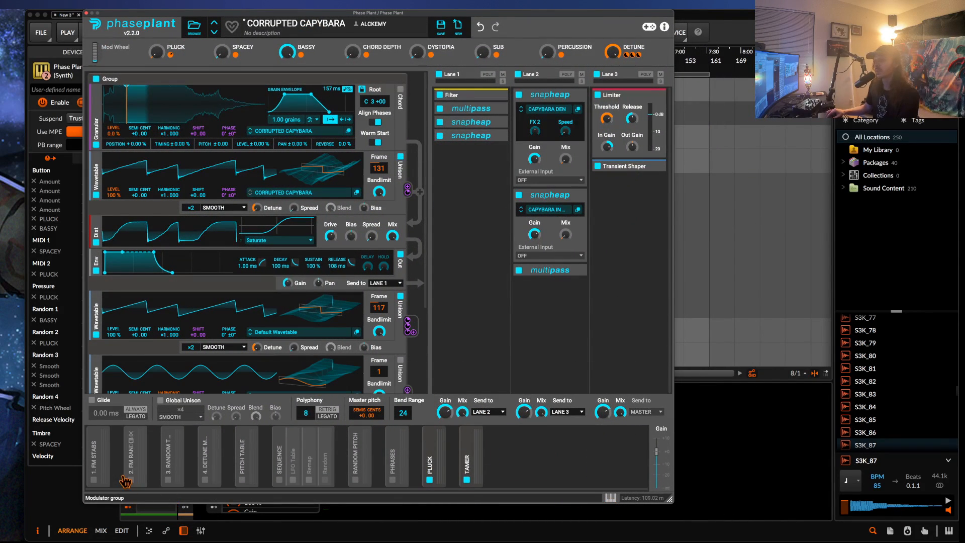
click(610, 498)
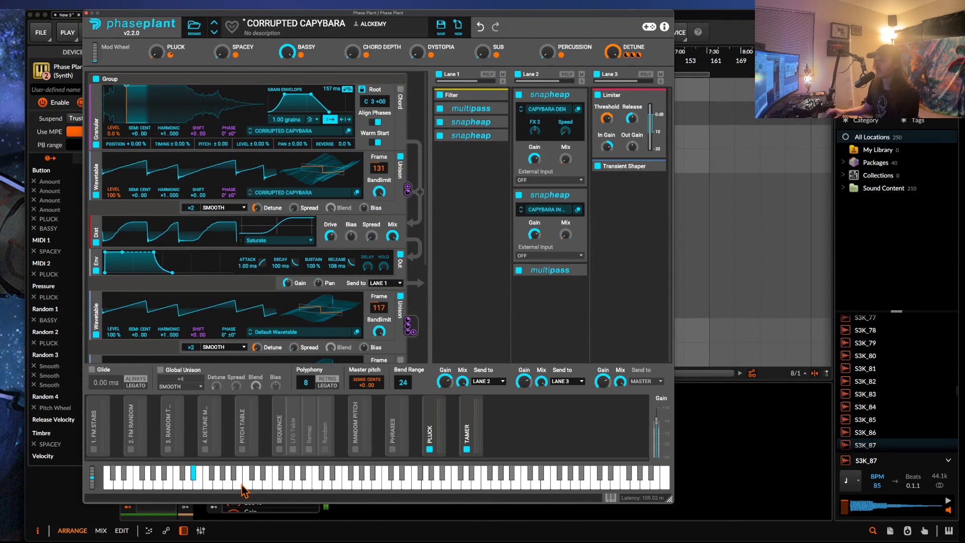
drag(92, 481, 36, 521)
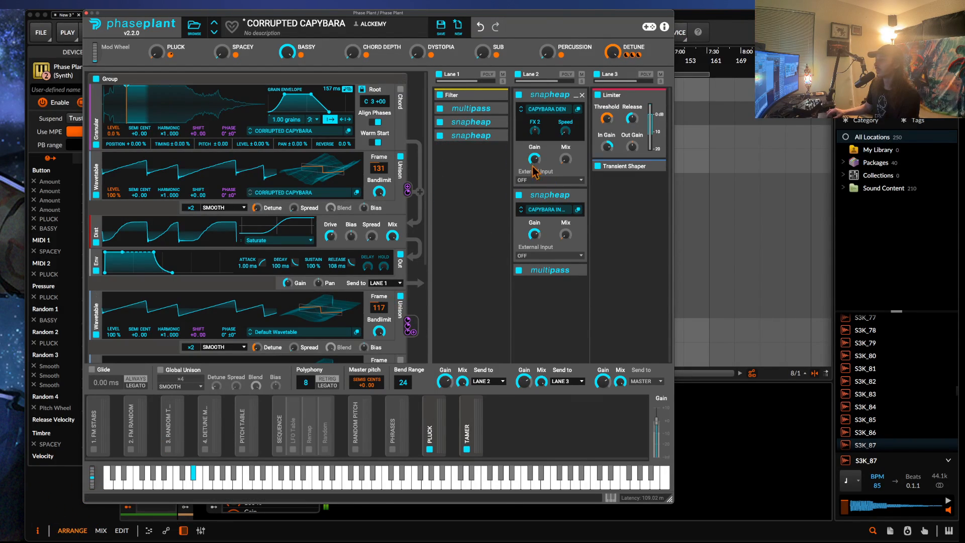
Expand Lane 1's Multipass and first Snap Heap, and inspect the CAPYBARA'S DYSTOPIA effect chain in its own window.
click(497, 109)
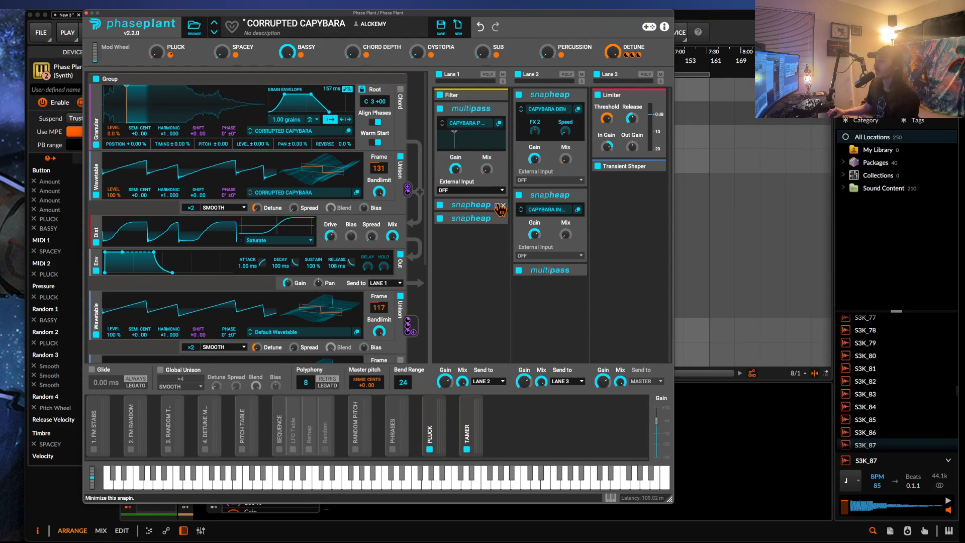
click(497, 205)
click(498, 219)
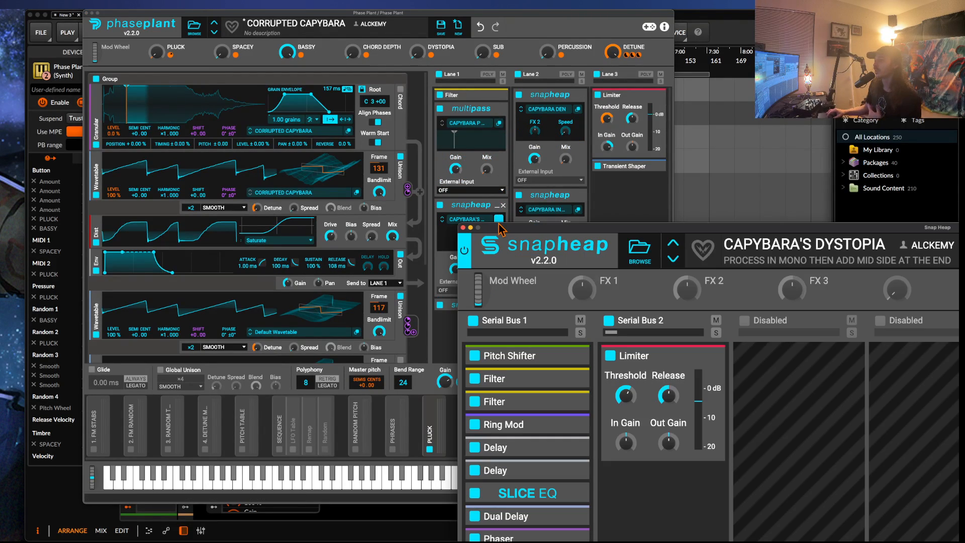
drag(580, 230, 409, 47)
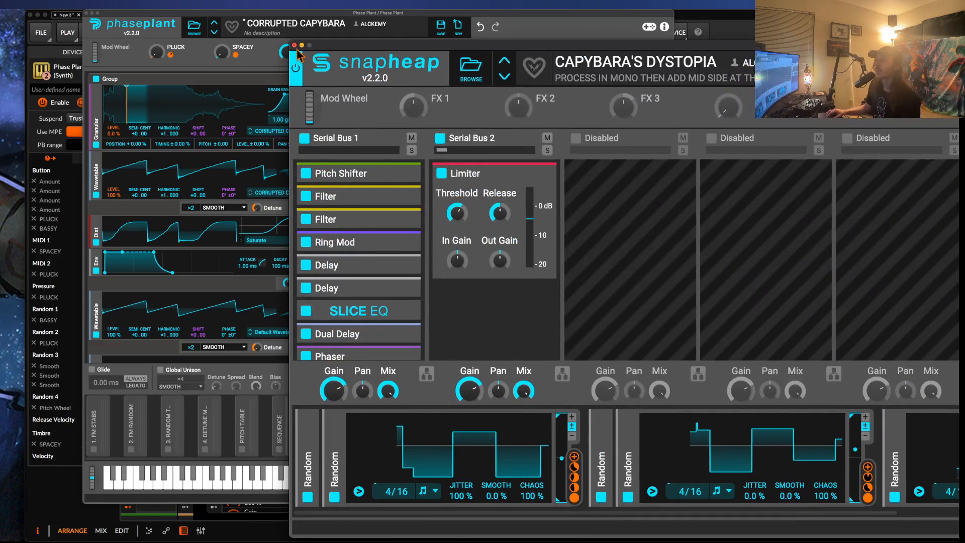
click(292, 45)
click(499, 220)
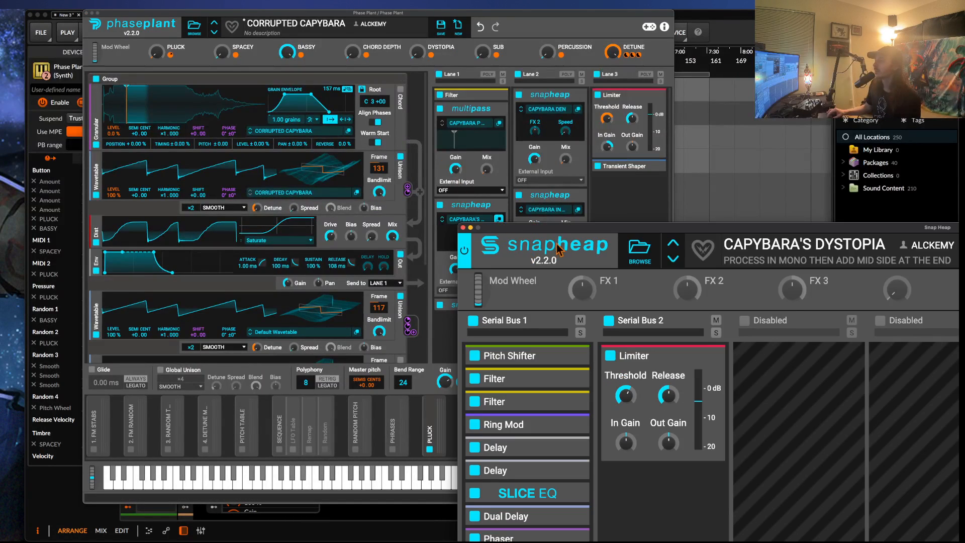
click(463, 228)
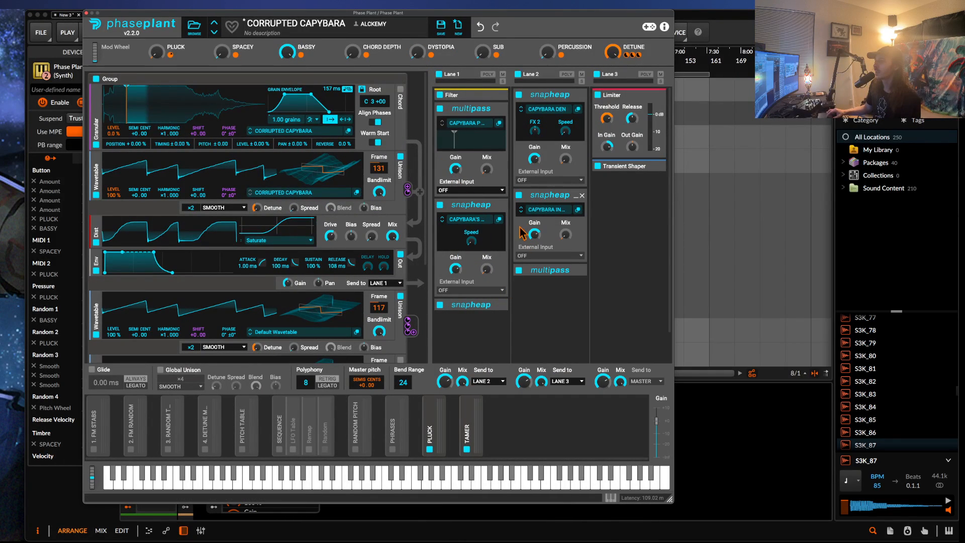
Expand the last Snap Heap in Lane 1, open its CAPYBARA FILTER chain, and shrink the window to show the whole chain.
click(497, 312)
click(498, 321)
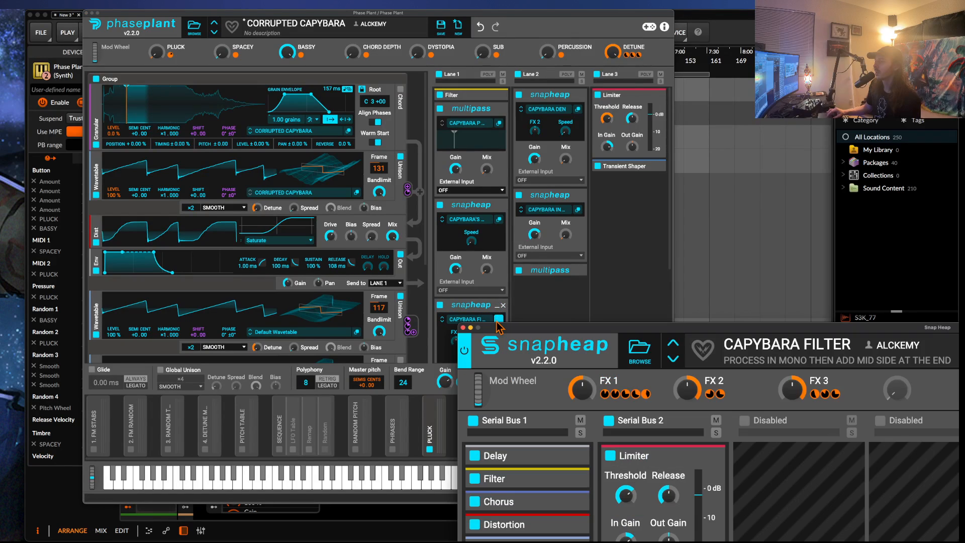
drag(528, 314, 177, 17)
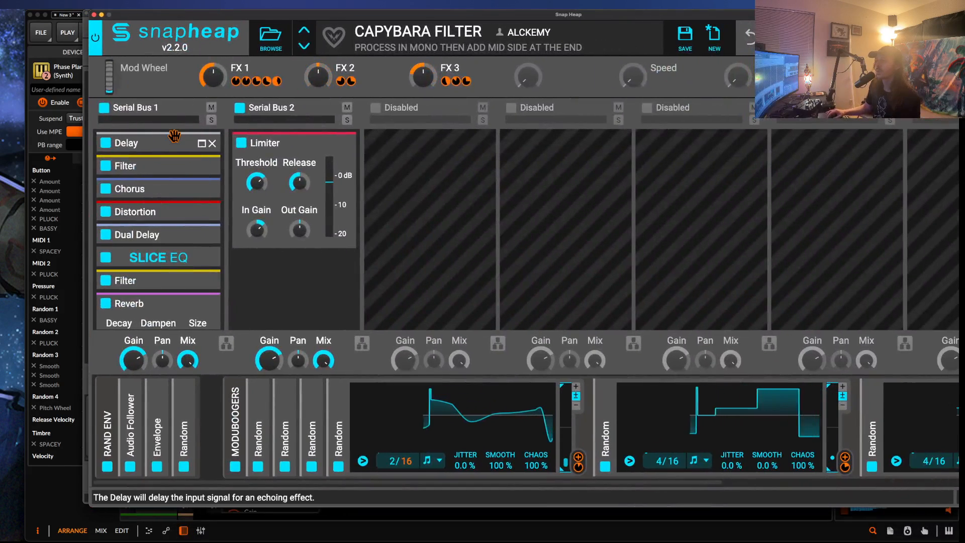
drag(955, 503, 703, 504)
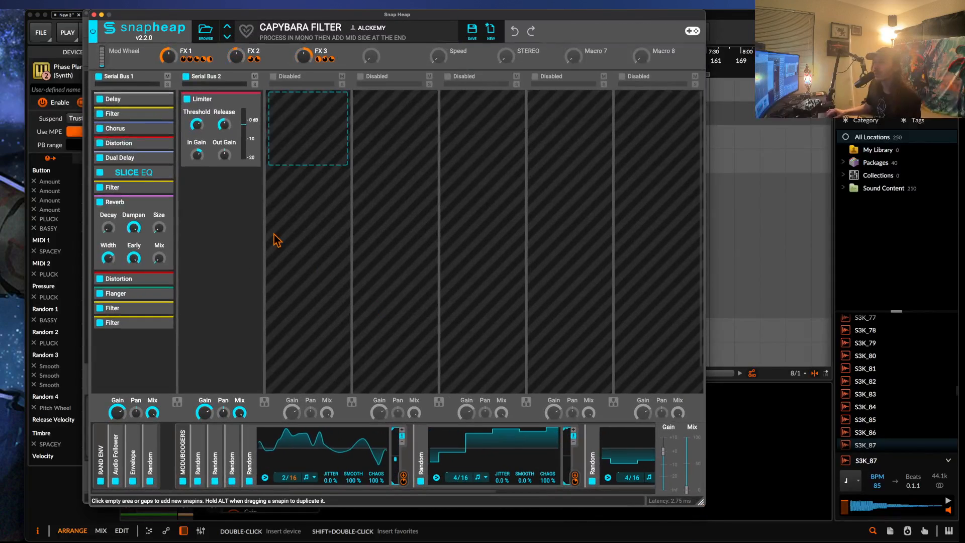
Replace the Distortion between Chorus and Dual Delay in Serial Bus 1 with a Shaper Table.
click(161, 145)
drag(164, 149, 152, 142)
click(152, 139)
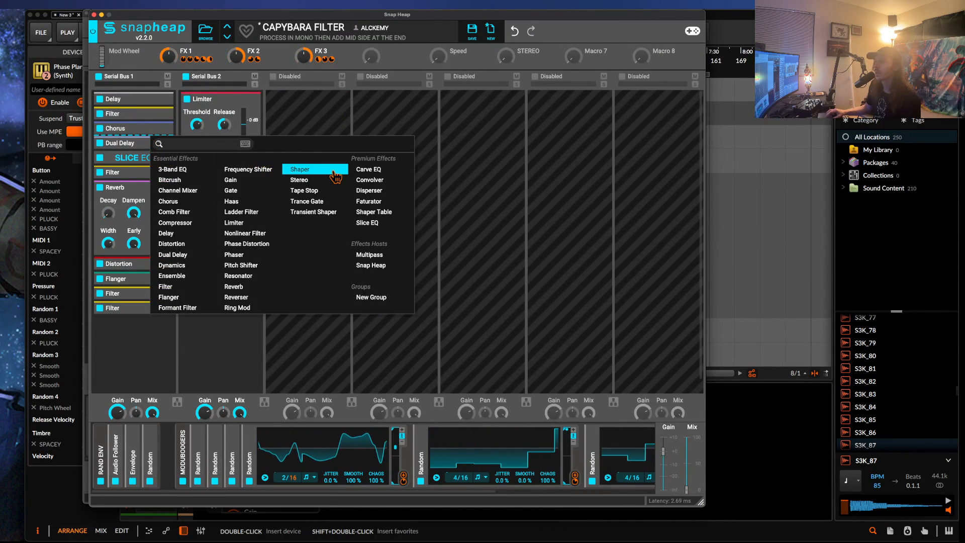
click(374, 212)
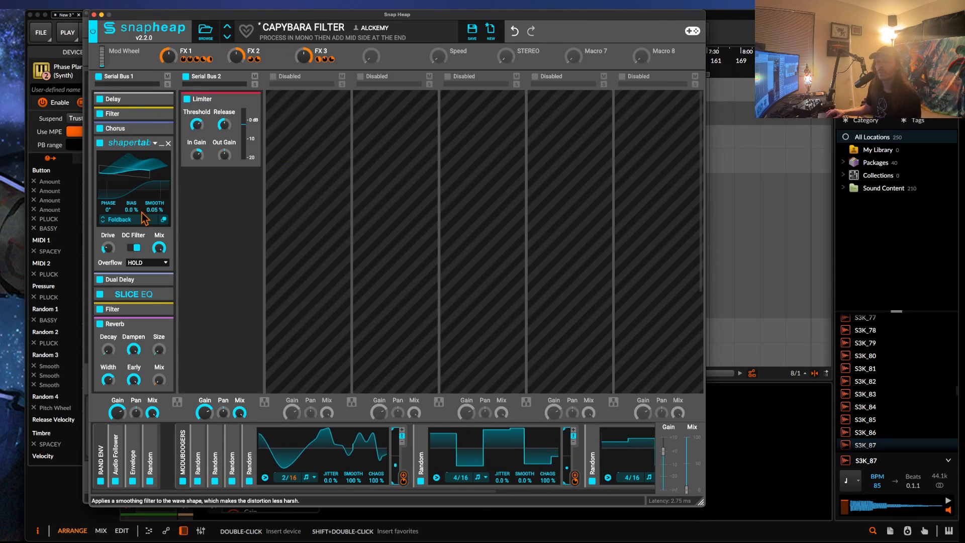
Replace the Distortion between Reverb and Flanger in Serial Bus 1 with a Shaper.
scroll(136, 219, down, 3)
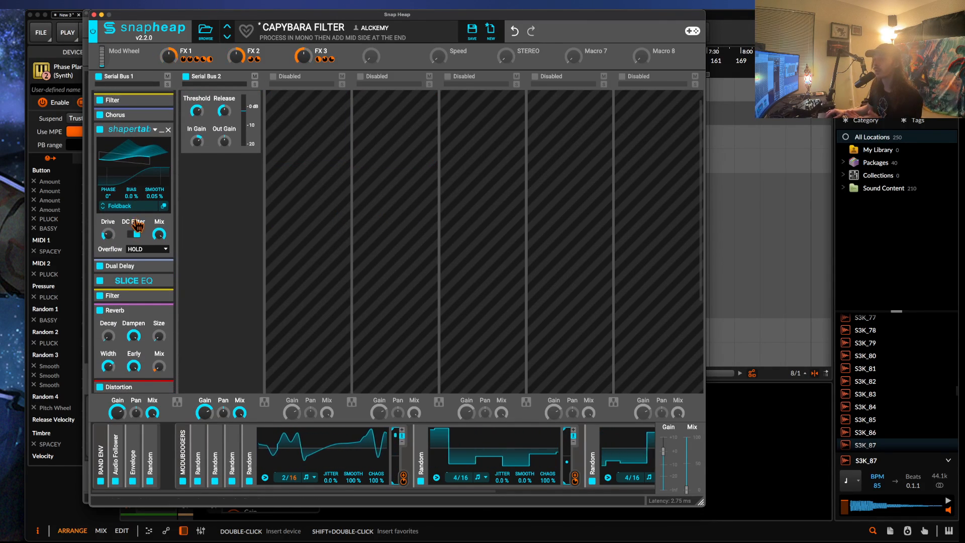
click(169, 328)
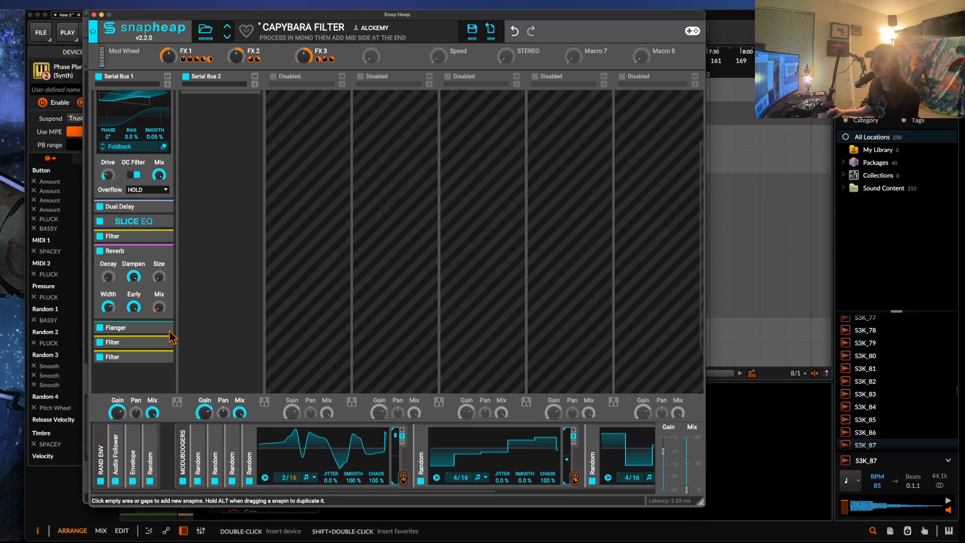
click(144, 321)
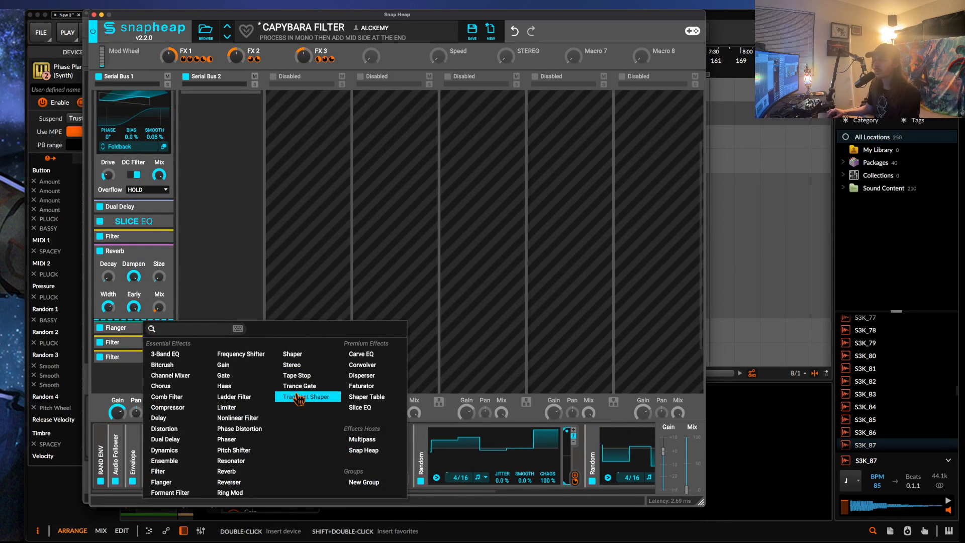
click(293, 355)
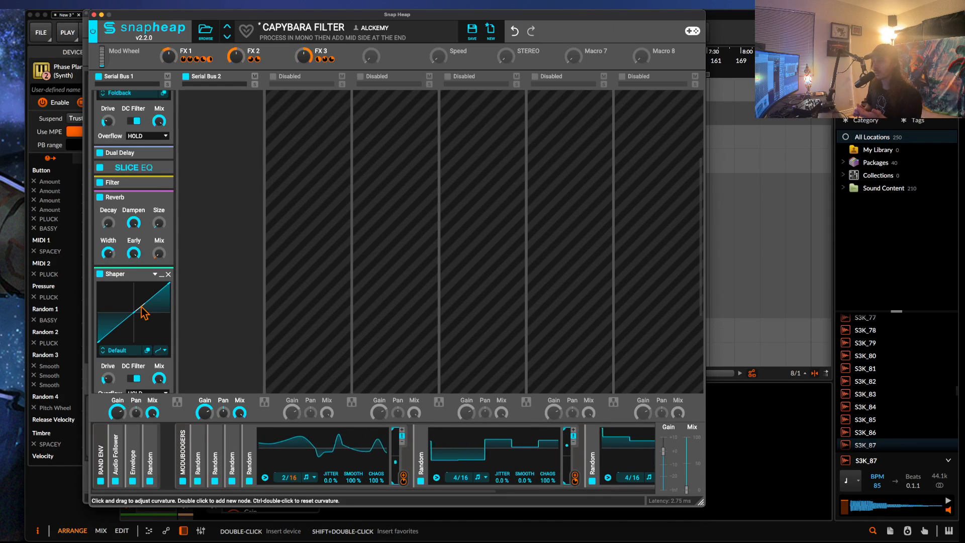
Insert a Distortion before the Shaper, look through its distortion types, and remove it.
click(131, 266)
click(159, 373)
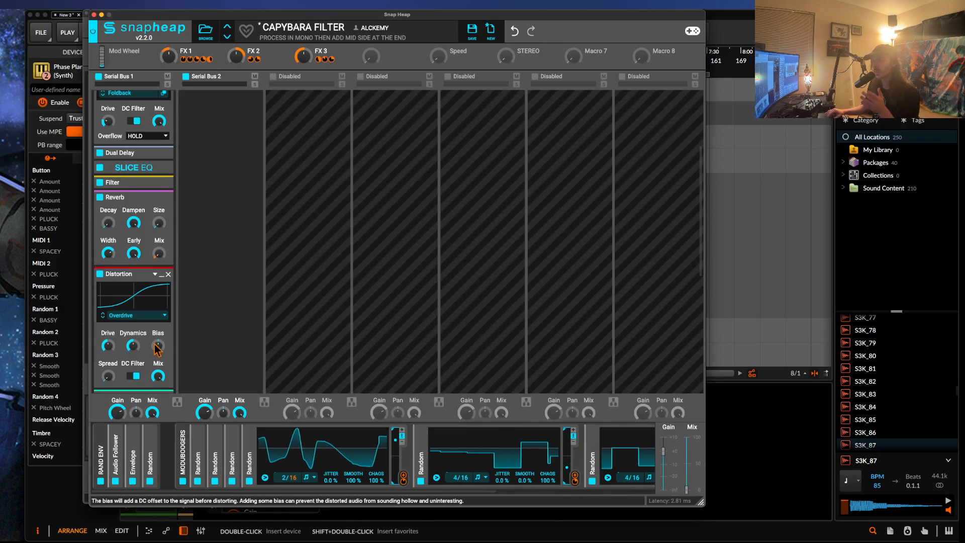
click(140, 315)
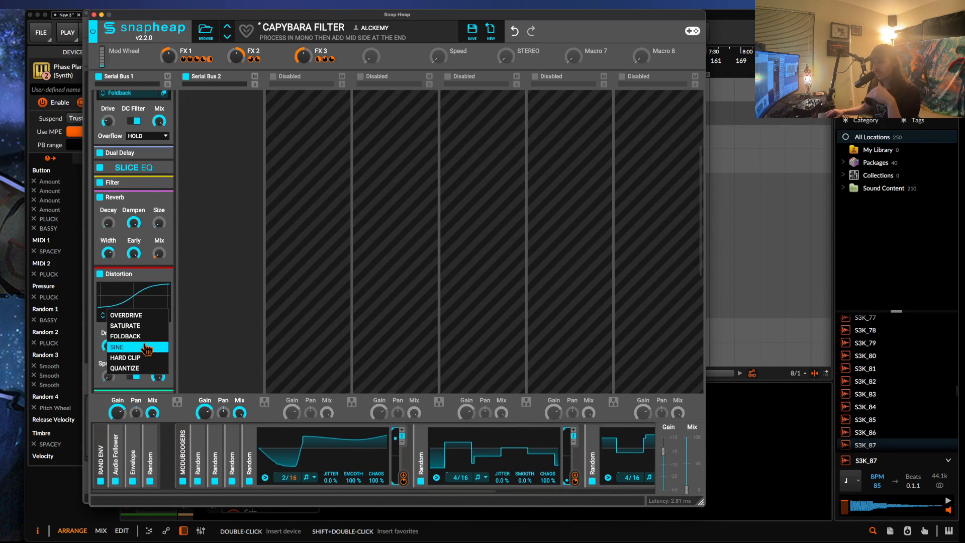
click(169, 275)
click(166, 273)
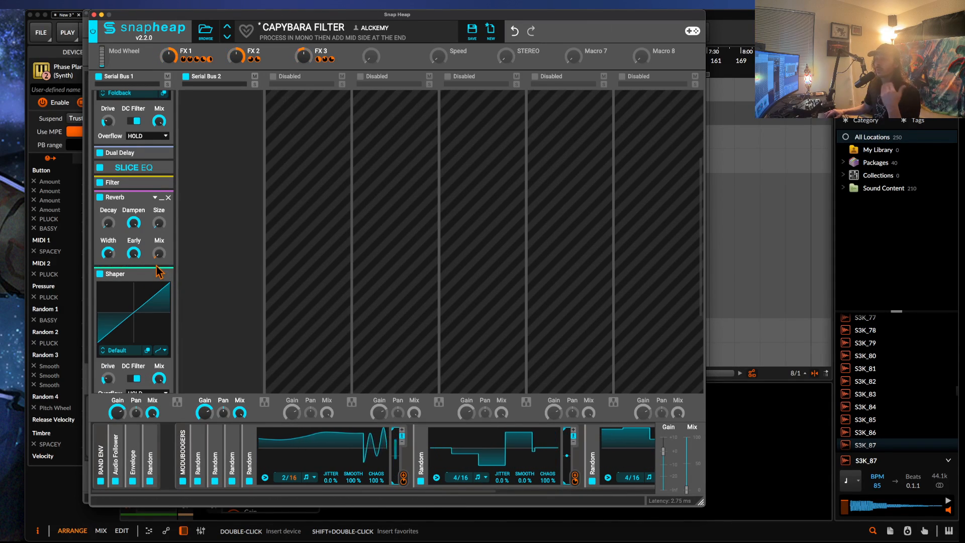
Insert a Nonlinear Filter before the Shaper, try it as an all-pass in SATURATED mode, and remove it.
click(160, 272)
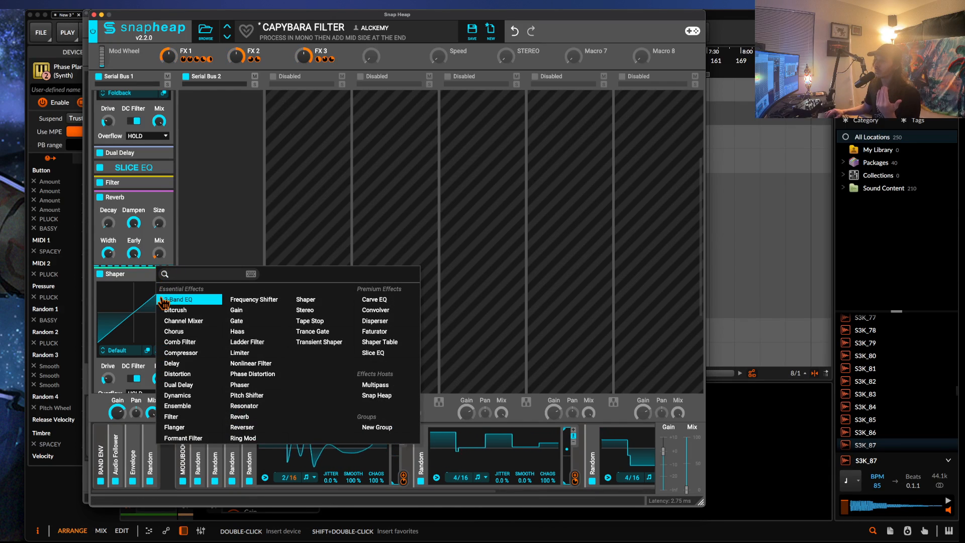
click(240, 363)
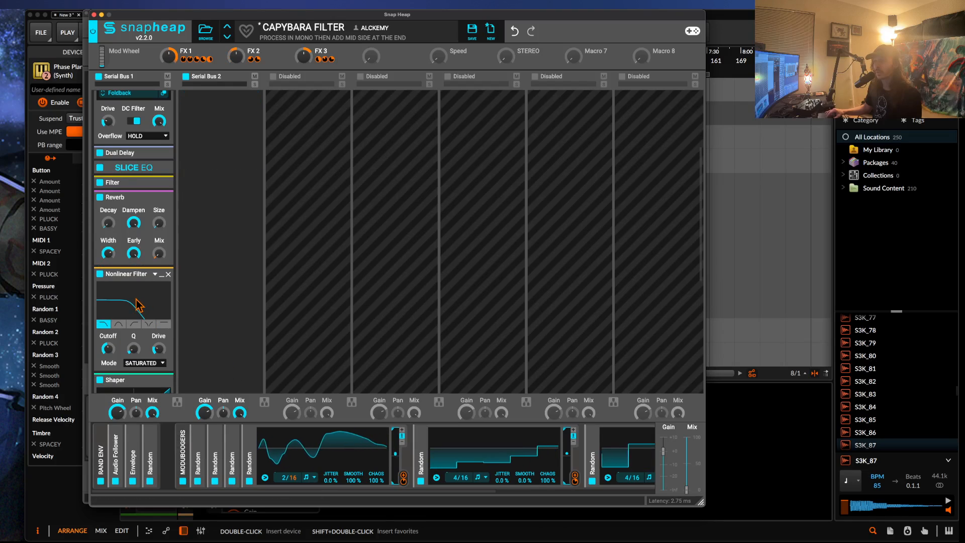
click(164, 323)
click(156, 362)
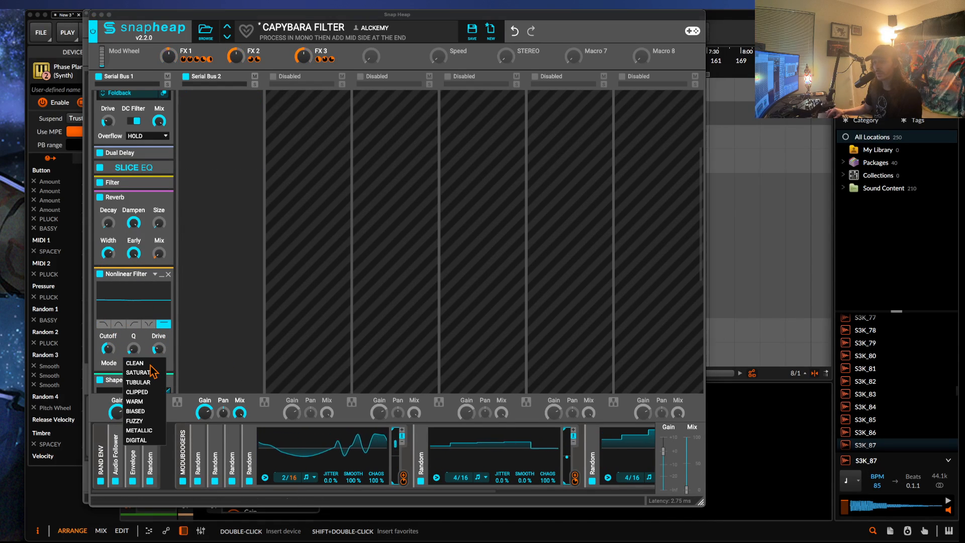
click(152, 372)
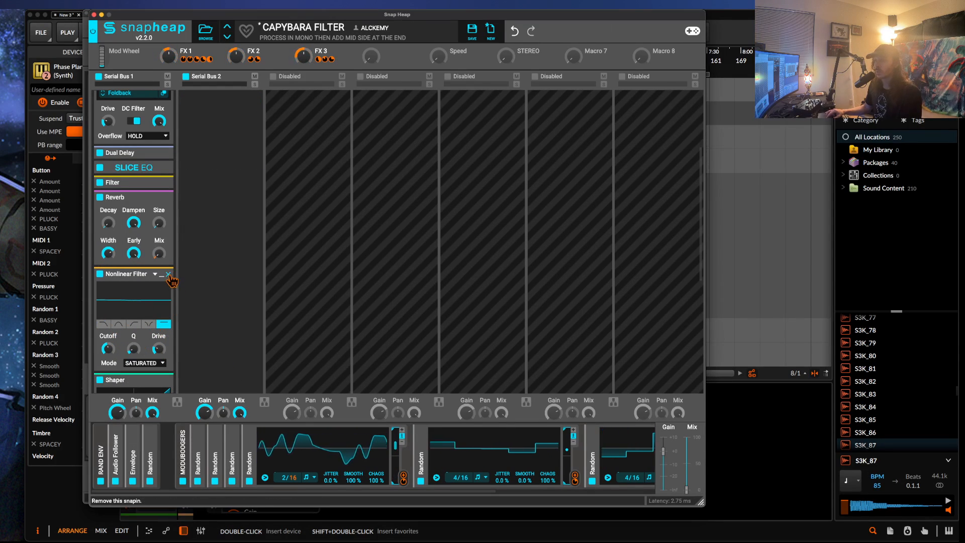
click(168, 274)
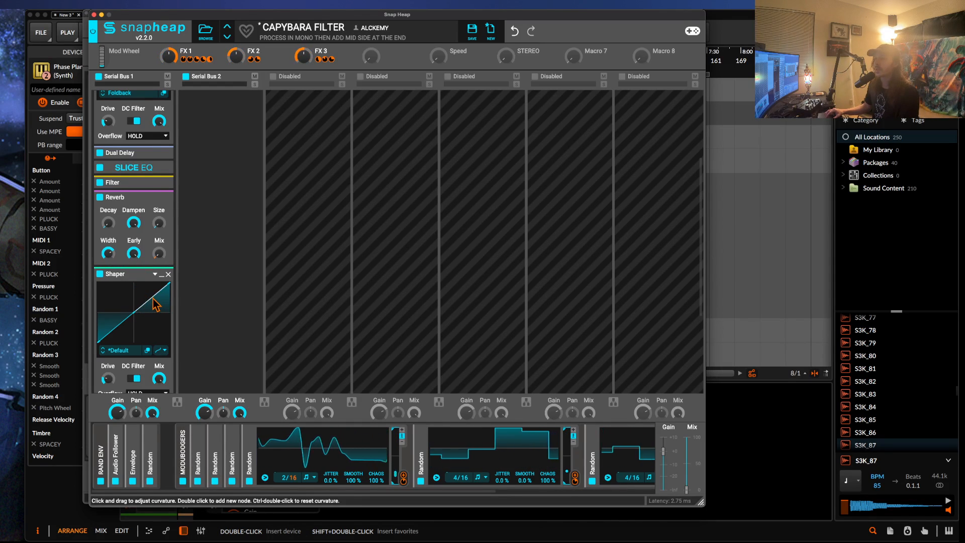
Bend the Shaper's default line into an irregular multi-node curve, raise its drive, and minimize the effect.
drag(157, 303, 155, 292)
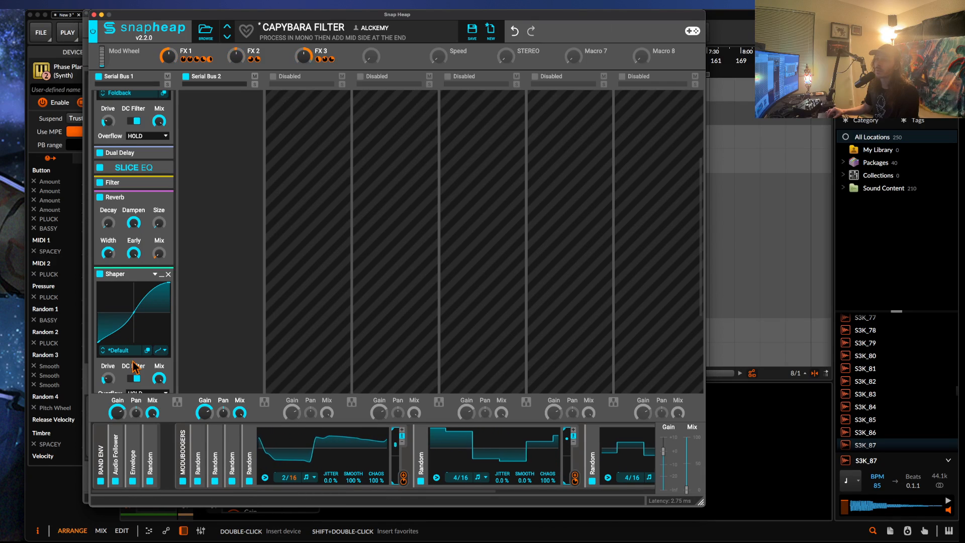
drag(127, 338, 161, 302)
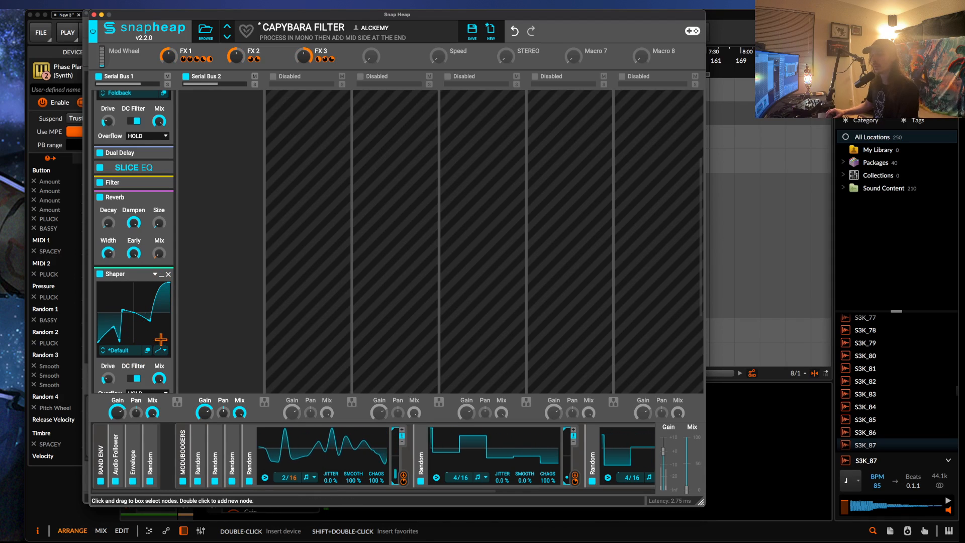
drag(109, 380, 109, 362)
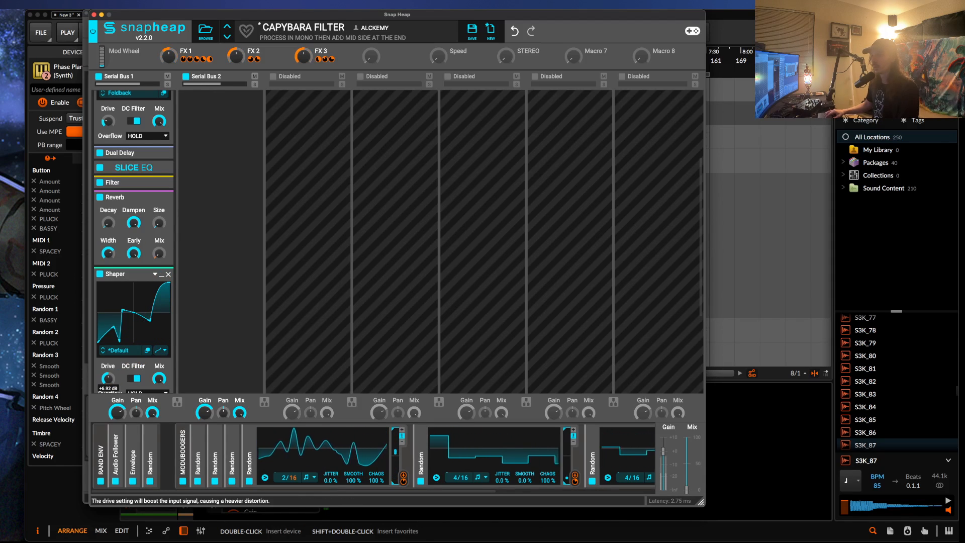
click(161, 275)
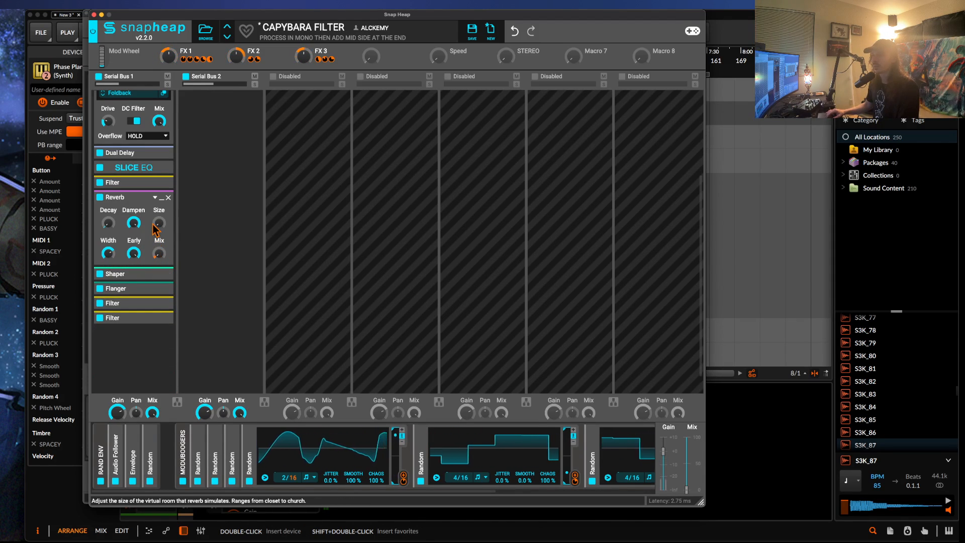
Raise the Shapertable's drive, lower its mix, and set bias to -58 % and smooth to 20 %.
scroll(155, 234, up, 5)
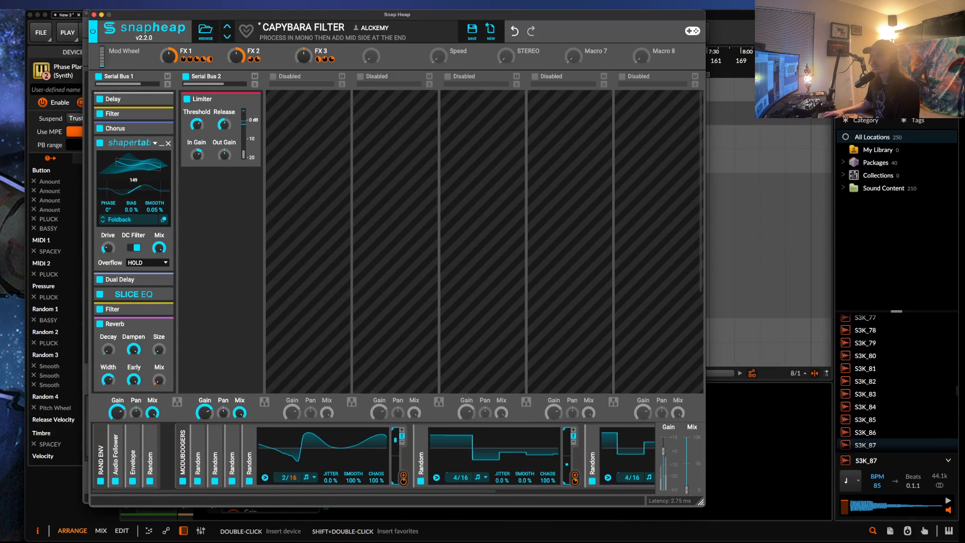
drag(108, 247, 159, 265)
drag(151, 211, 151, 197)
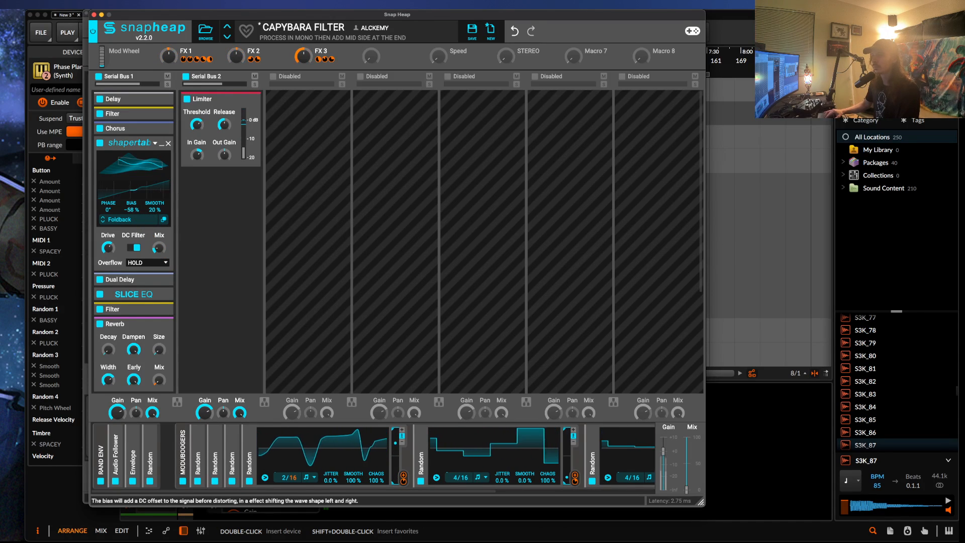
Set the Shapertable's phase to 180°, bias to 0 % and smooth to 0.05 %, and raise its mix.
double_click(107, 211)
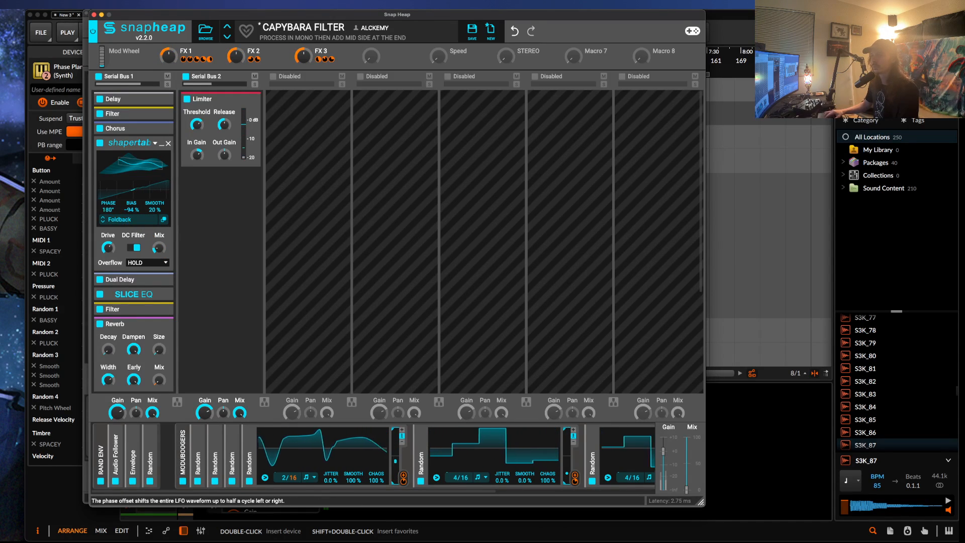
double_click(134, 211)
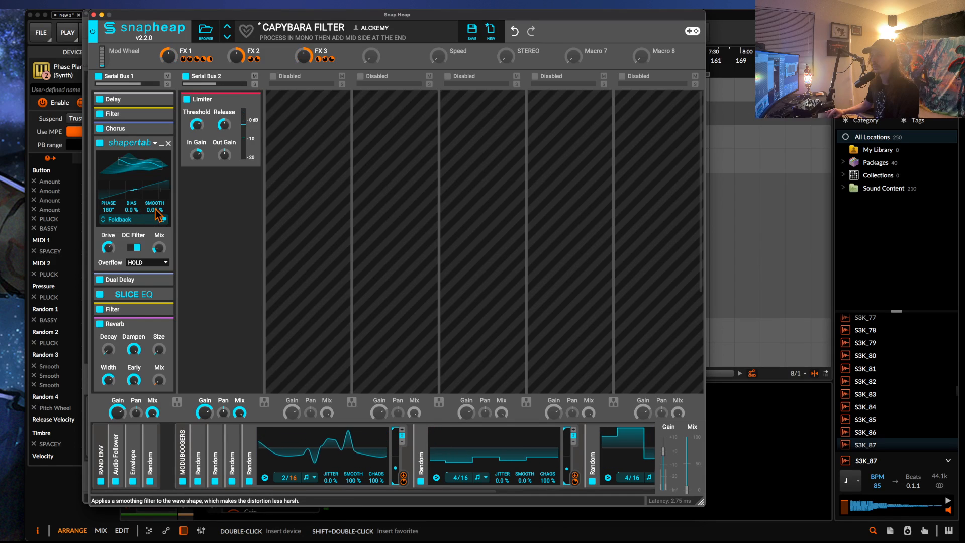
drag(159, 248, 159, 237)
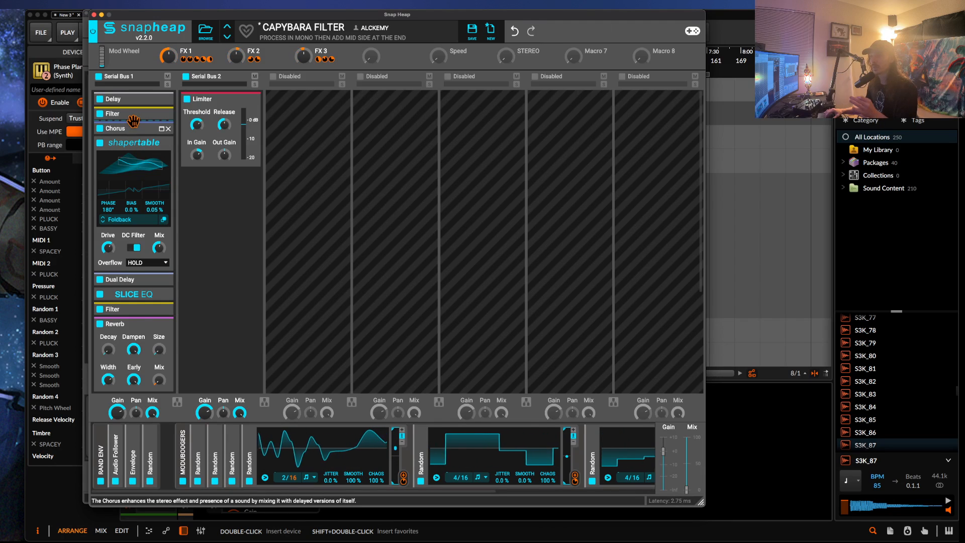
Minimize the Shapertable and Reverb effects, then close the Snap Heap and Phase Plant windows.
click(140, 139)
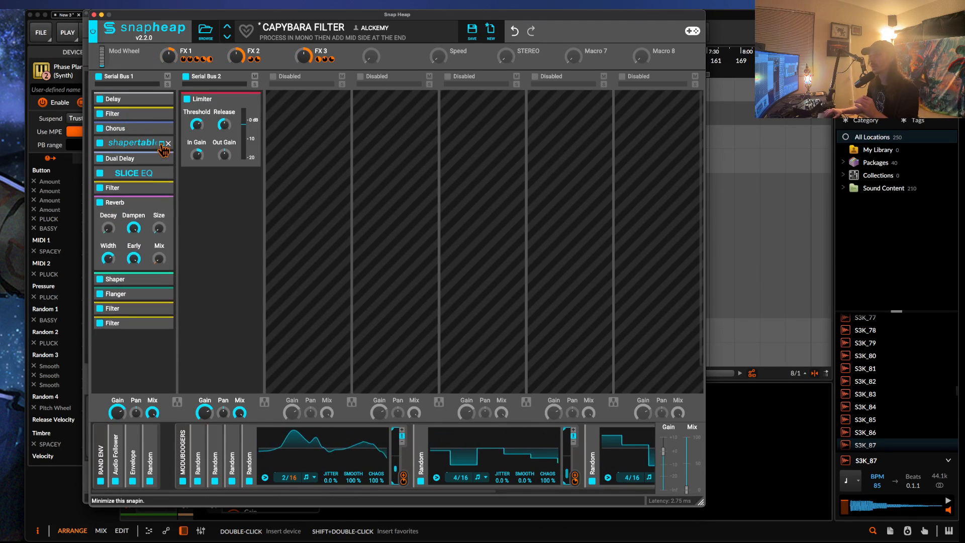
click(163, 204)
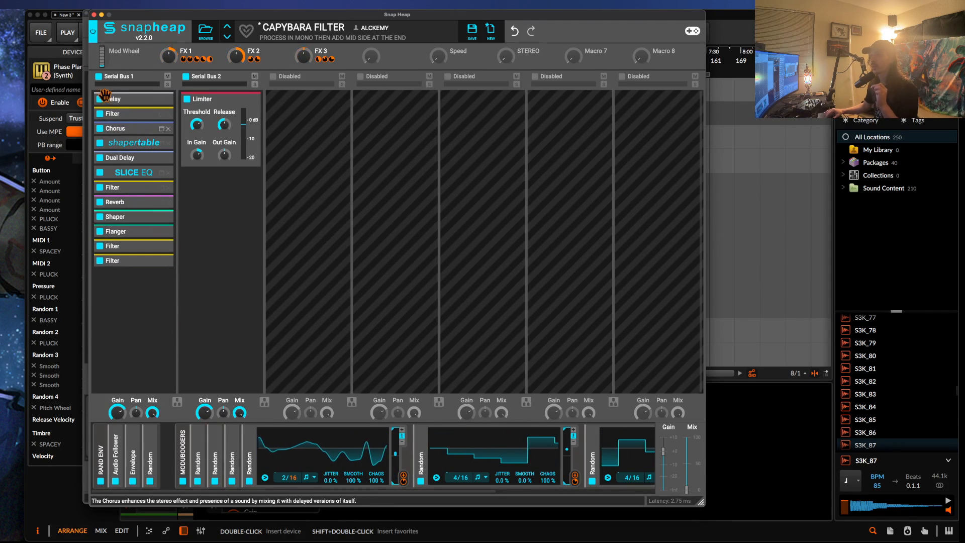
click(94, 24)
click(86, 13)
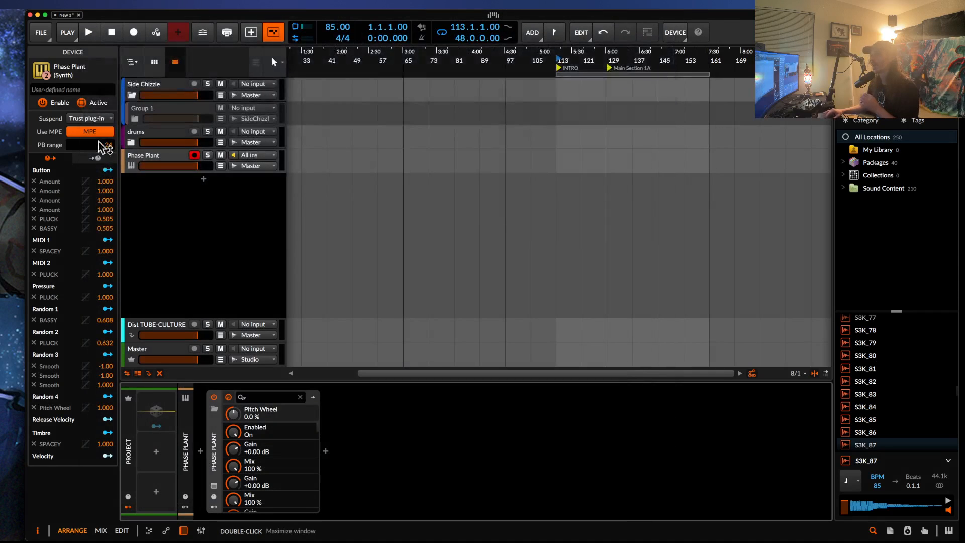
Open Rolling Sampler on the Master track and place its recently captured audio on a new track near bar 49.
click(161, 356)
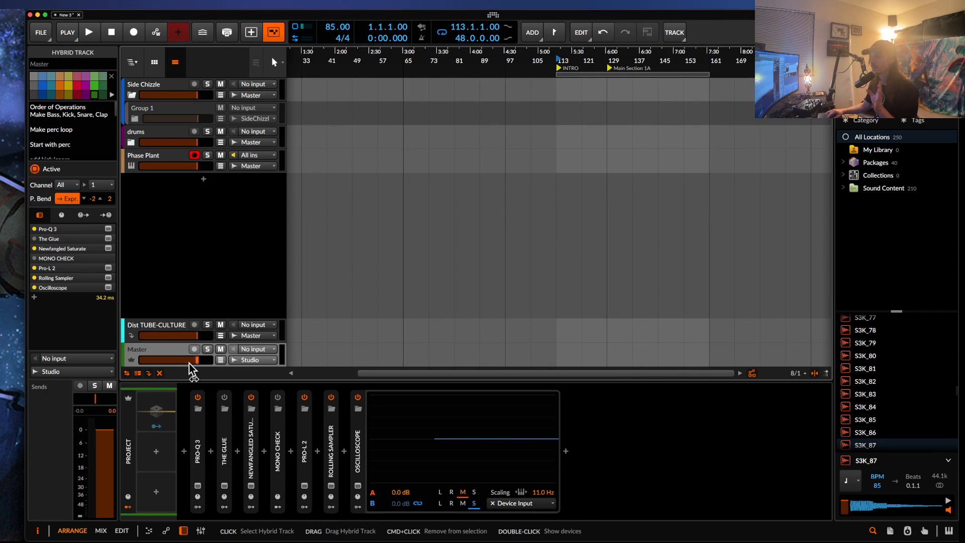
click(331, 486)
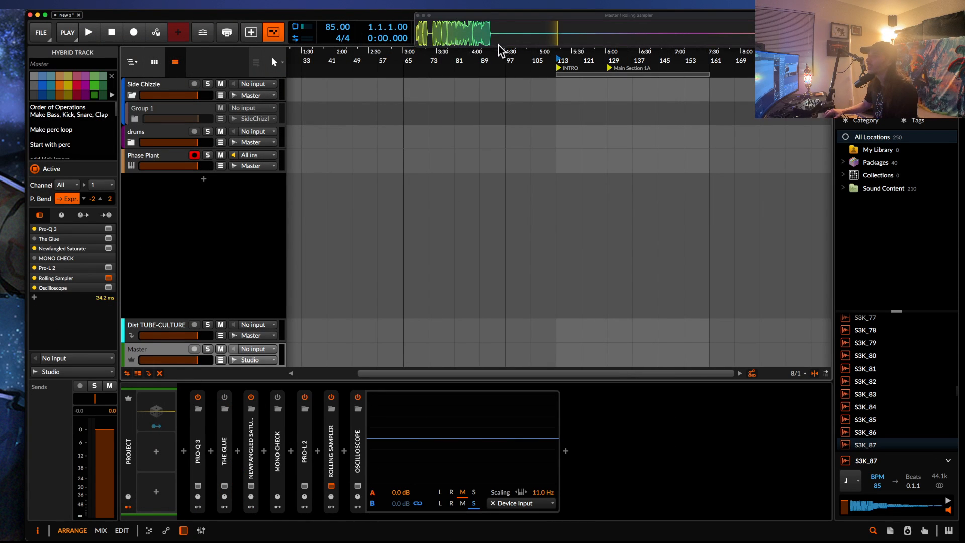
drag(496, 42, 347, 40)
drag(440, 37, 361, 198)
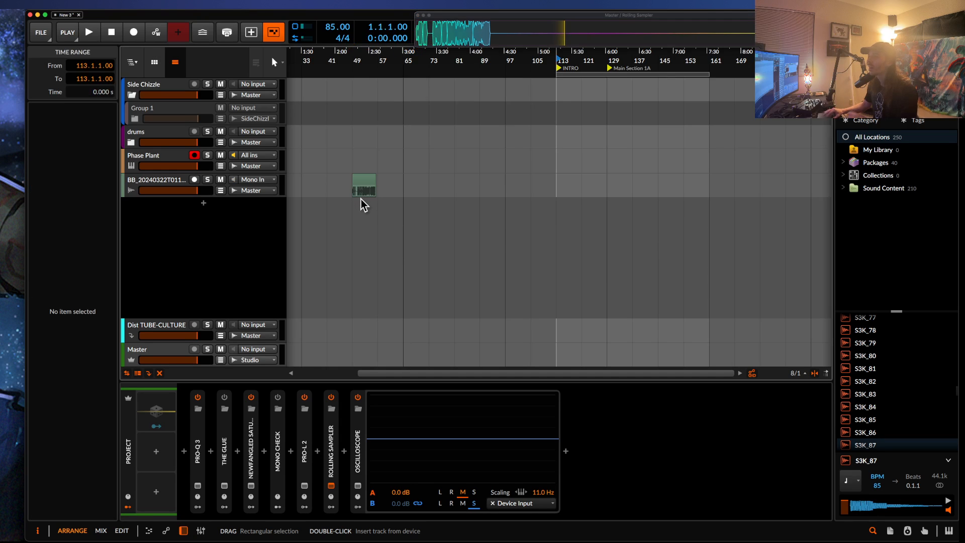
Audition the second half of the captured audio clip, starting playback from positions in bars 53 and 54.
scroll(361, 198, up, 12)
scroll(397, 201, up, 5)
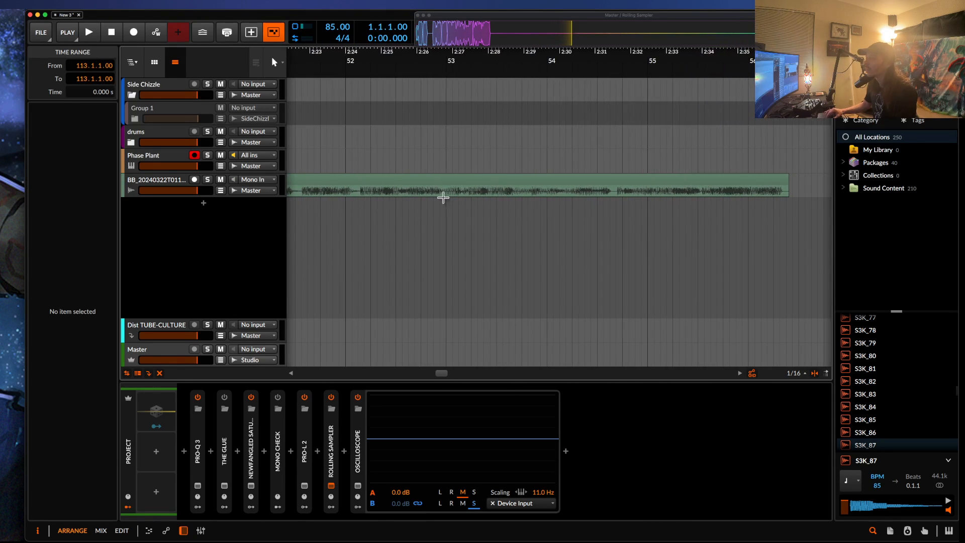
click(455, 196)
key(space)
key(space)
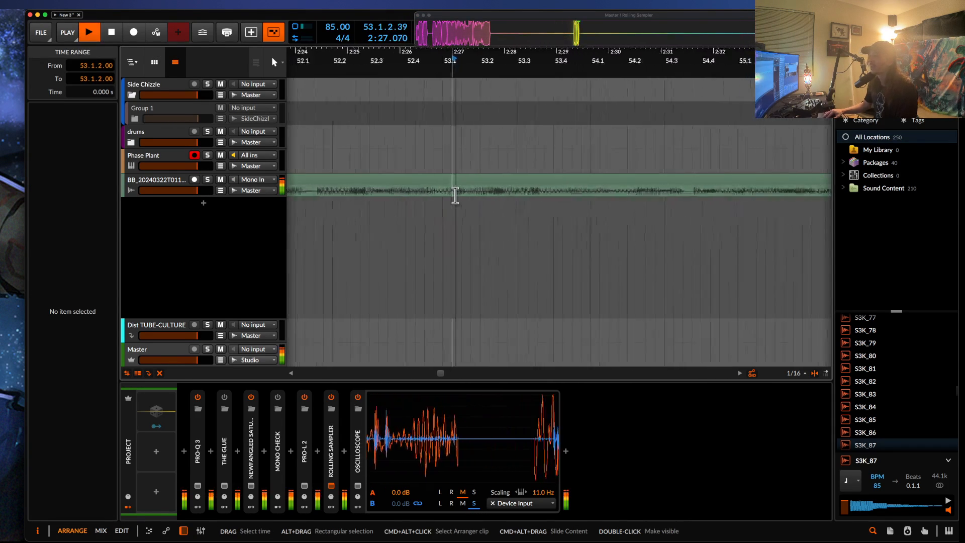
scroll(482, 195, down, 5)
click(528, 195)
key(space)
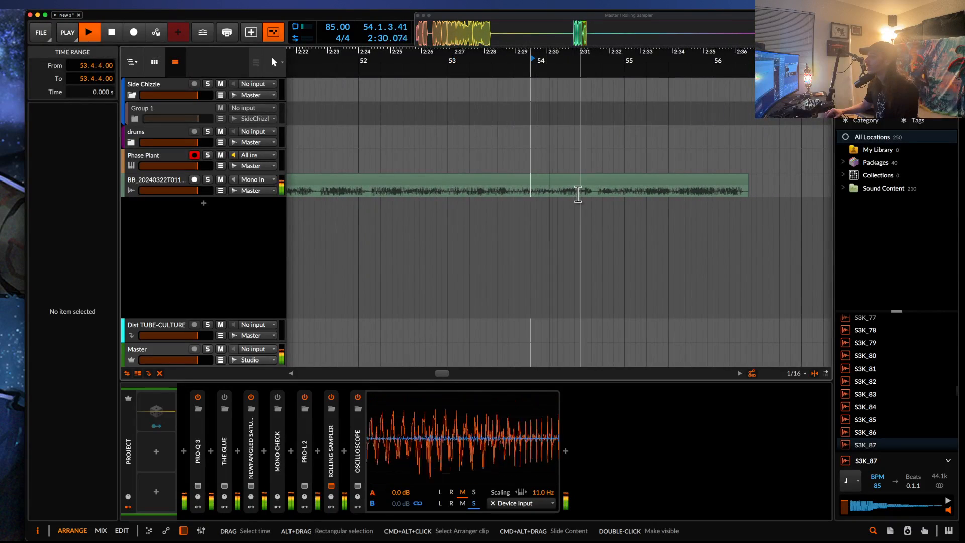
key(space)
click(578, 194)
key(space)
key(space)
key(space)
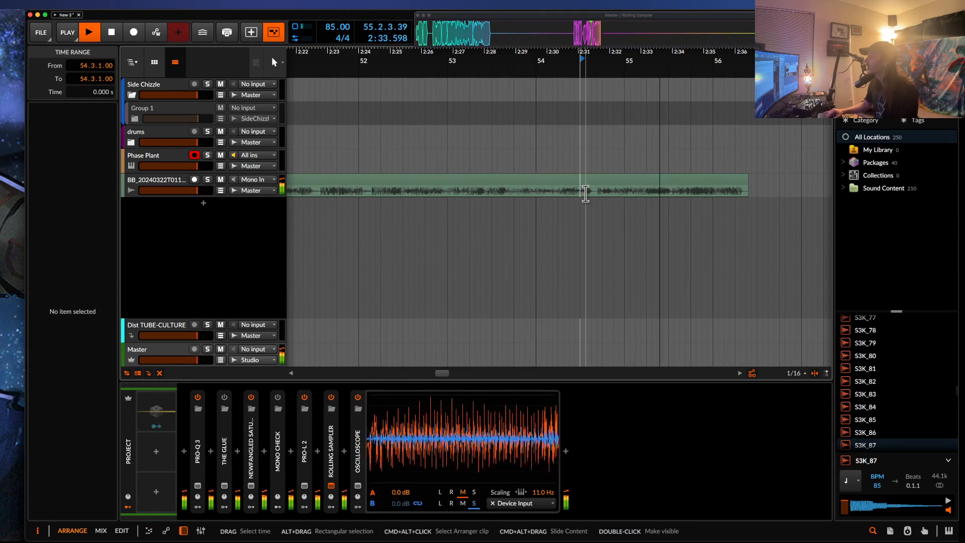
scroll(584, 193, down, 3)
scroll(586, 194, down, 4)
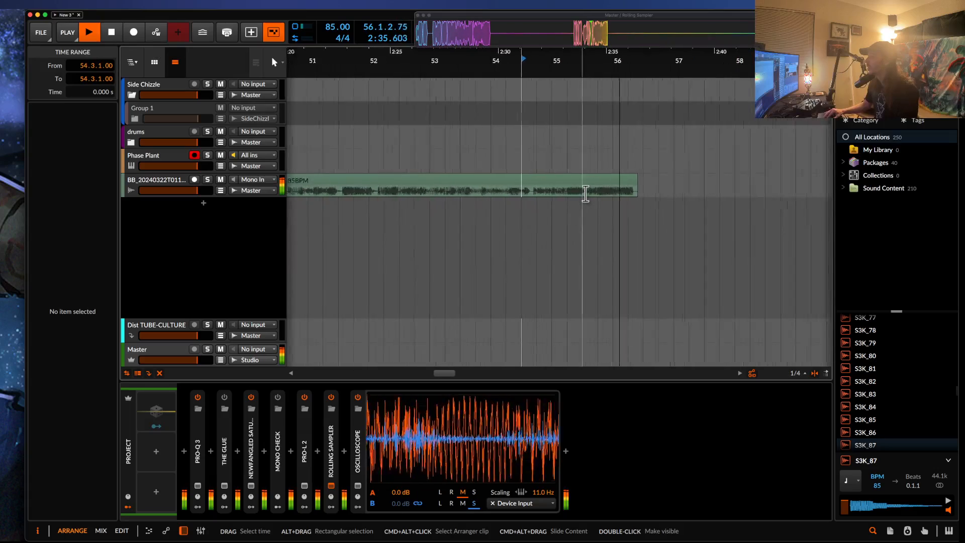
key(space)
Audition the beginning of the captured audio clip, starting playback from positions in bars 50 and 49.
scroll(585, 194, left, 4)
scroll(586, 196, up, 1)
click(502, 192)
key(space)
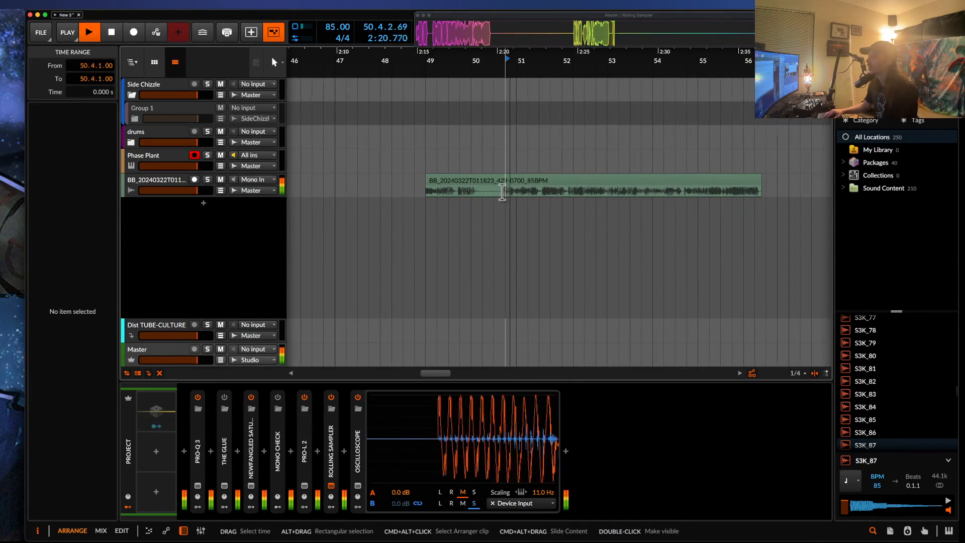
scroll(502, 192, up, 5)
scroll(502, 192, down, 1)
scroll(502, 193, down, 3)
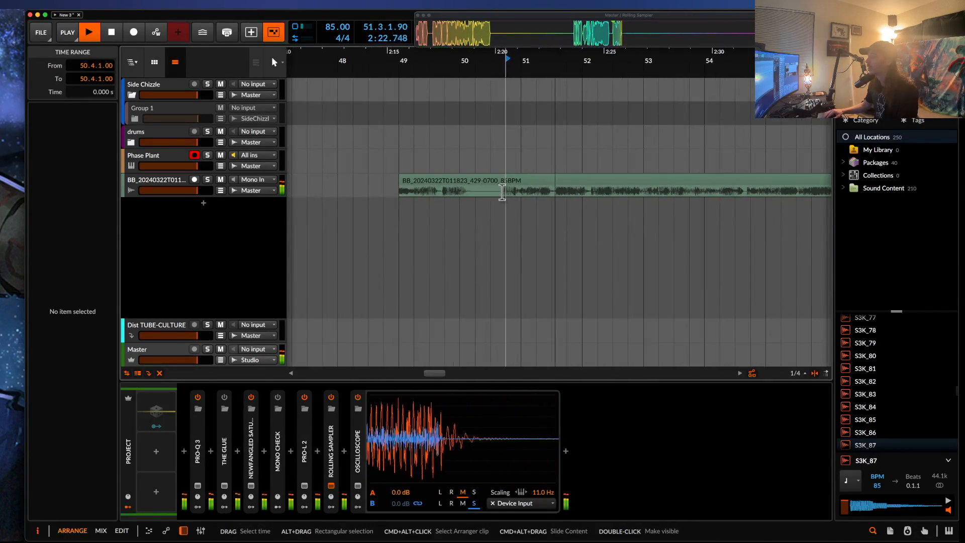
key(space)
key(space)
click(446, 196)
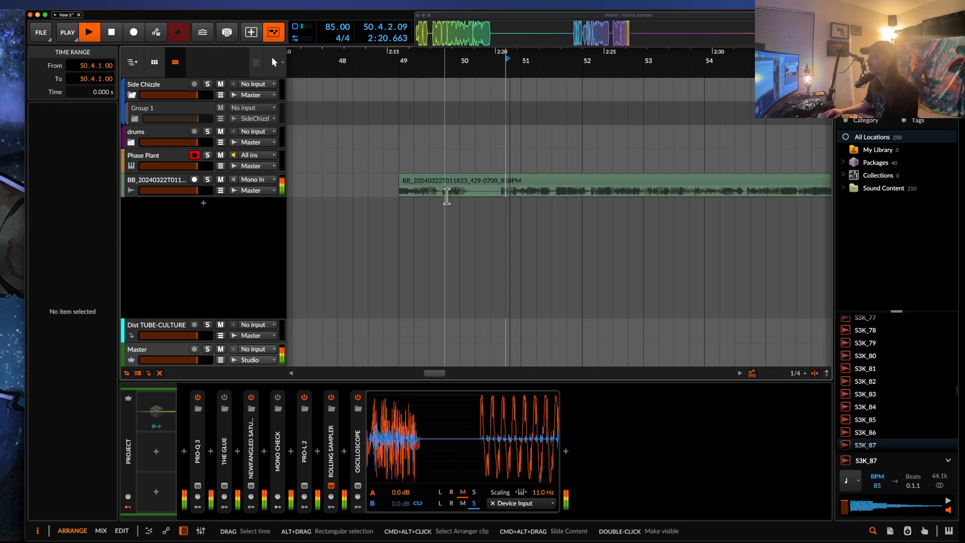
scroll(446, 196, down, 1)
key(space)
scroll(446, 196, down, 1)
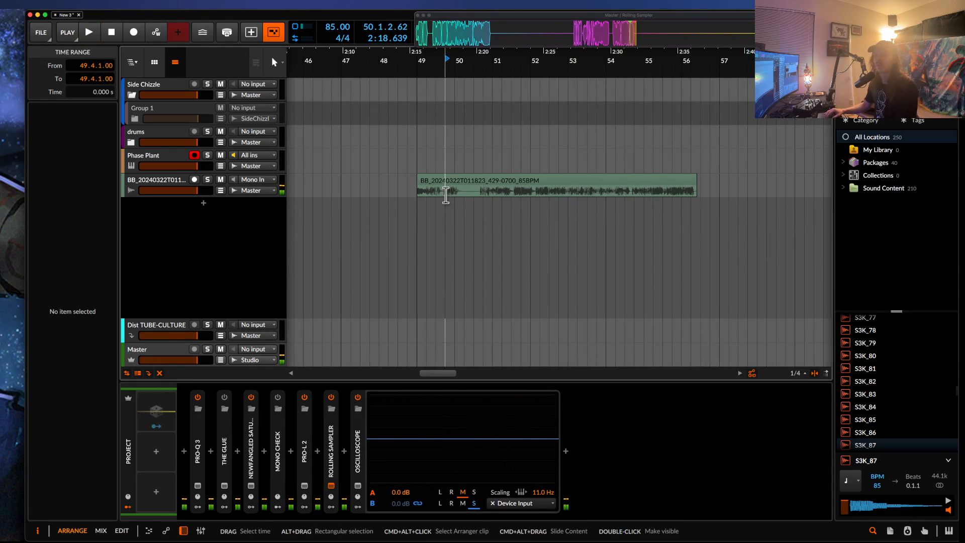
Start a blank preset in the Phase Plant track's synth and add a Shaper Table effect to Lane 1.
click(161, 157)
click(218, 490)
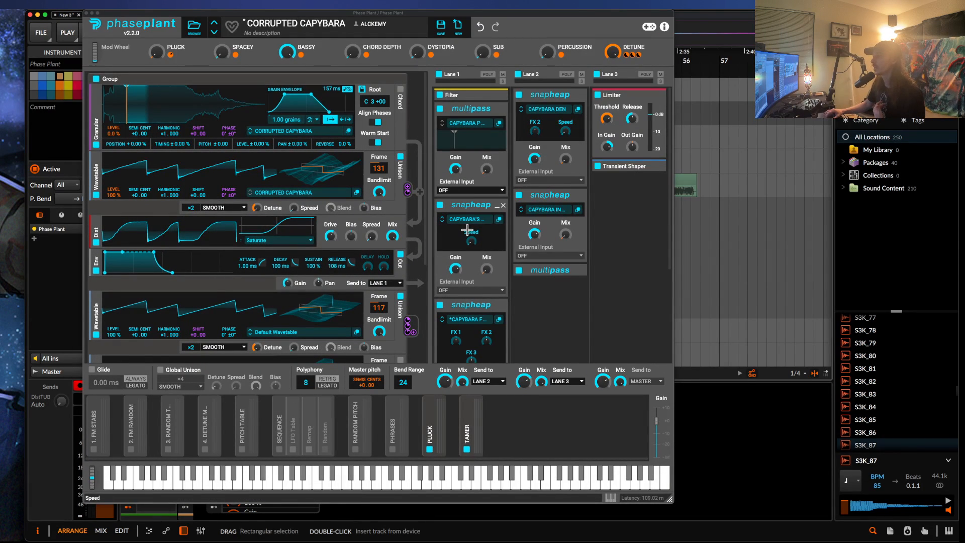
click(497, 206)
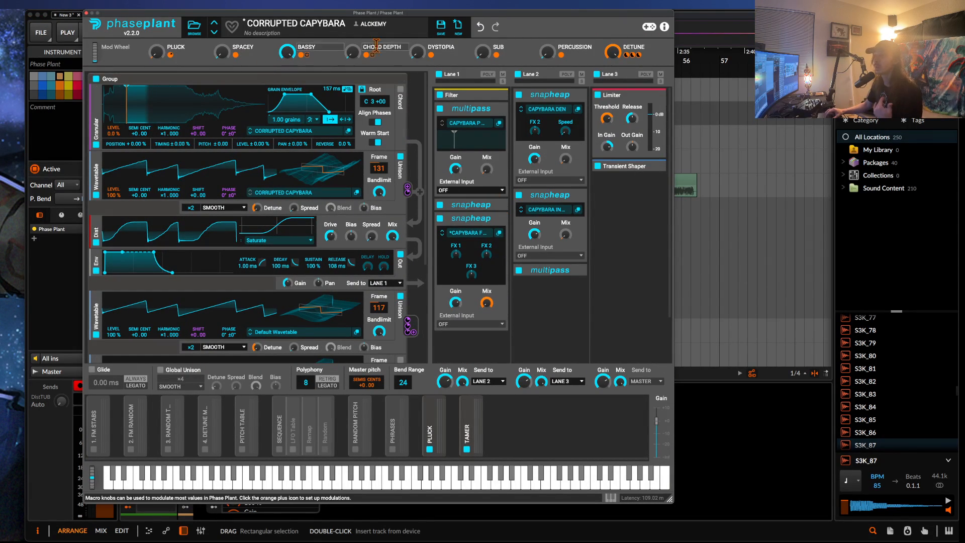
click(458, 29)
click(478, 123)
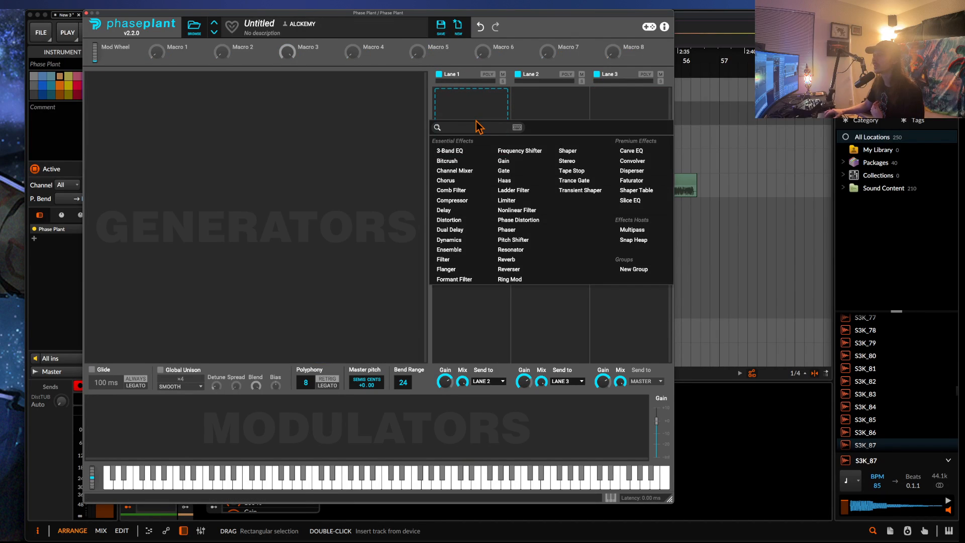
click(641, 192)
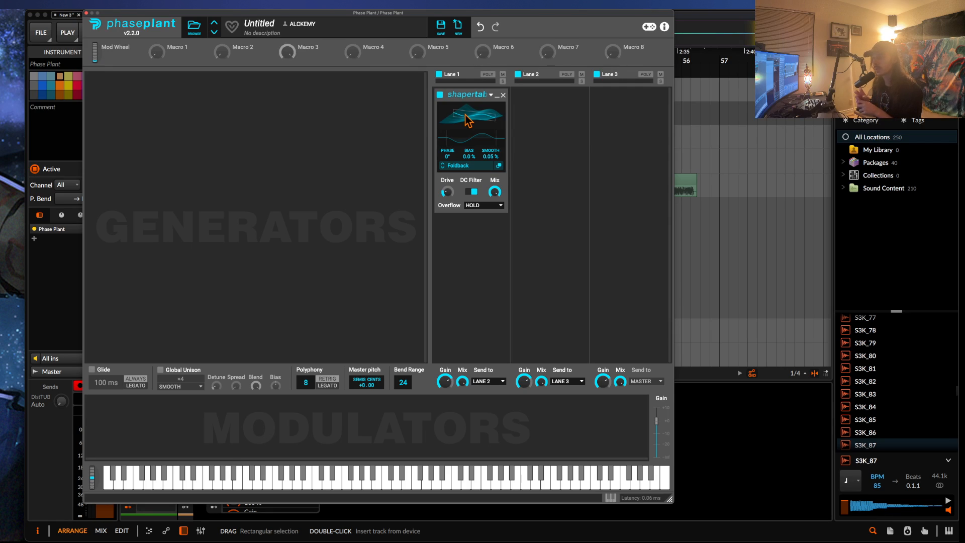
Look through the Shapertable's overflow modes, switch it to MIRROR, and raise the drive to about +11.97 dB.
click(490, 206)
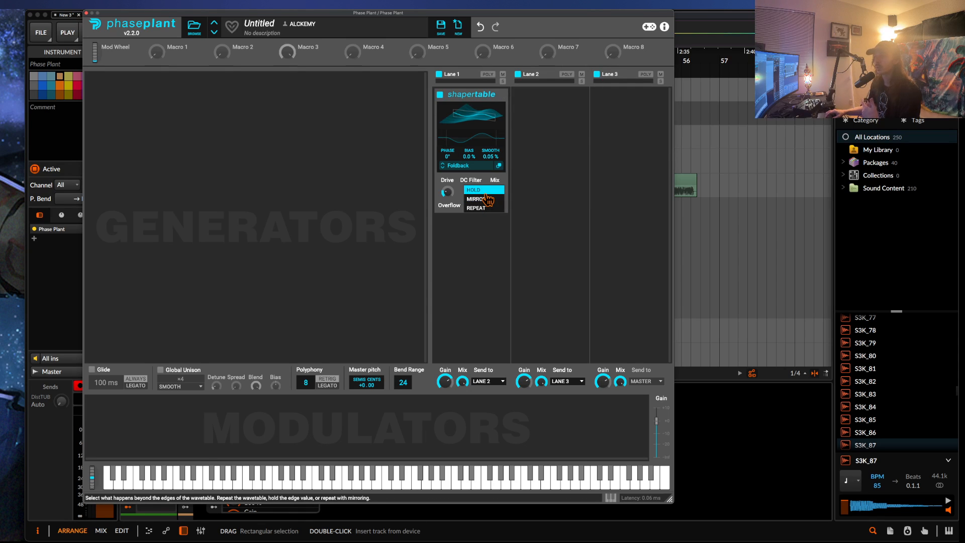
click(486, 194)
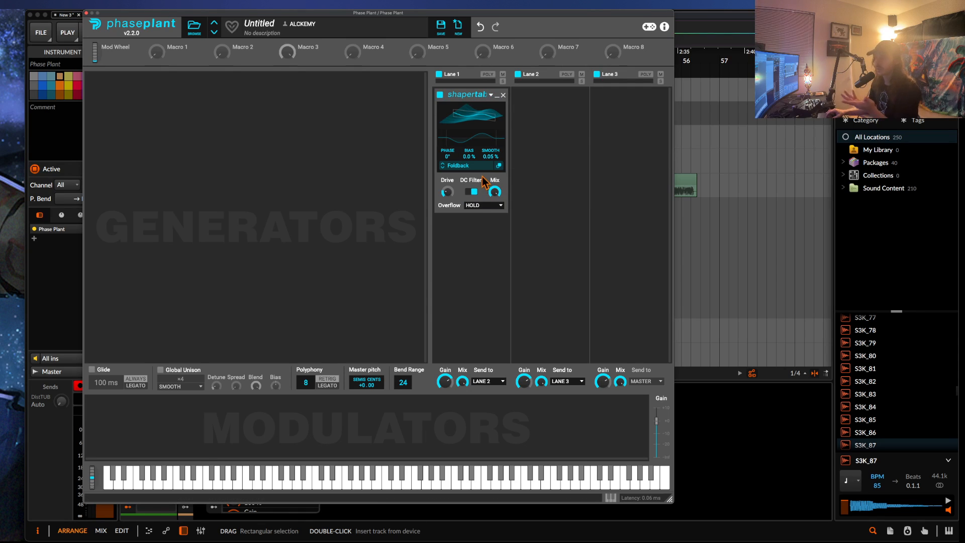
click(490, 205)
click(487, 208)
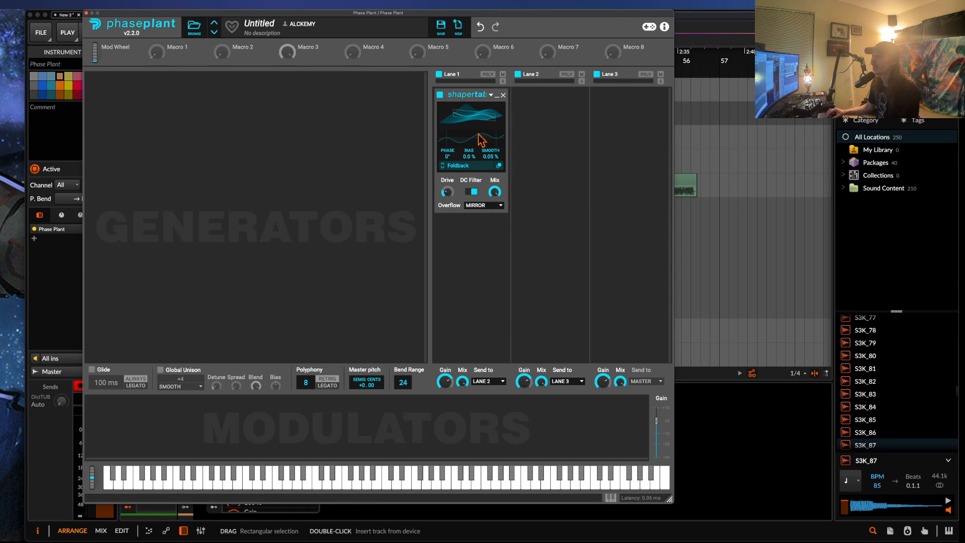
drag(446, 191, 447, 188)
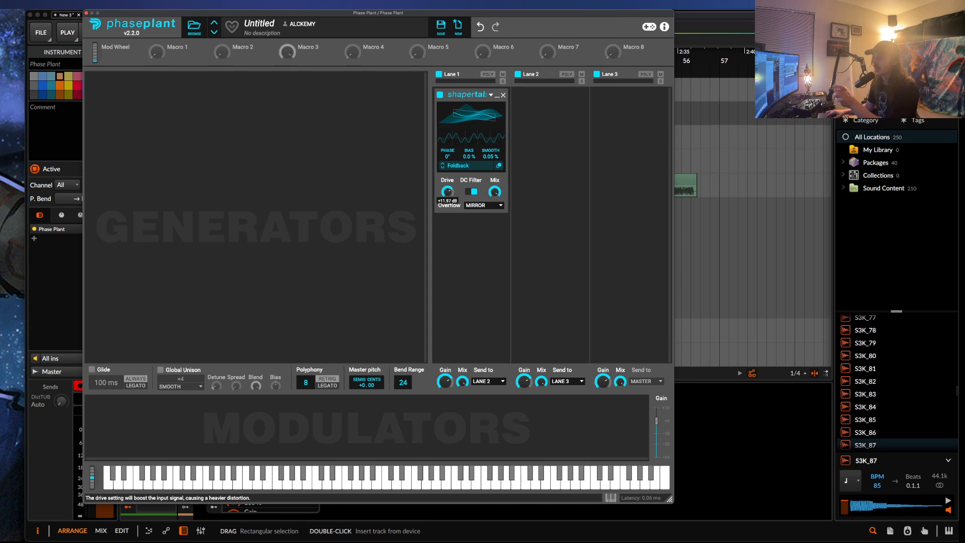
Set the Shapertable's overflow to REPEAT and vary the drive to see how the wave shape repeats.
click(485, 206)
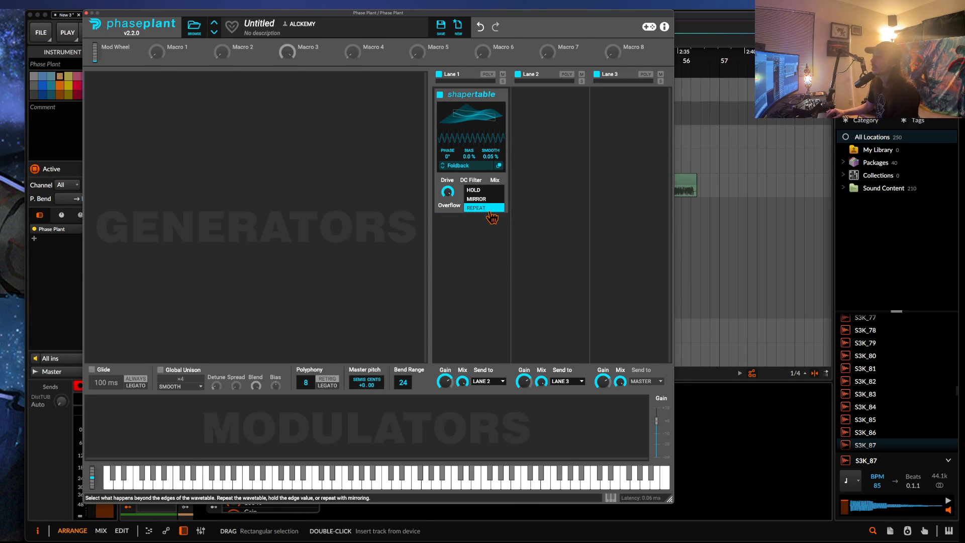
click(485, 207)
drag(447, 192, 446, 190)
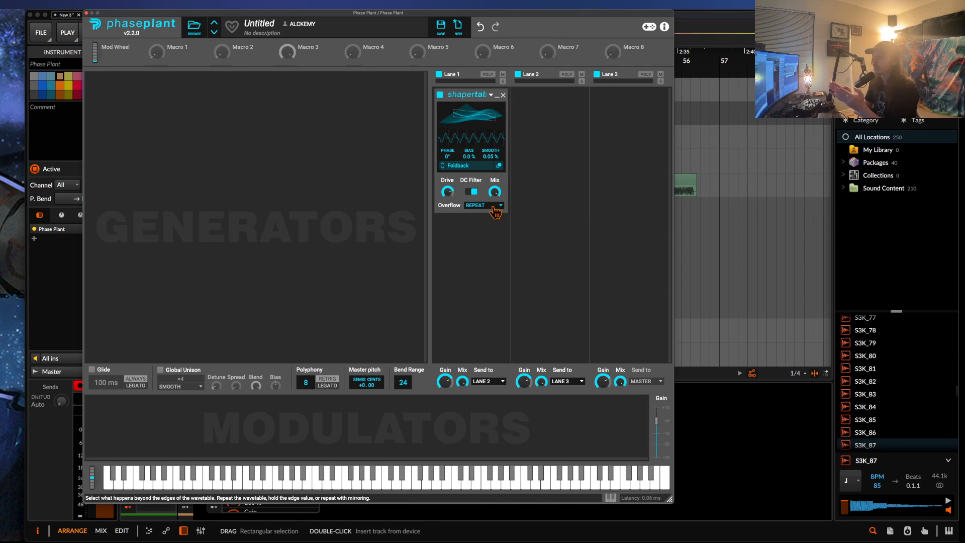
drag(447, 192, 447, 192)
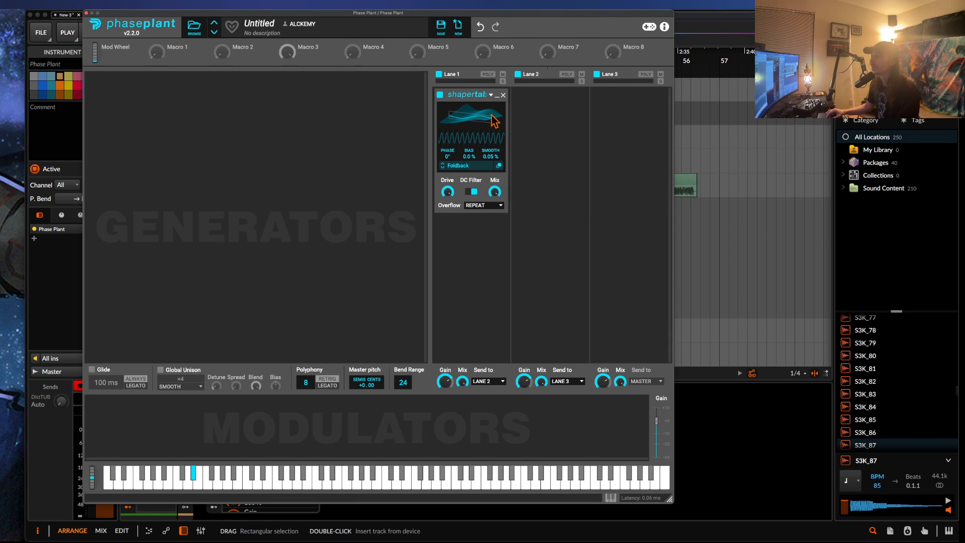
Add an Analog oscillator as a generator and set its waveform to sine.
click(251, 94)
click(254, 124)
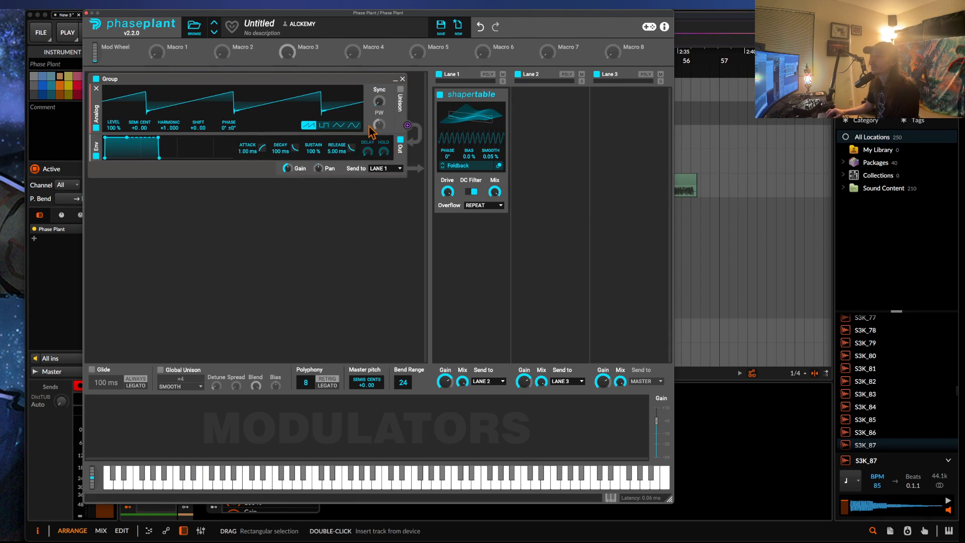
click(354, 125)
Set the Shapertable's drive to about +14.46 dB and enable unison on the Analog oscillator with 2 voices.
drag(447, 191, 447, 187)
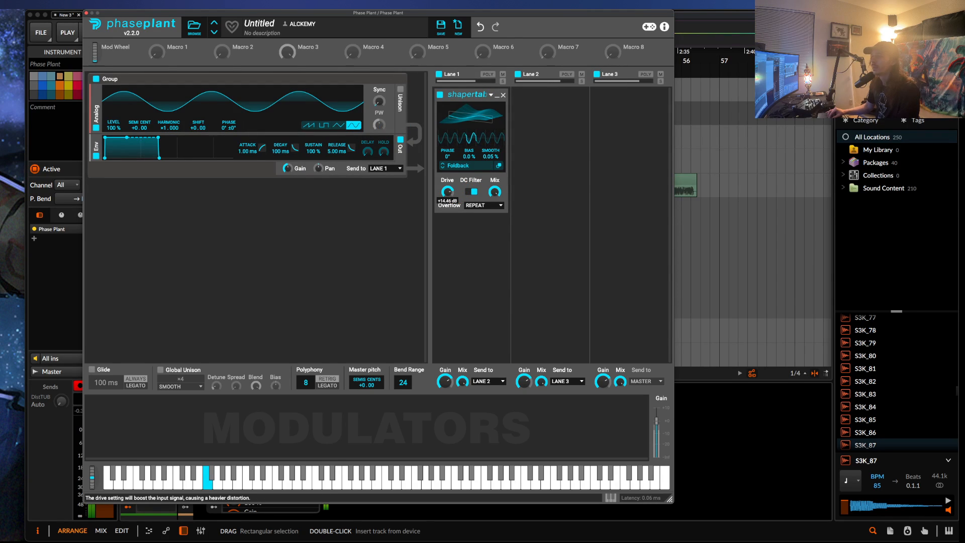
click(400, 89)
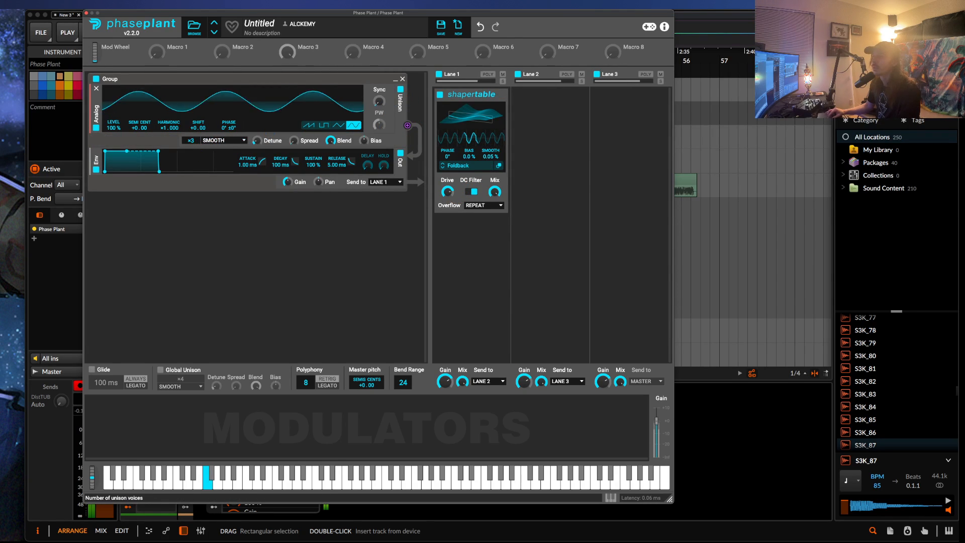
drag(190, 140, 191, 145)
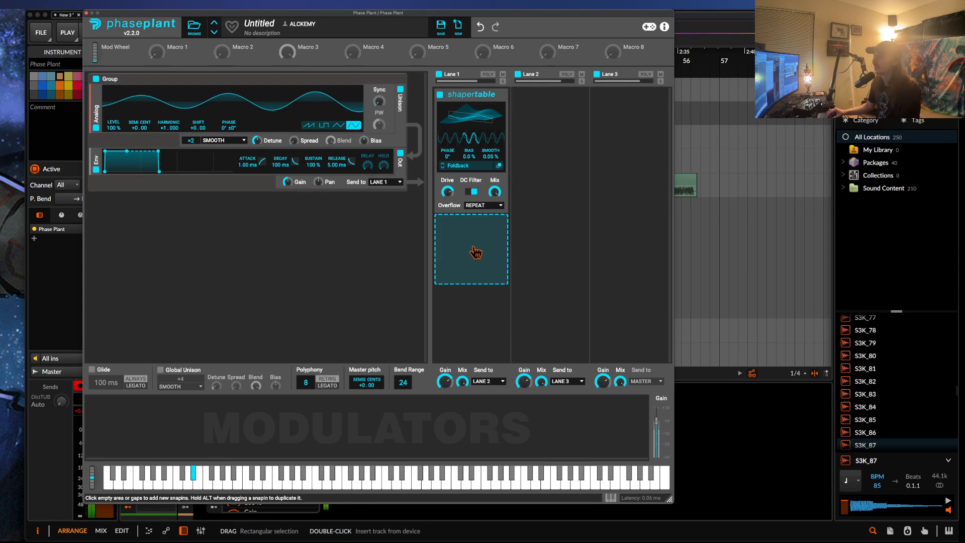
Add a Filter below the Shapertable in Lane 1, set it to band pass, and lower its cutoff.
click(476, 253)
click(454, 390)
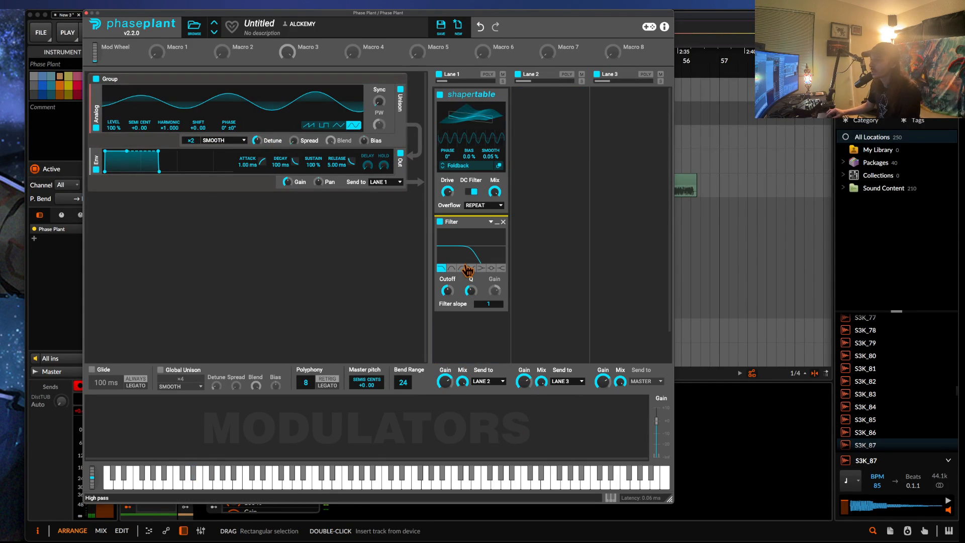
click(451, 268)
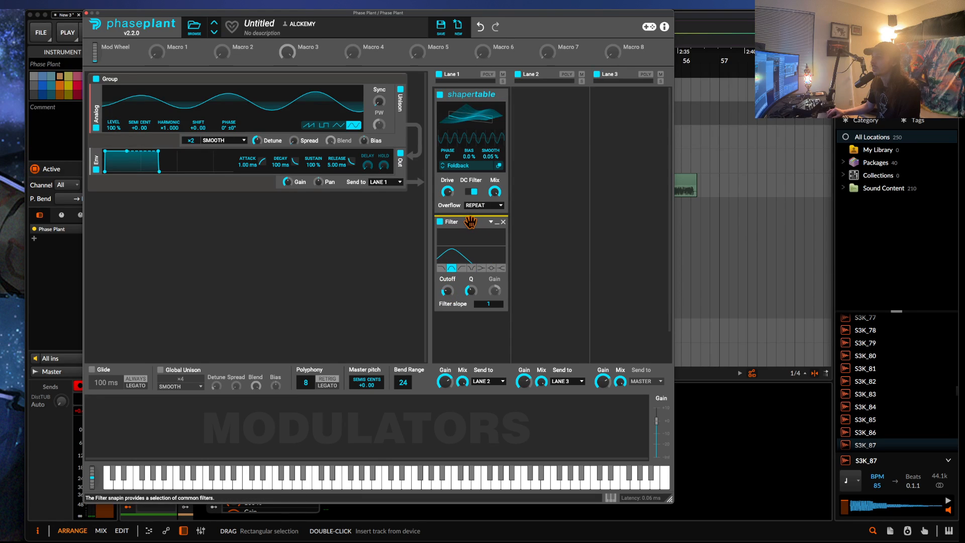
Move the Filter above the Shapertable and modulate its lowered cutoff with a new Envelope of 361 ms attack, 134 ms decay and 0% sustain.
drag(475, 222, 475, 96)
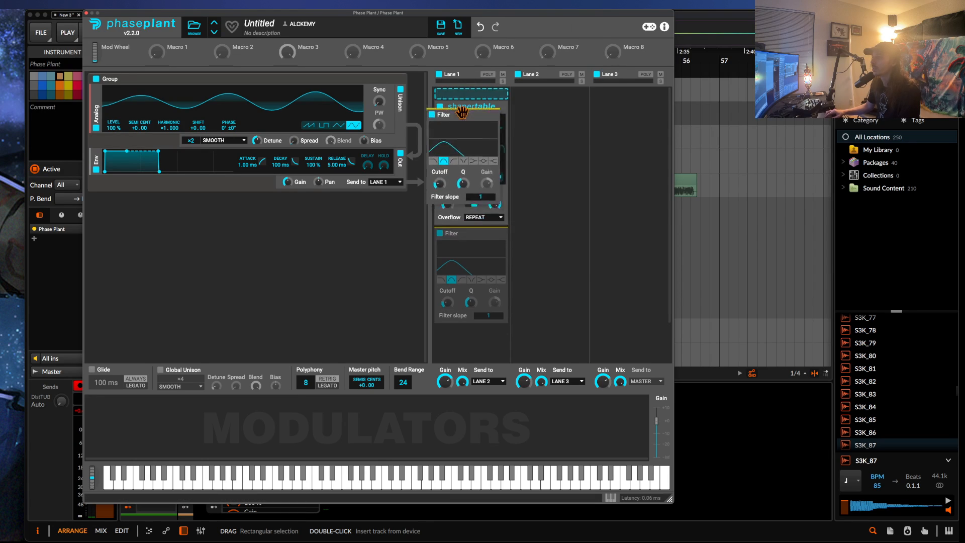
click(111, 427)
click(126, 406)
drag(106, 404, 150, 435)
drag(249, 449, 448, 166)
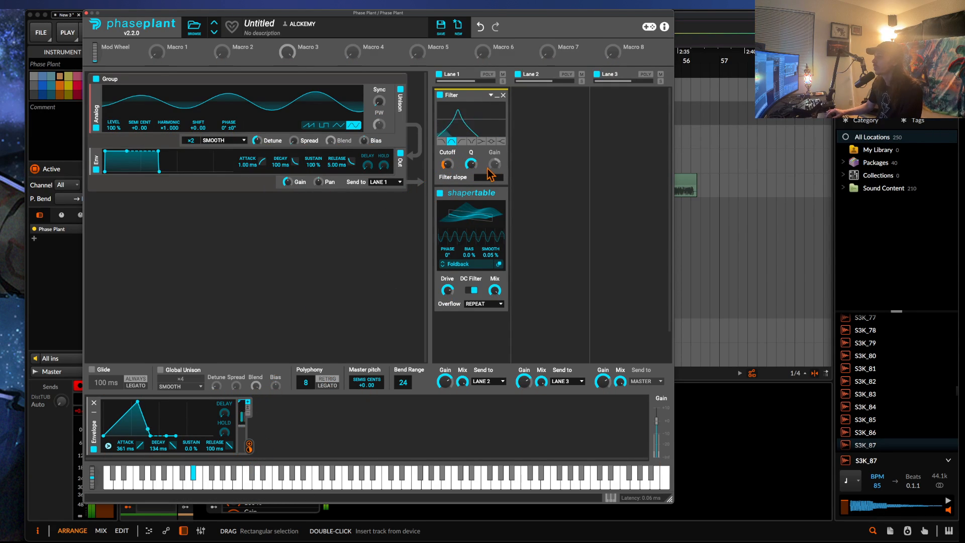
mouse_move(448, 165)
mouse_down()
mouse_move(447, 182)
mouse_move(446, 157)
mouse_up()
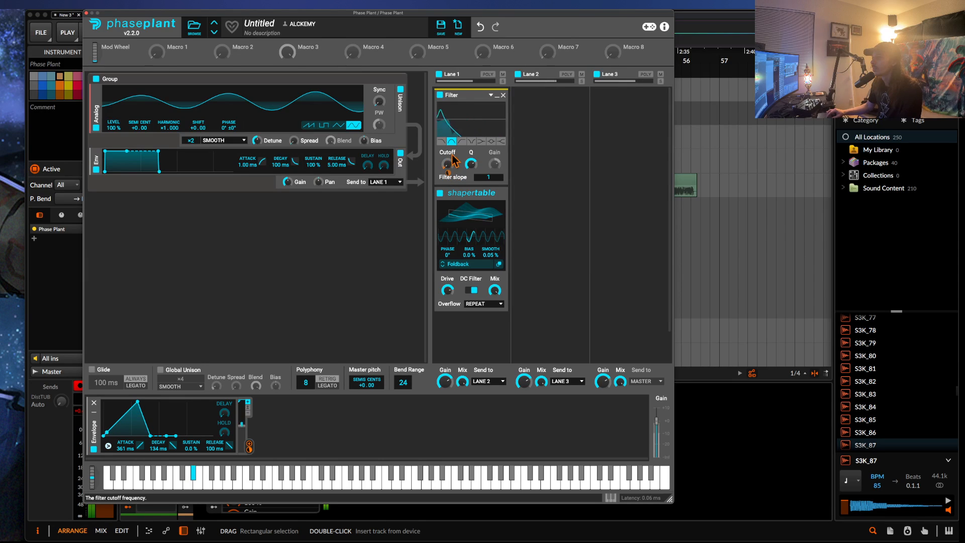
Move the Filter back below the Shapertable, collapsed, and set the Shapertable's phase to -180° and bias to 100%.
drag(458, 95, 495, 216)
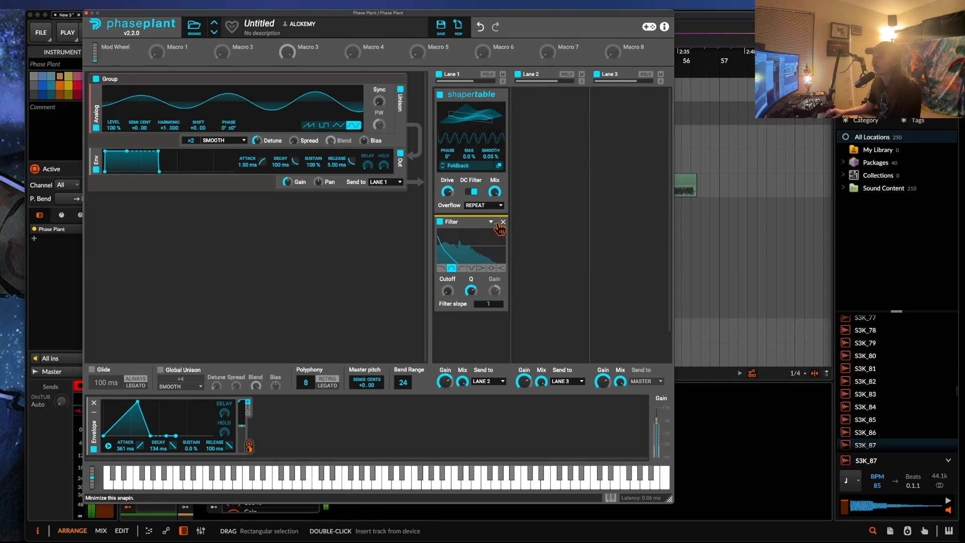
click(498, 222)
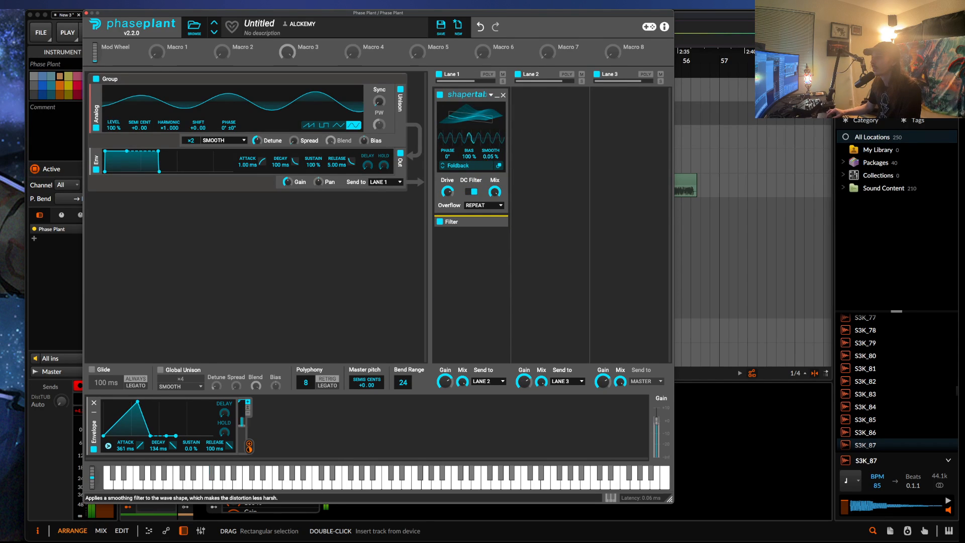
drag(448, 159, 447, 109)
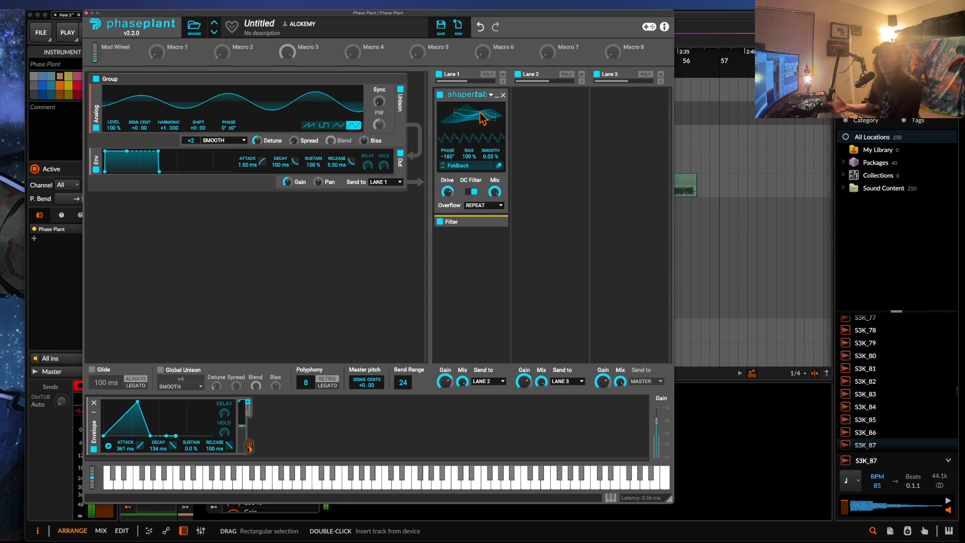
Duplicate the Shapertable below the Filter in Lane 1, lower the copy's drive and mix, and collapse it.
drag(483, 118, 485, 267)
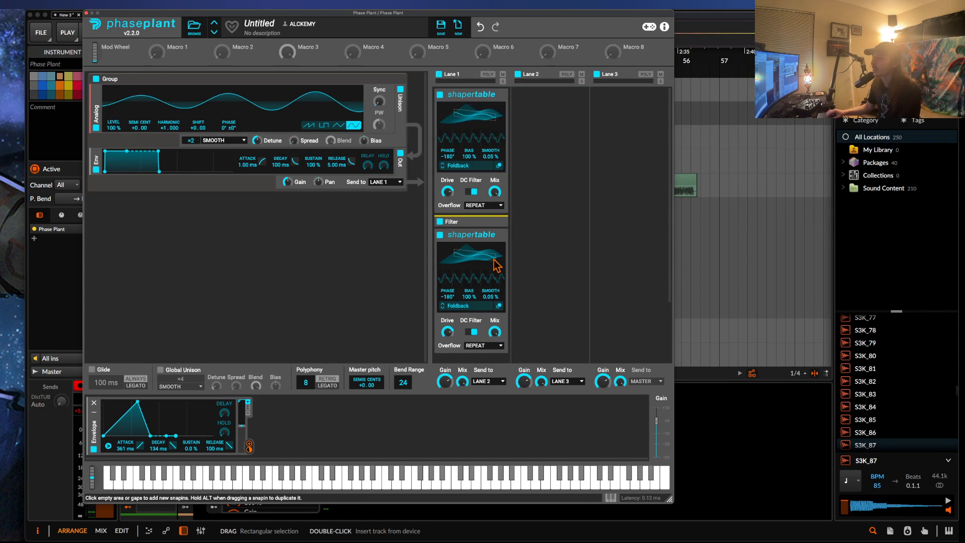
drag(448, 332, 495, 338)
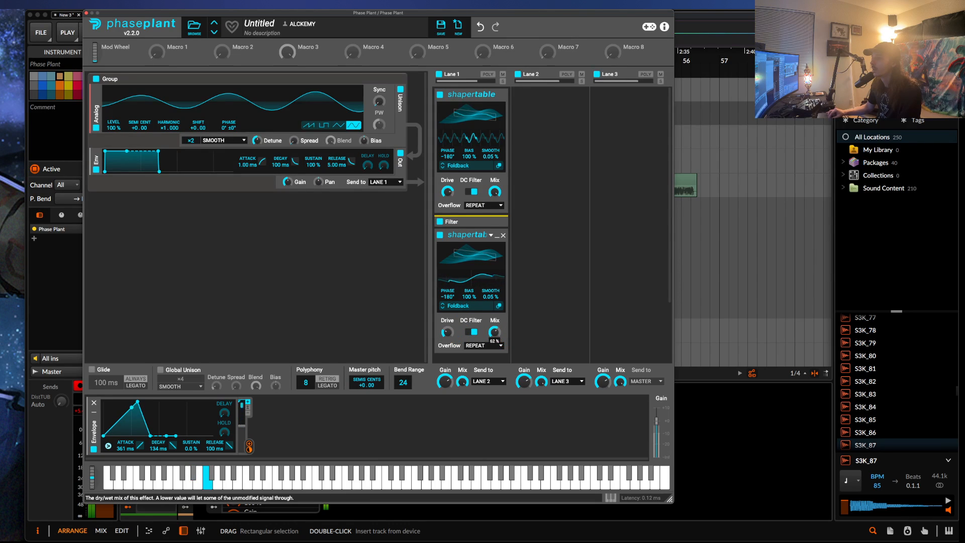
click(501, 240)
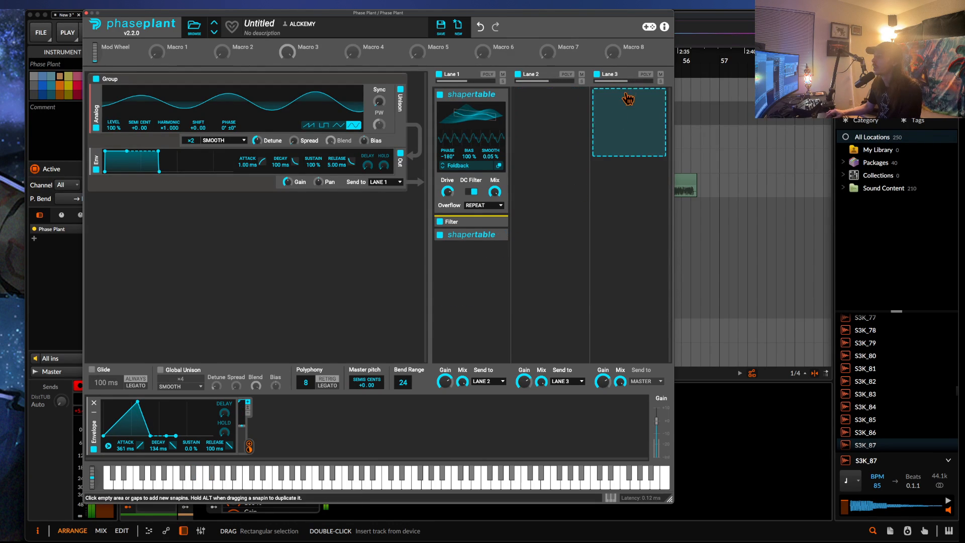
Add a Limiter to Lane 3 and expand the second Shapertable in Lane 1.
click(628, 121)
click(519, 177)
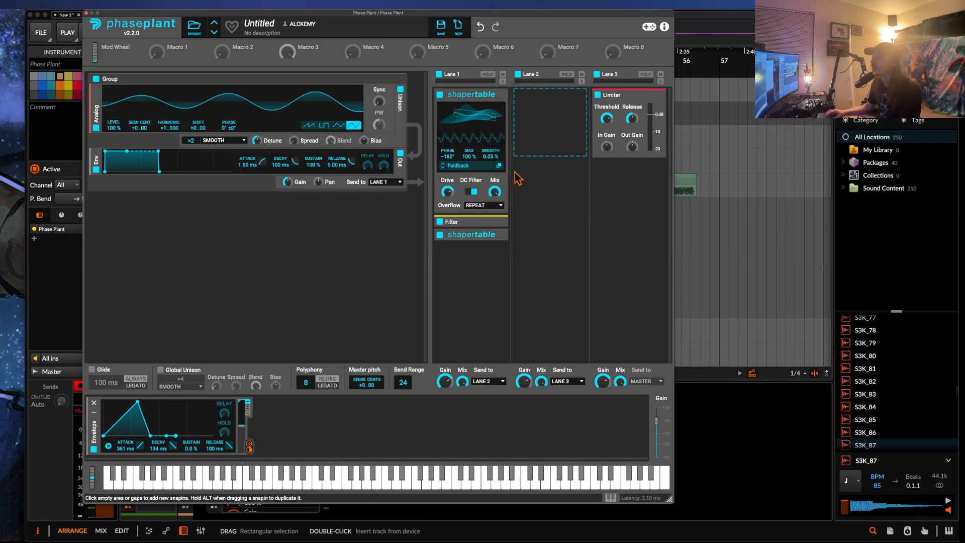
click(475, 235)
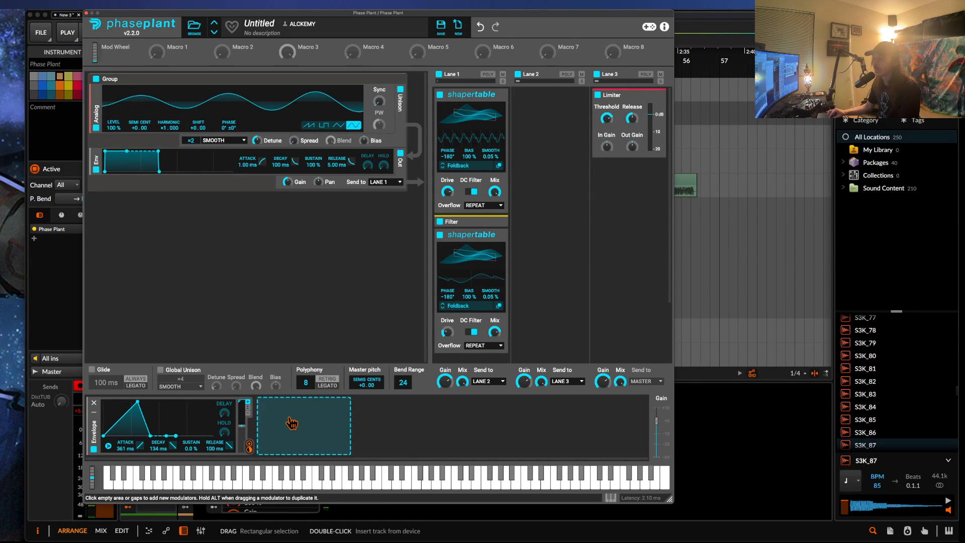
Add a Random modulator, assign it to the second Shapertable's wavetable display, and set its rate to 1.642 Hz.
click(287, 421)
click(307, 446)
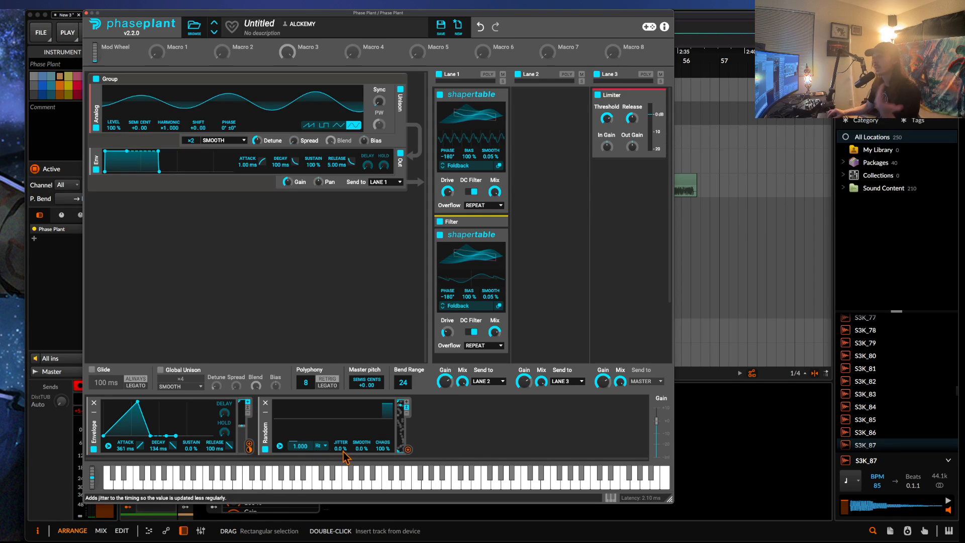
drag(407, 448, 471, 272)
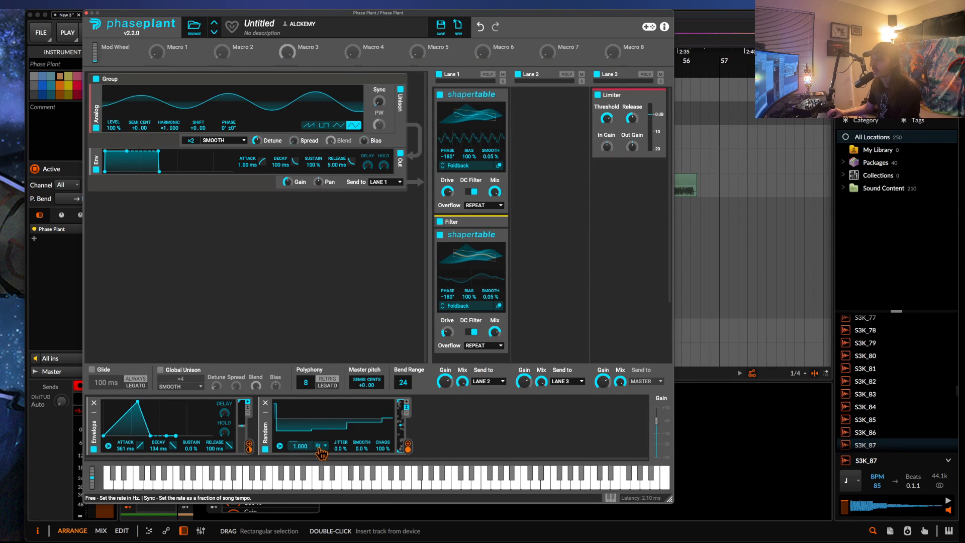
drag(297, 448, 298, 443)
Assign a duplicate of the Random modulator to the second Shapertable's bias and slightly lower the Limiter's threshold.
click(266, 429)
key(super+d)
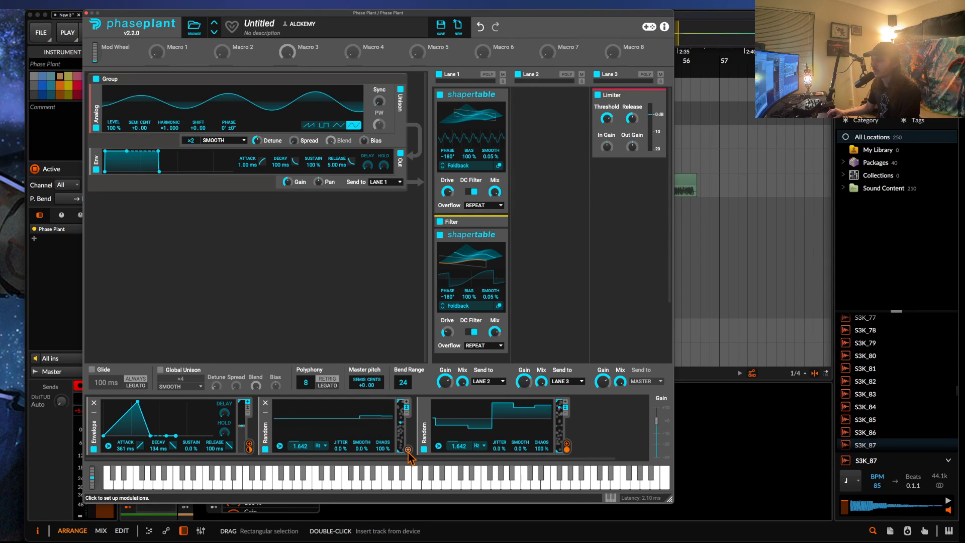
drag(408, 450, 469, 295)
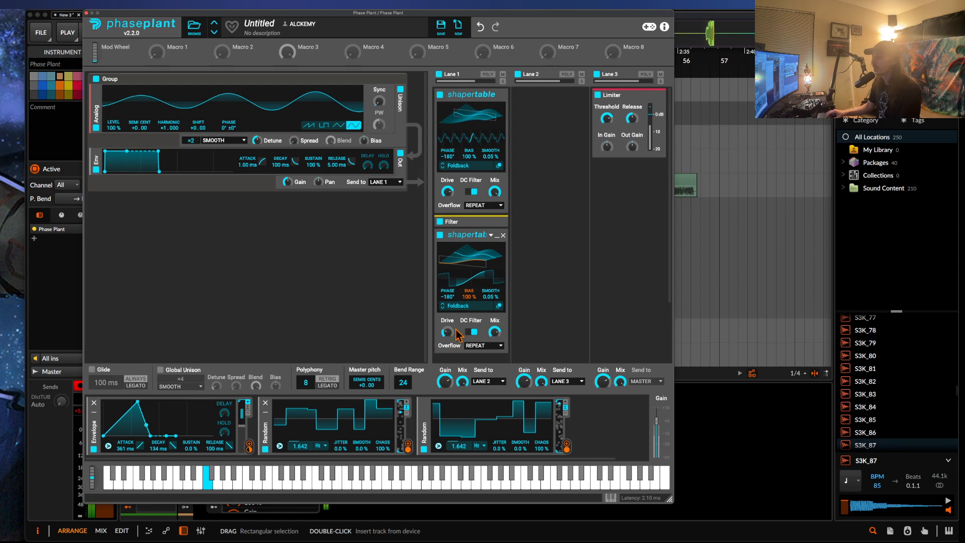
drag(607, 118, 607, 120)
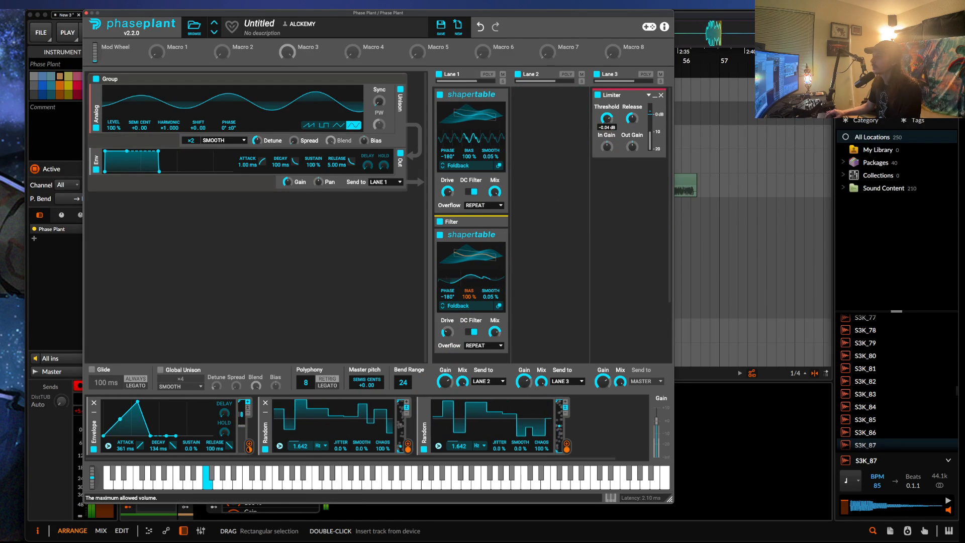
Load the Disappearance distortion wavetable into the second Shapertable, set its bias to 0%, and modulate its phase with the first Random instead.
click(458, 306)
double_click(625, 402)
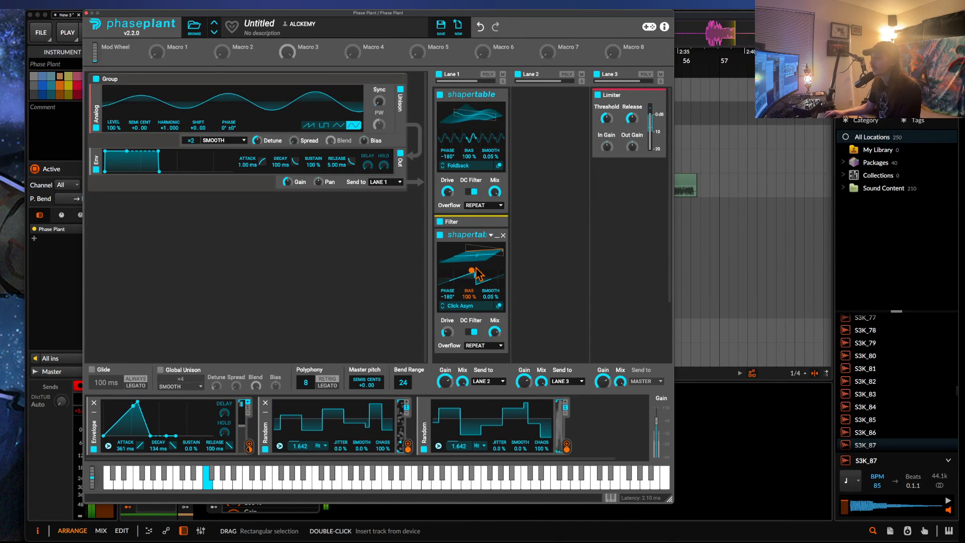
click(470, 306)
click(672, 404)
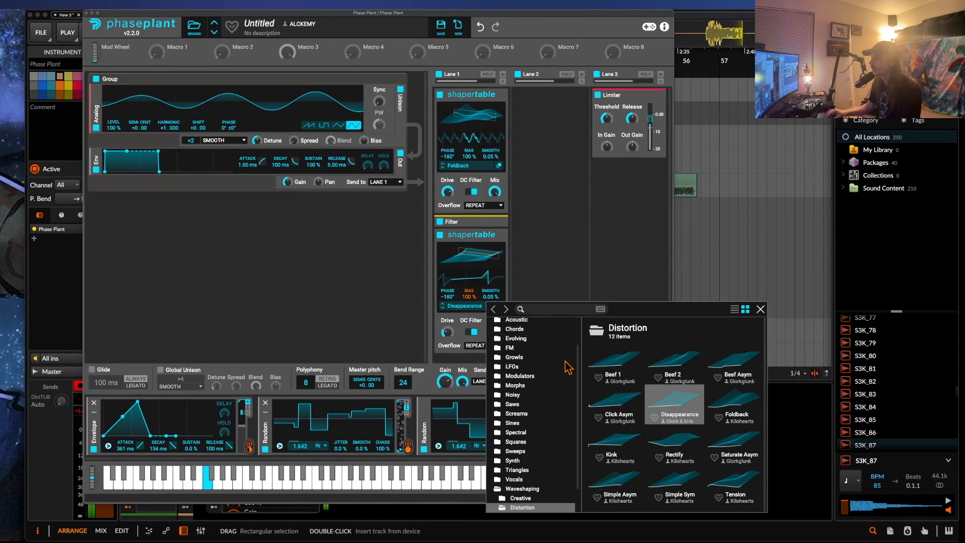
click(478, 280)
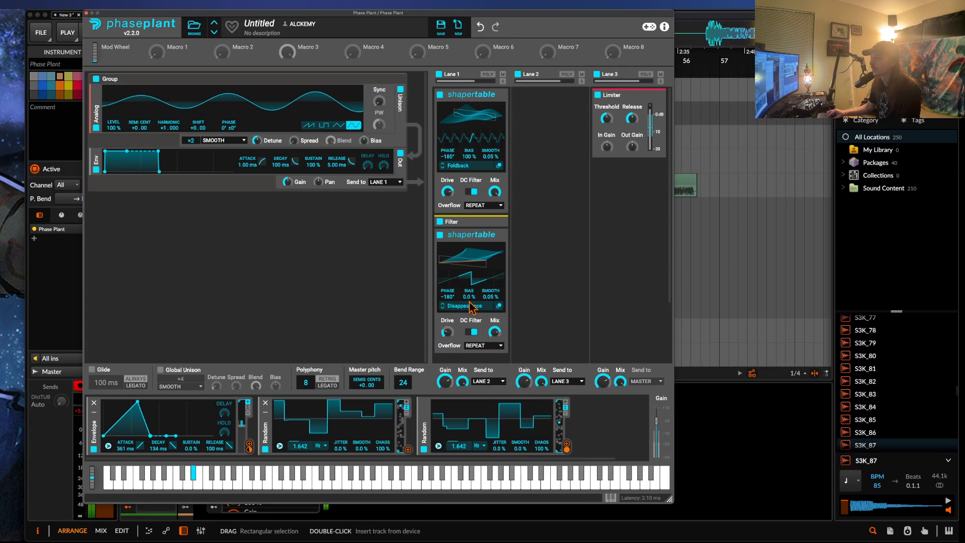
drag(407, 445, 447, 302)
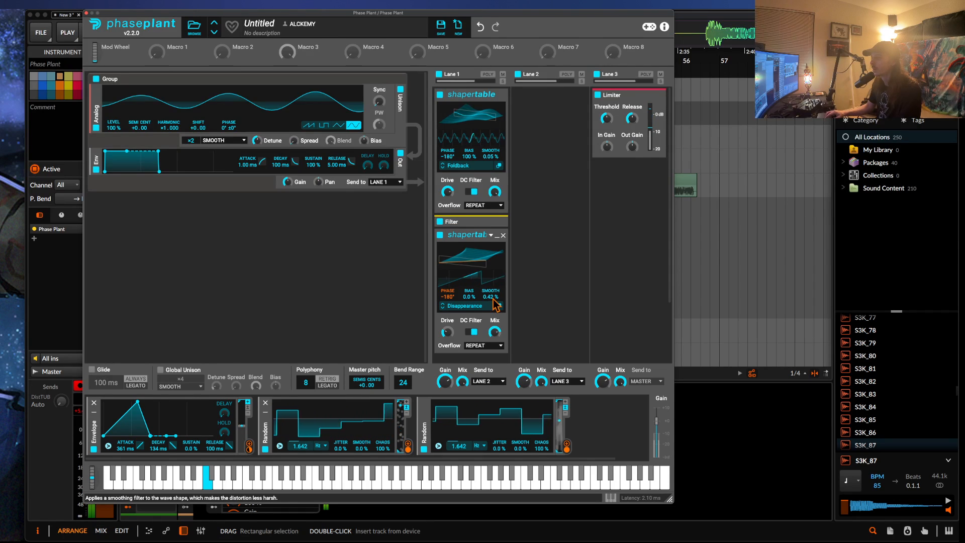
Add a Multipass to Lane 2 with the N.O.T.T. preset from the favorites and reduce its mix.
click(546, 134)
click(643, 238)
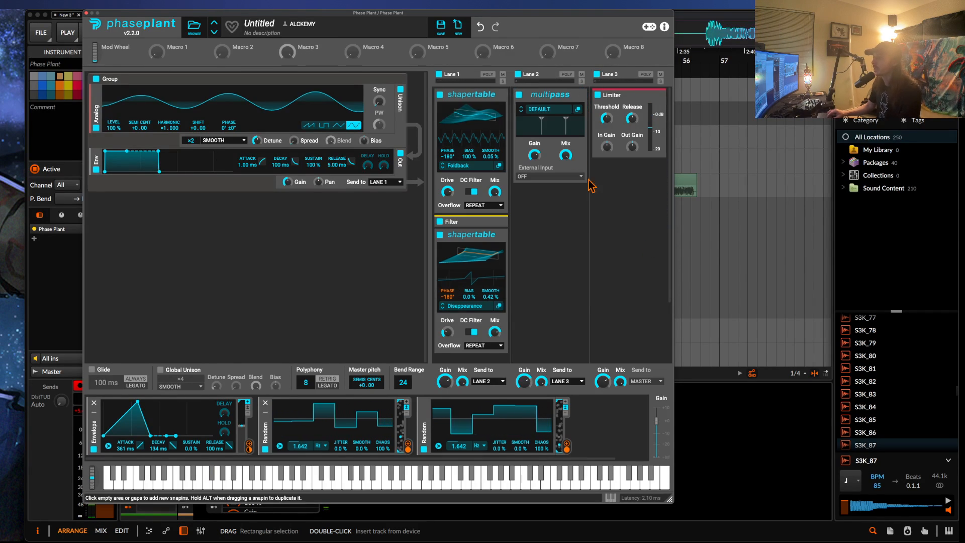
click(540, 110)
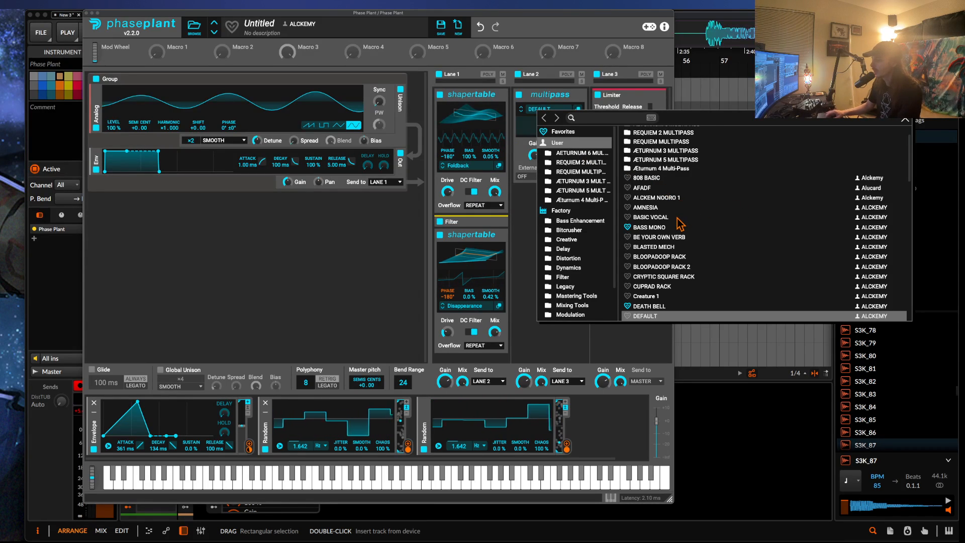
scroll(679, 224, up, 2)
scroll(657, 212, down, 1)
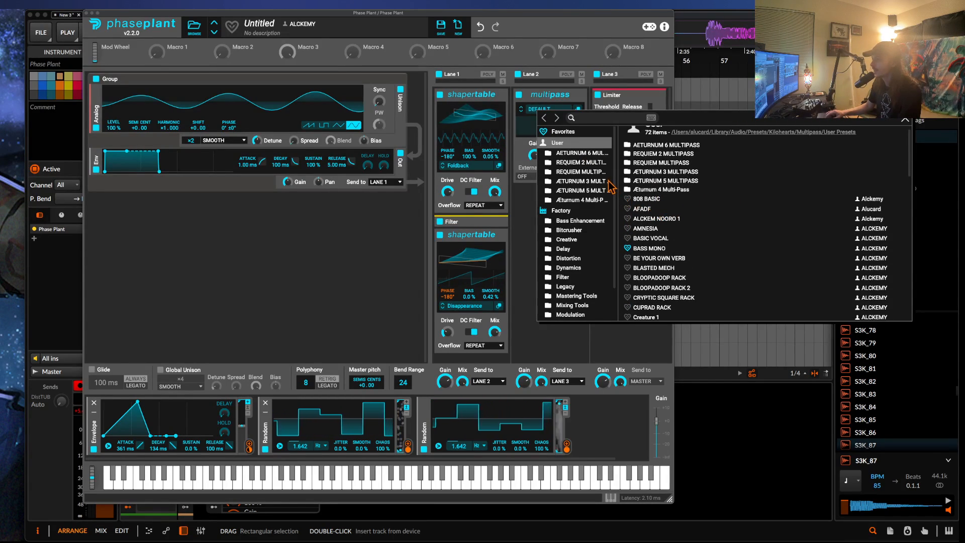
click(577, 134)
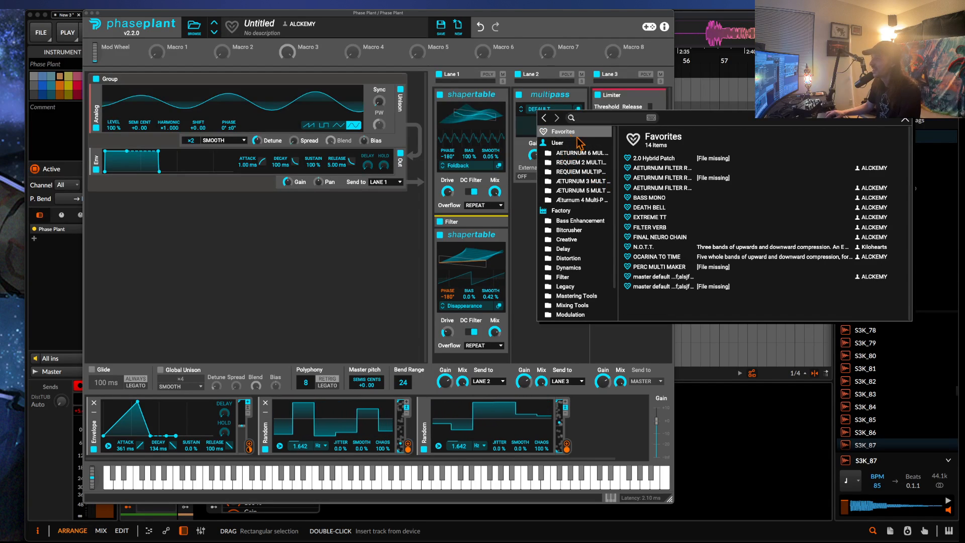
click(660, 247)
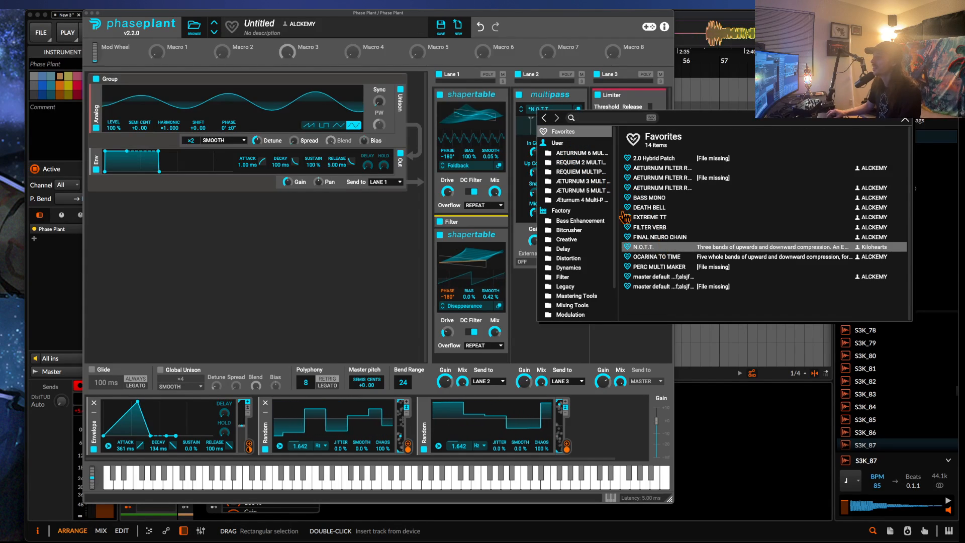
click(556, 111)
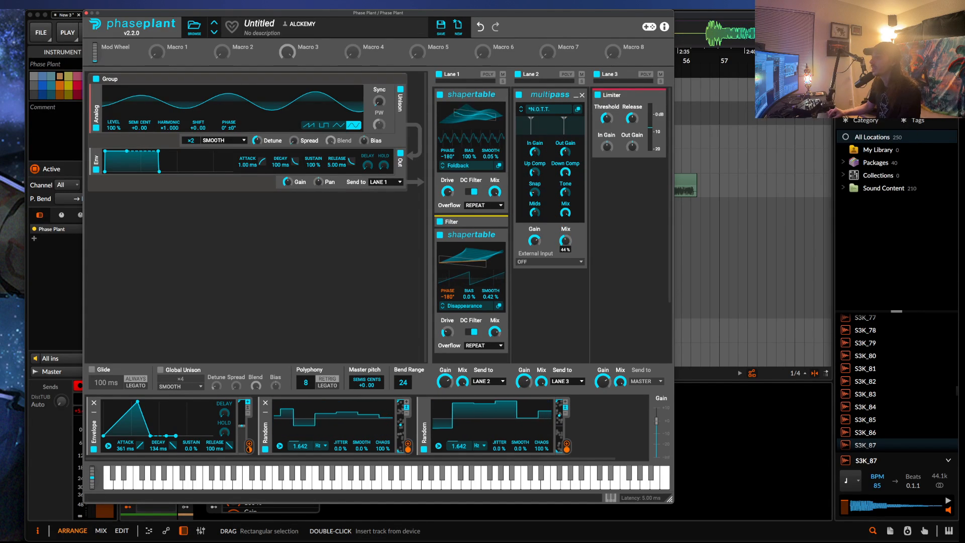
drag(566, 240, 566, 246)
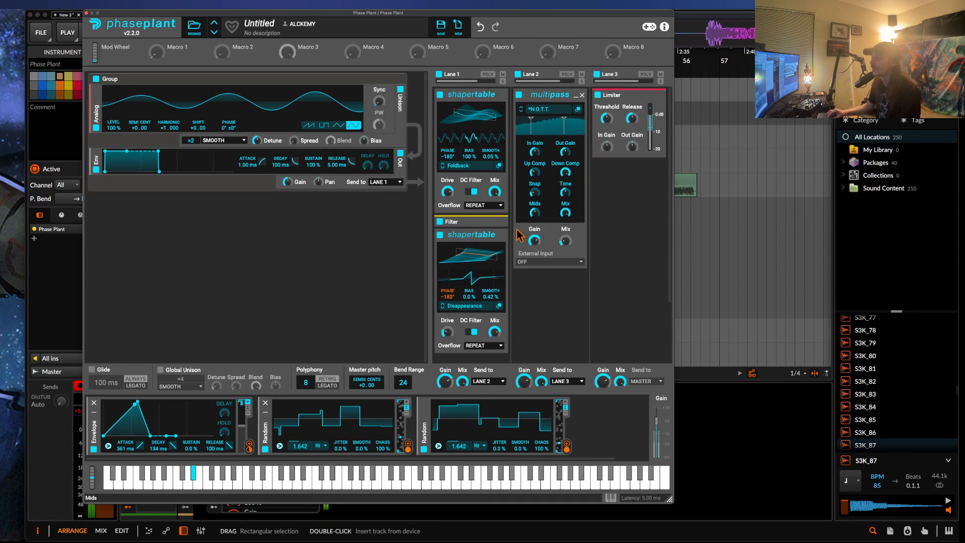
Set the second Shapertable's smooth to 20% and lower the Analog oscillator's unison detune.
drag(490, 299, 490, 297)
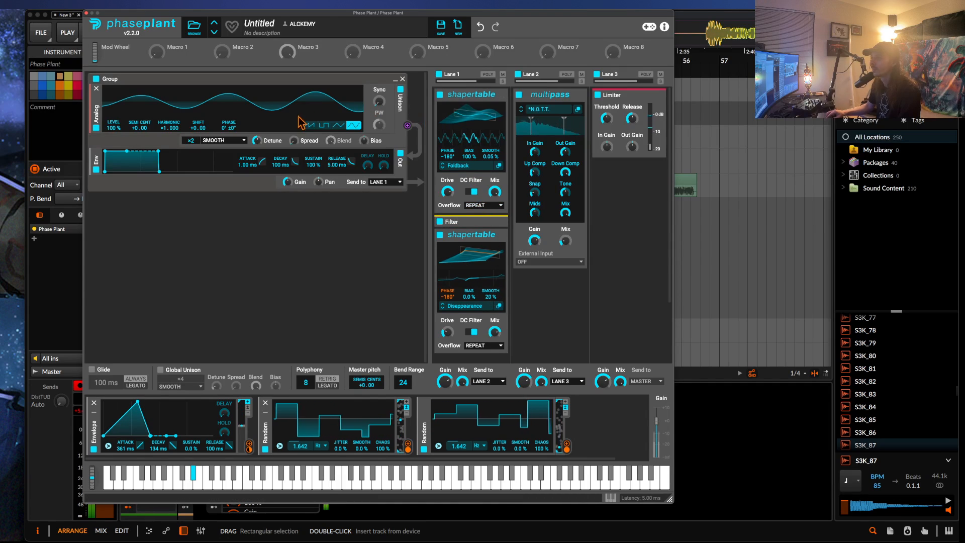
drag(257, 141, 257, 150)
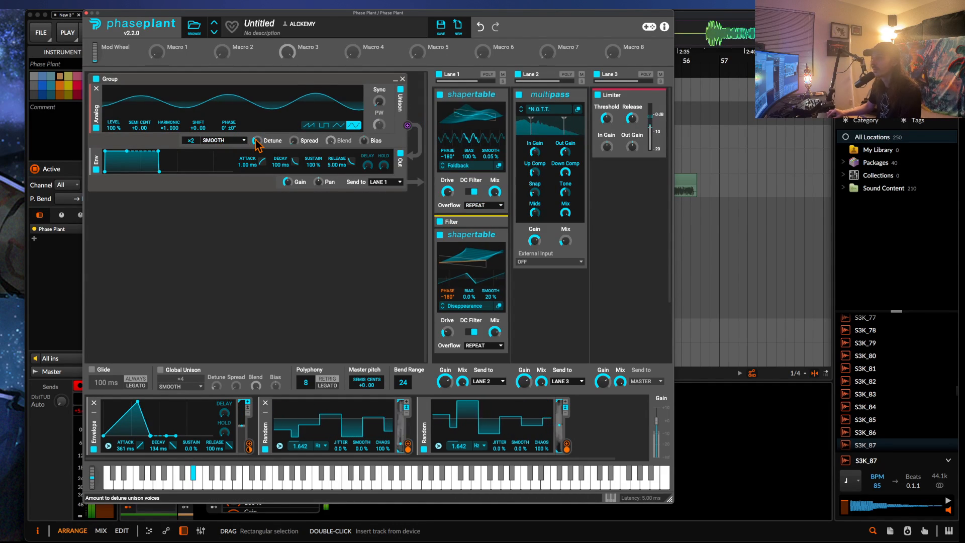
Hide the on-screen keyboard and vary the second Shapertable's drive, switching its DC Filter off and back on.
click(610, 496)
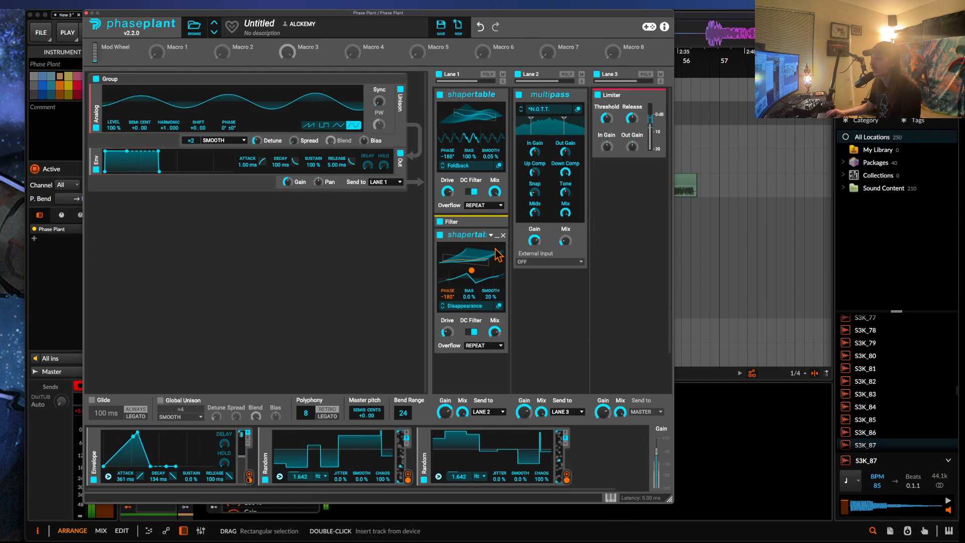
click(472, 331)
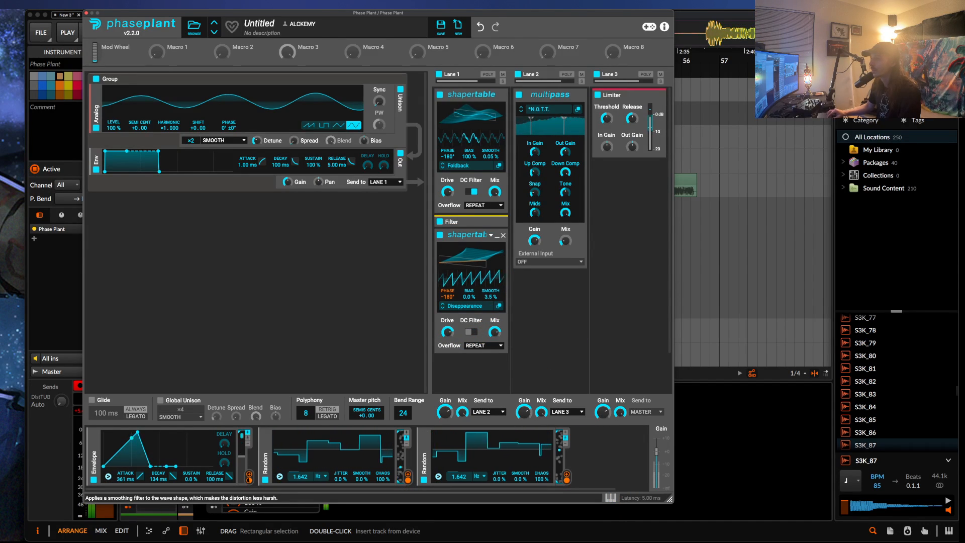
click(471, 332)
drag(447, 332, 448, 322)
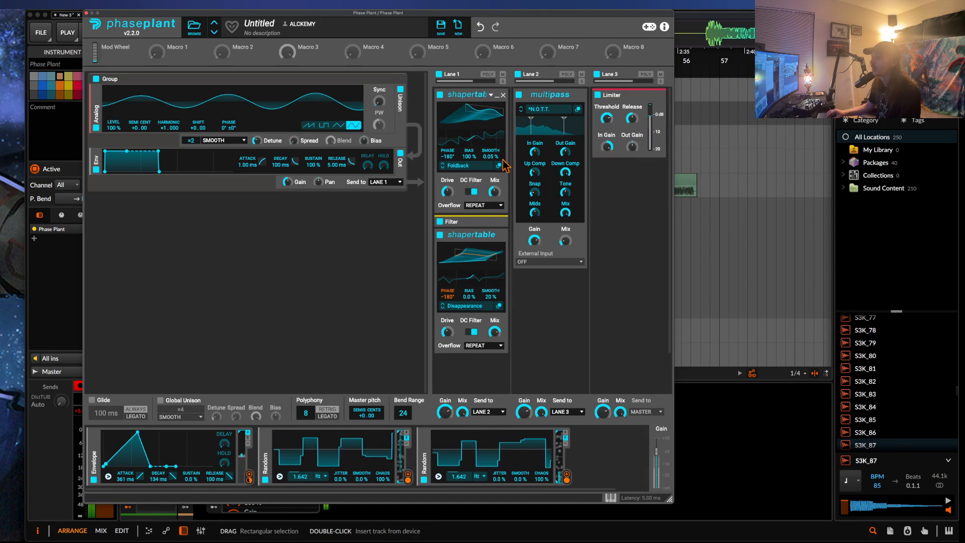
Close the Phase Plant window and place a captured Rolling Sampler segment on the BB_20240322 audio track at about bar 57.
click(86, 13)
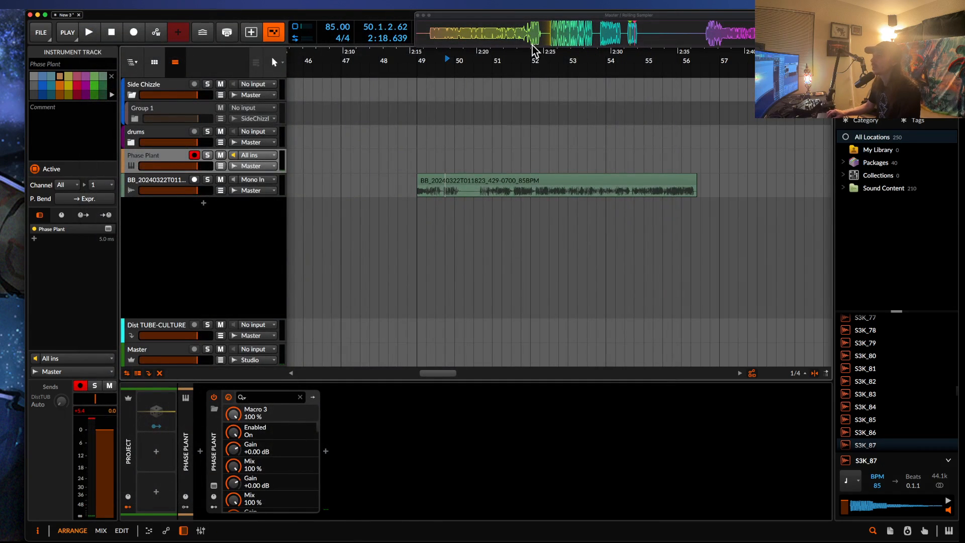
click(542, 39)
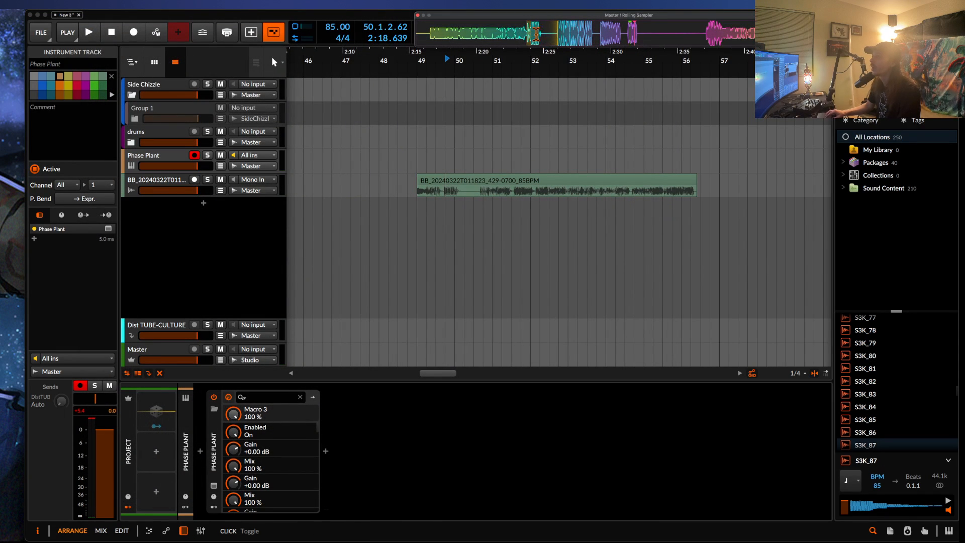
drag(536, 34, 718, 196)
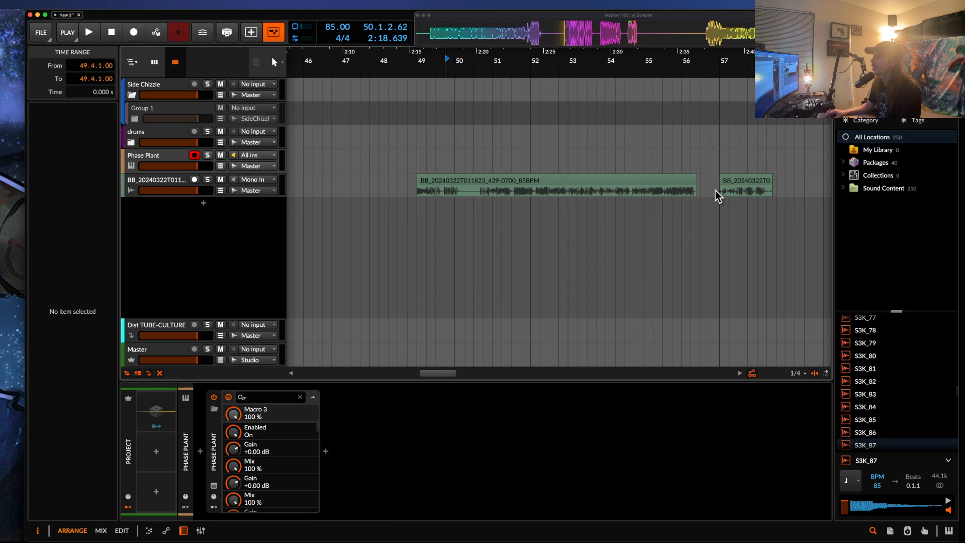
Examine the waveform of the newly placed BB_20240322T012223 clip around bar 57 on the audio track.
scroll(717, 196, up, 10)
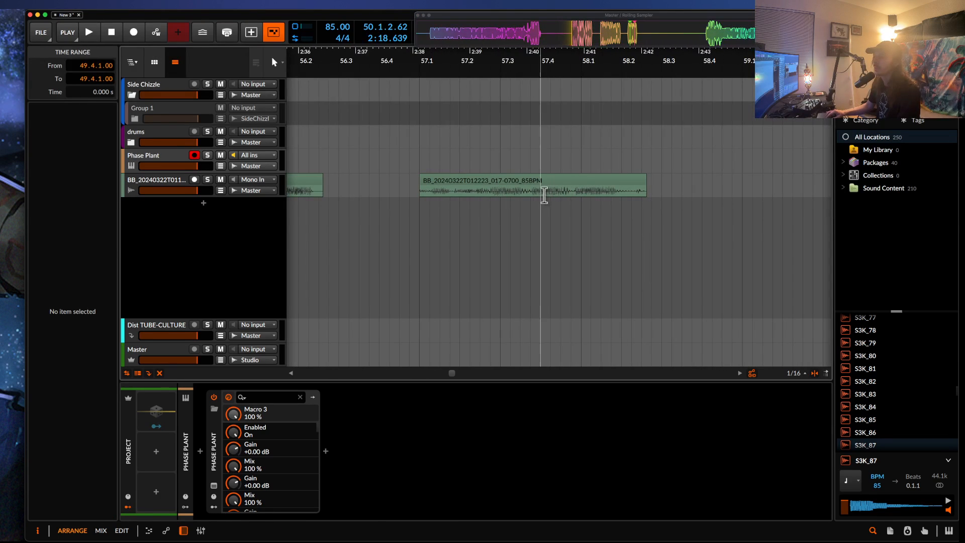
click(543, 194)
scroll(533, 194, up, 3)
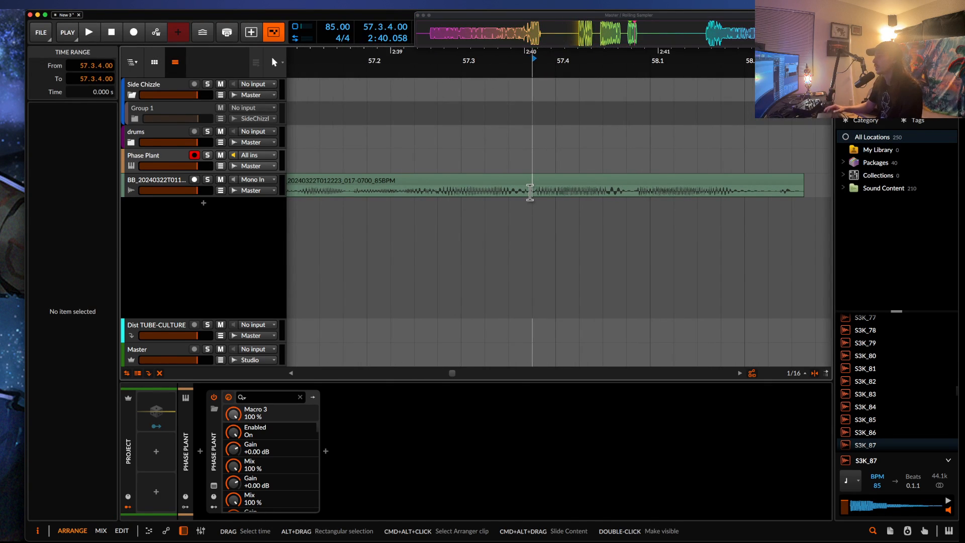
scroll(530, 192, down, 2)
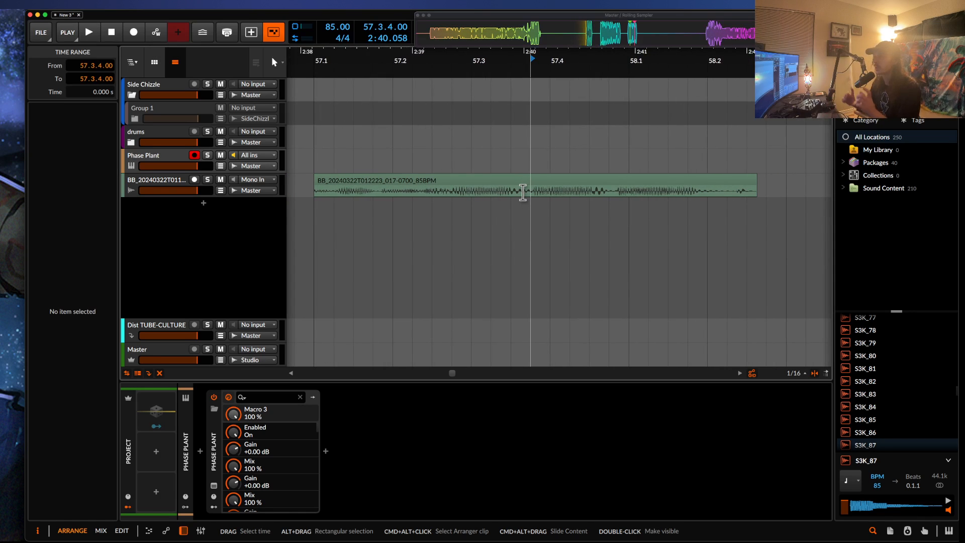
scroll(523, 192, down, 1)
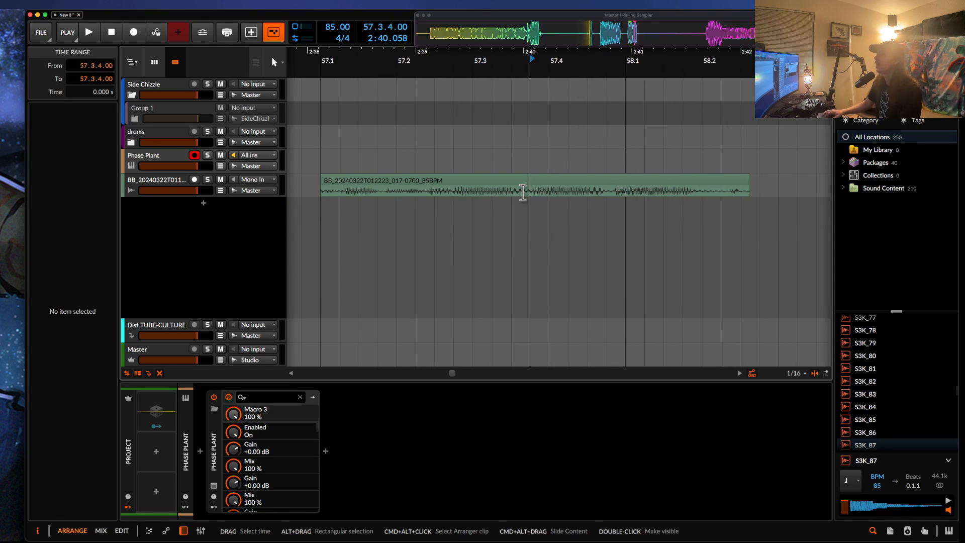
Reopen the Phase Plant window from its track and add a Shaper effect after the second Shapertable in Lane 1.
click(147, 158)
click(214, 486)
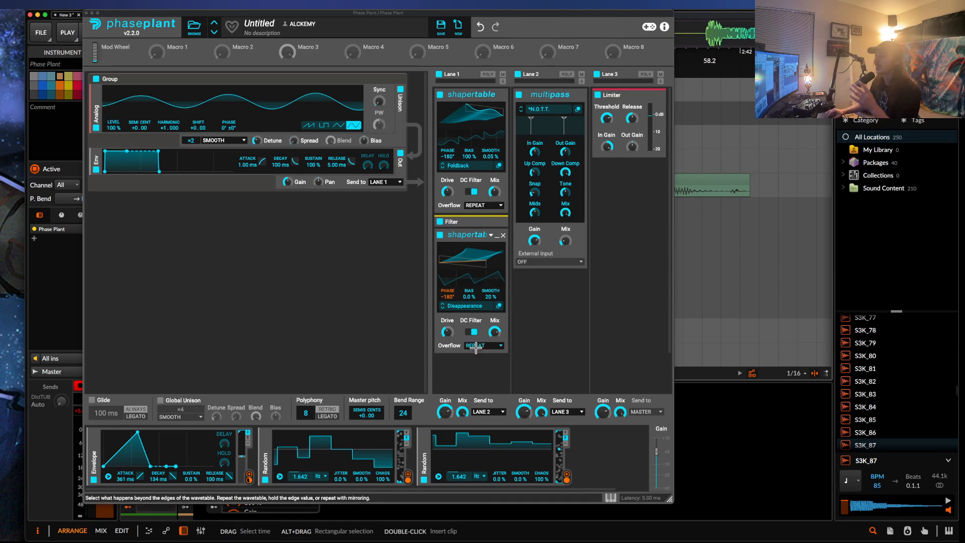
click(471, 372)
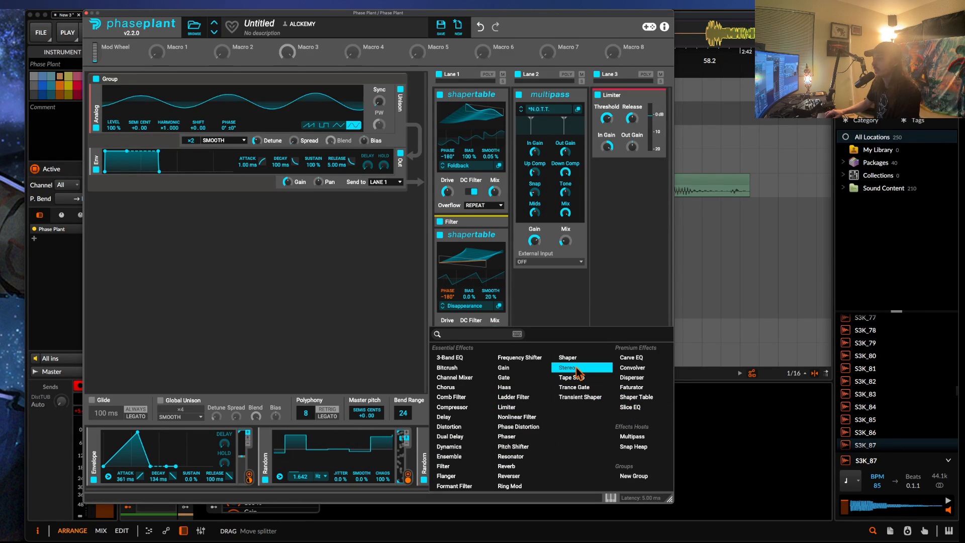
click(569, 358)
scroll(454, 204, down, 3)
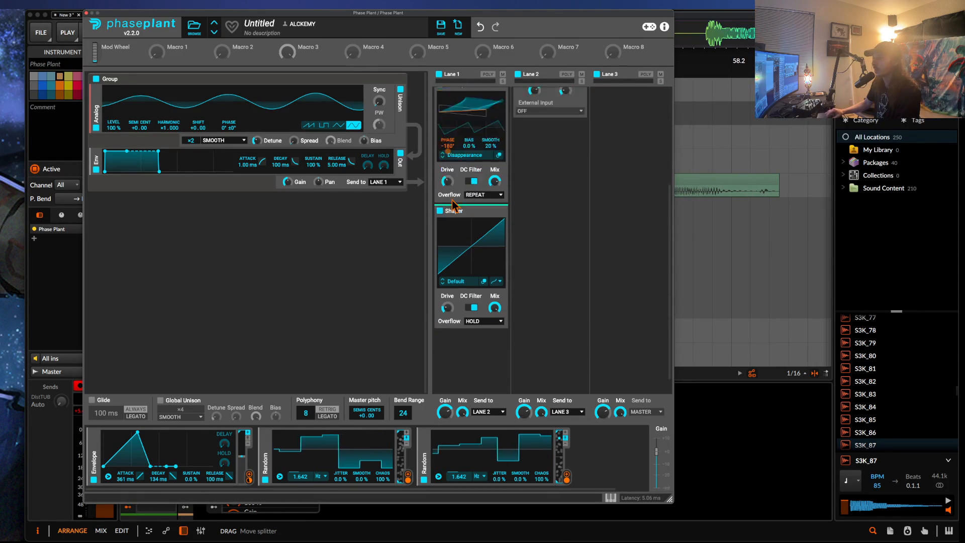
Open the Shaper's curve in the Shaper Editor, enlarge the editor window and place it beside Lane 1.
scroll(454, 205, down, 1)
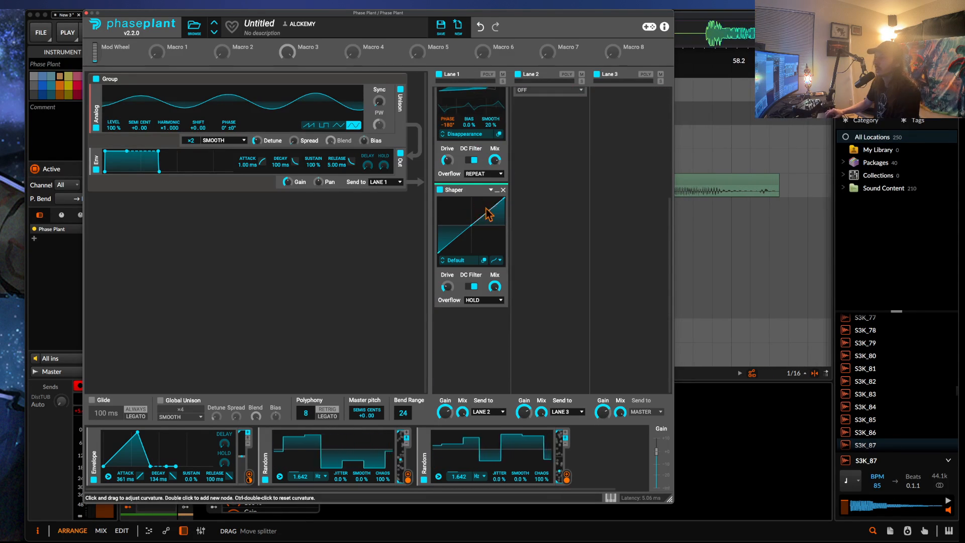
click(483, 260)
drag(574, 215, 255, 82)
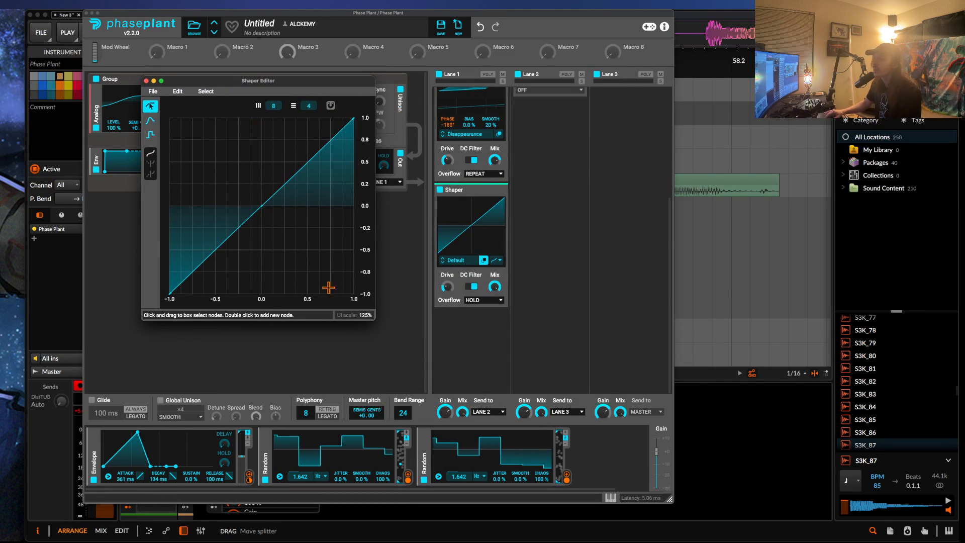
drag(371, 317, 613, 407)
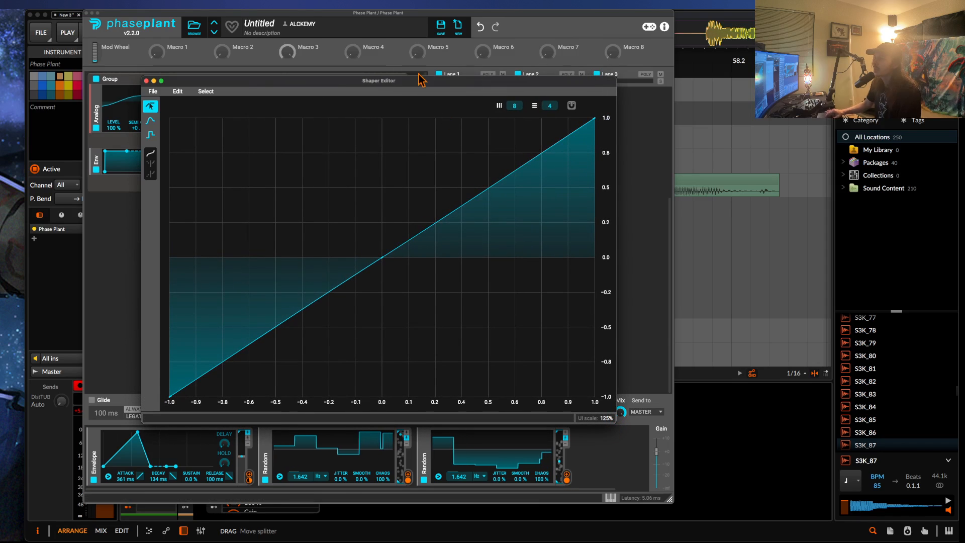
drag(386, 92, 278, 38)
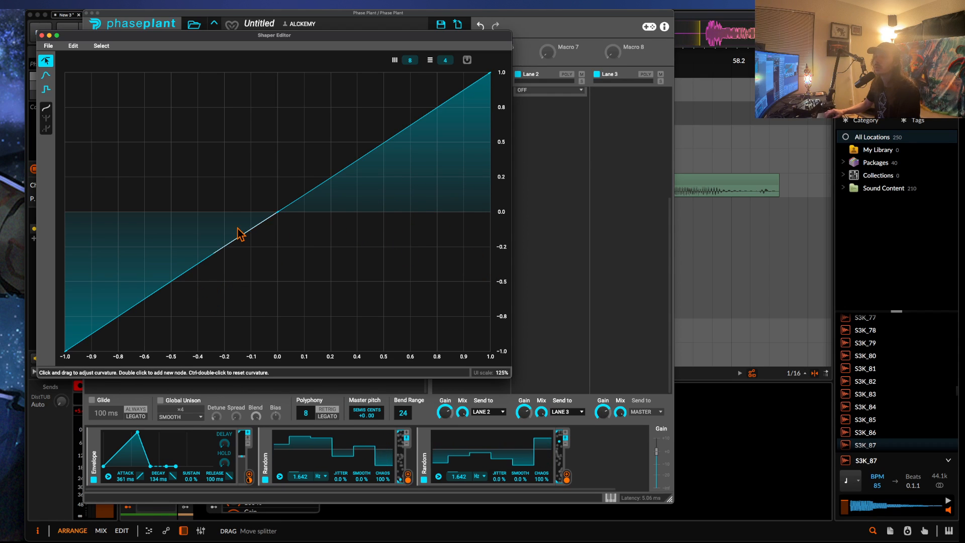
drag(229, 37, 765, 54)
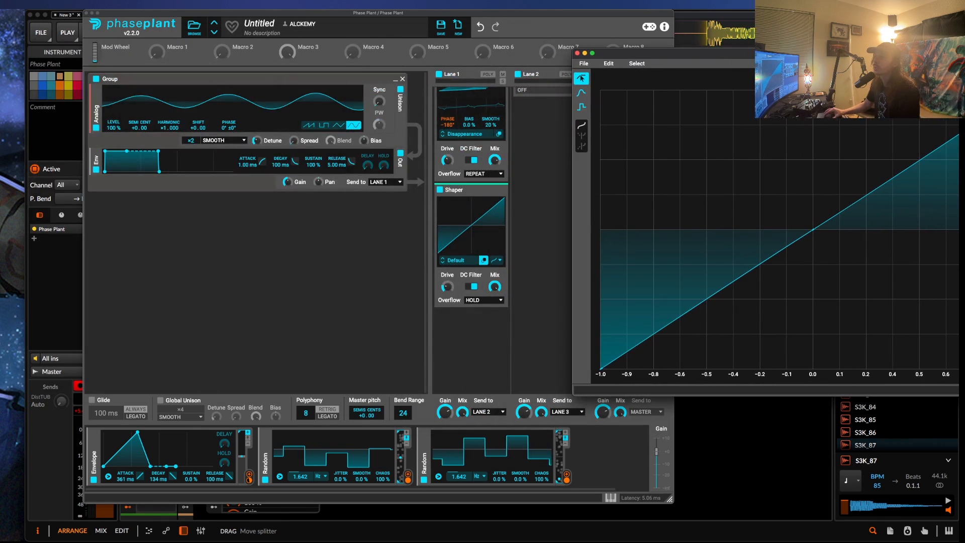
Open the first Shapertable's Foldback table in the Waveshaper Table Editor and place it opposite the Shaper Editor for comparison.
scroll(482, 116, up, 3)
scroll(480, 118, up, 3)
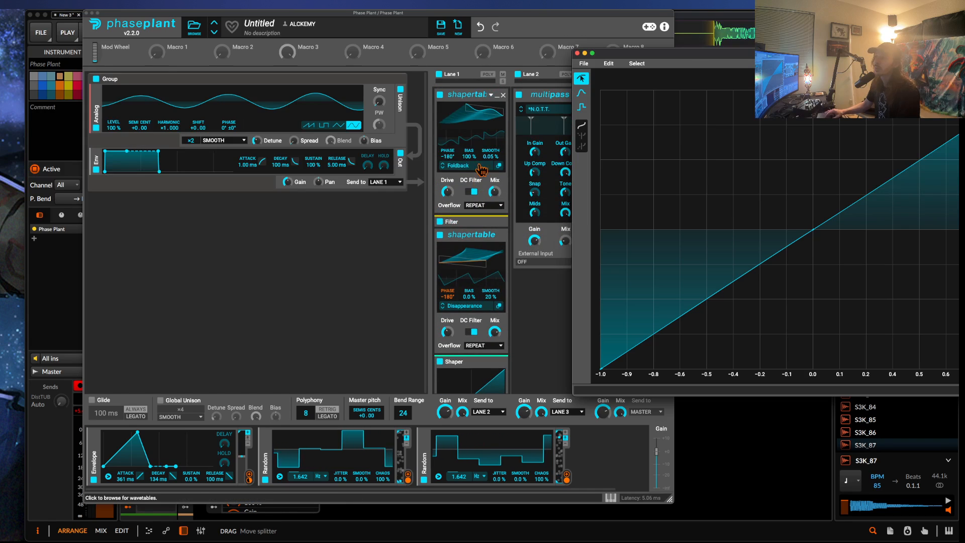
click(499, 165)
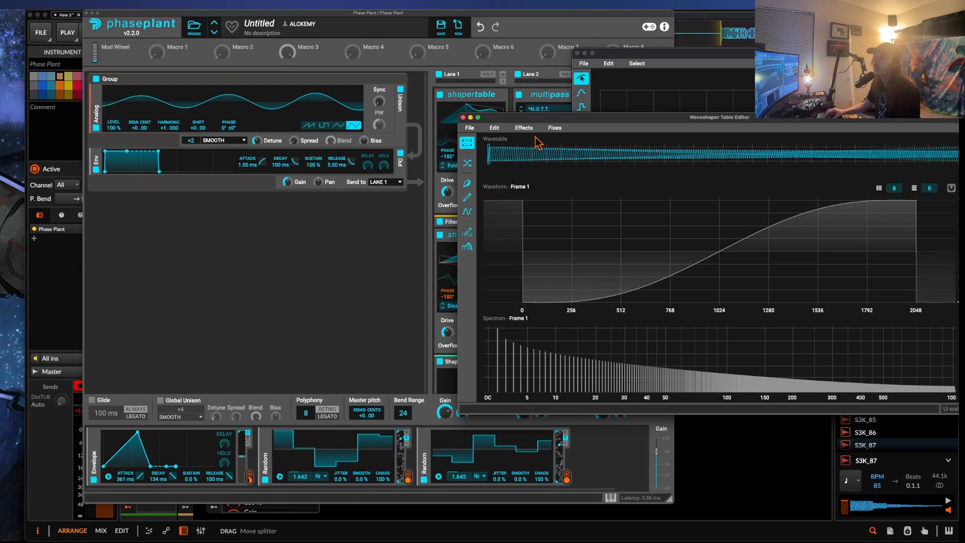
drag(668, 109, 112, 66)
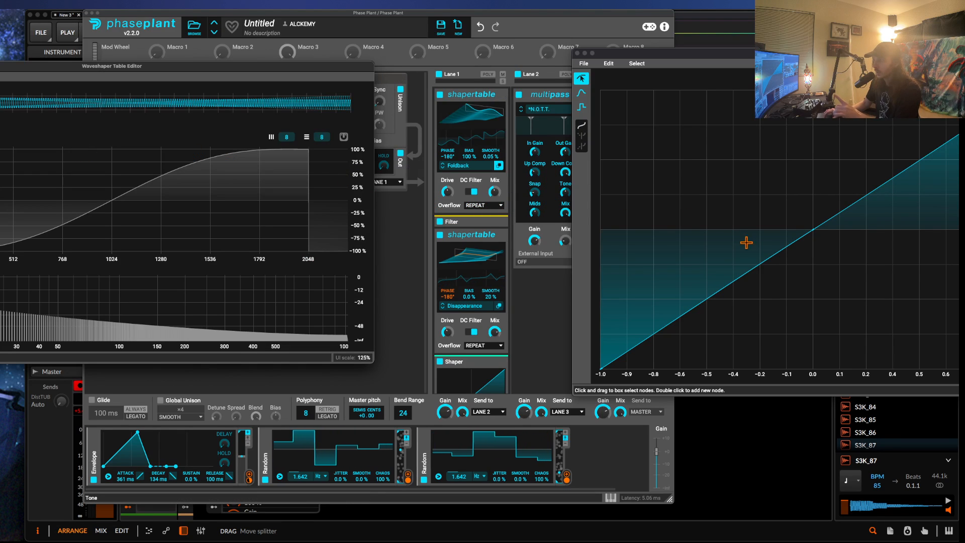
Bend the Shaper's transfer curve and add a node in its positive half to shape a bulge there.
drag(743, 279, 667, 192)
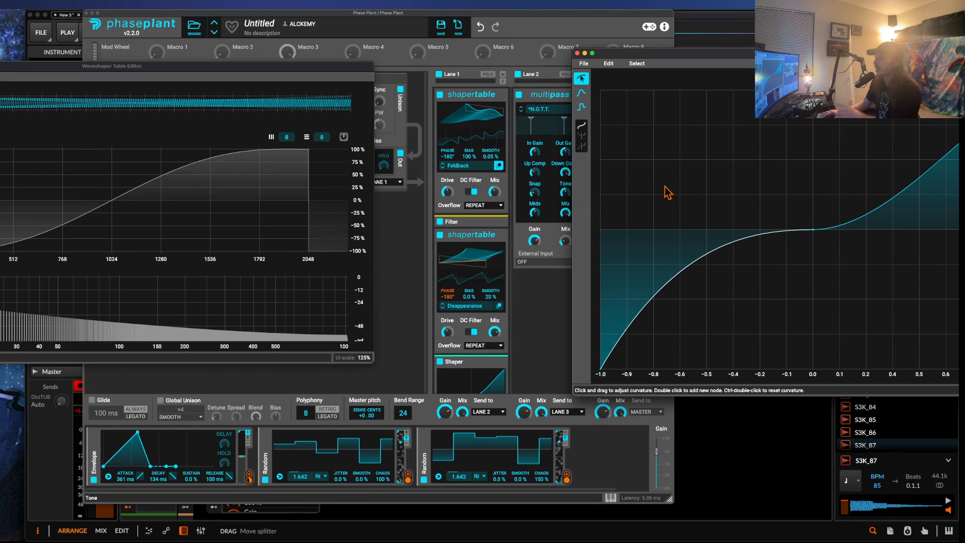
double_click(887, 153)
drag(958, 120, 915, 131)
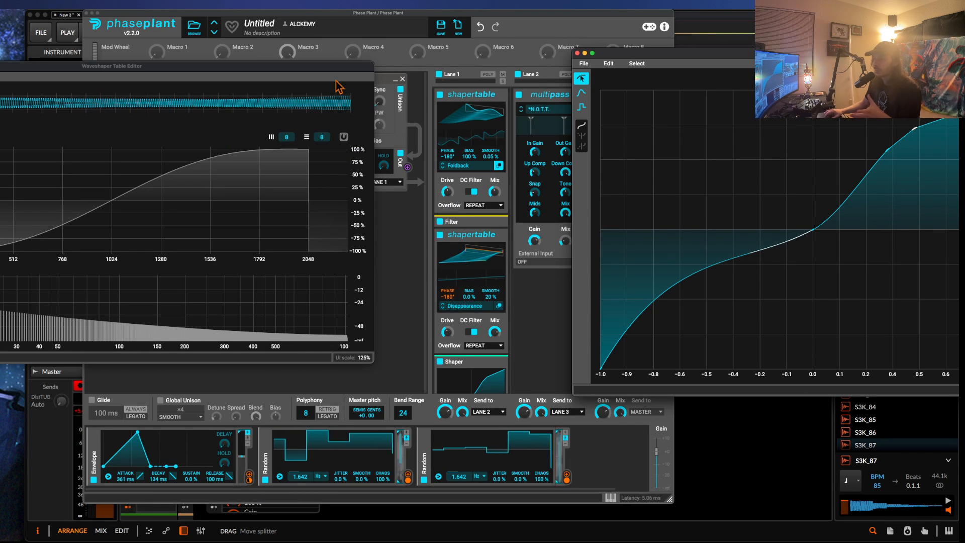
Close the Shaper Editor and the Waveshaper Table Editor.
click(577, 53)
scroll(507, 289, down, 5)
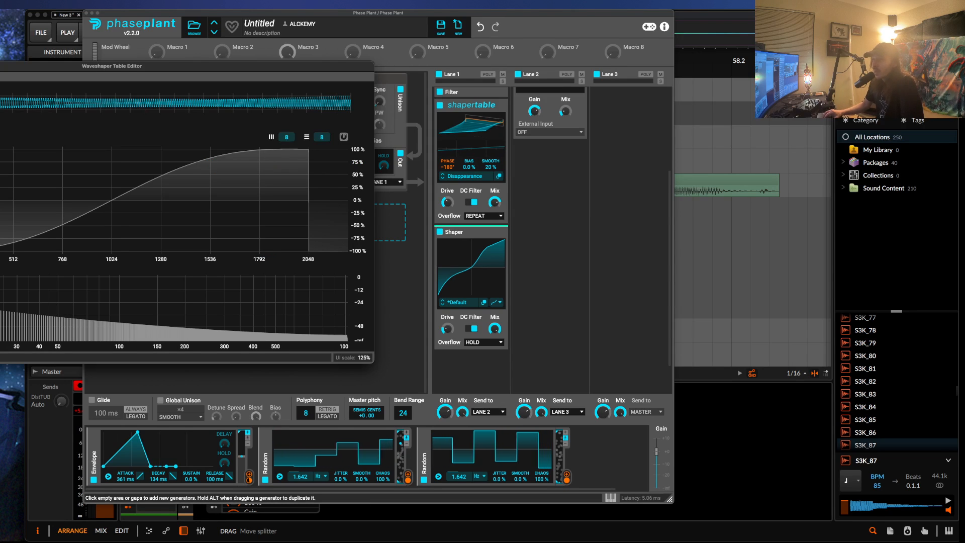
key(super+w)
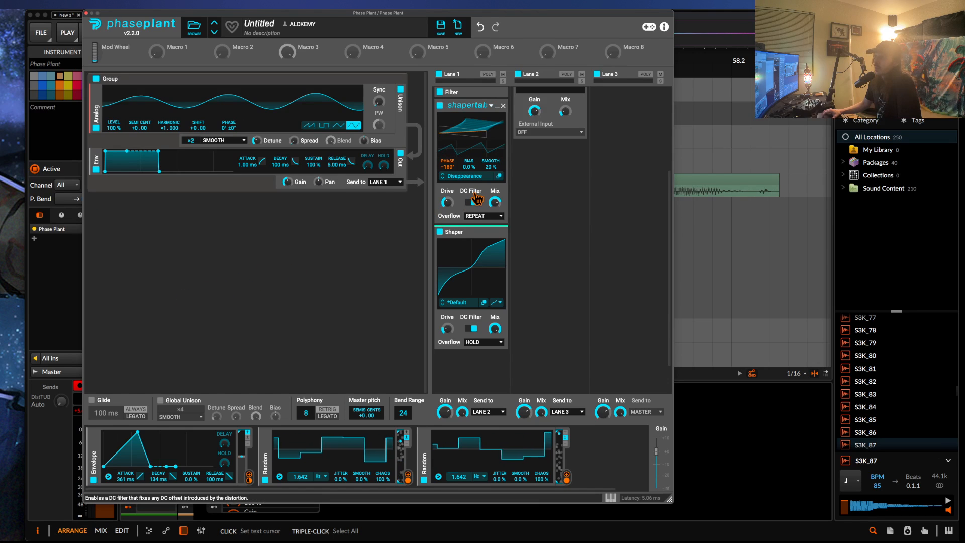
scroll(487, 166, up, 3)
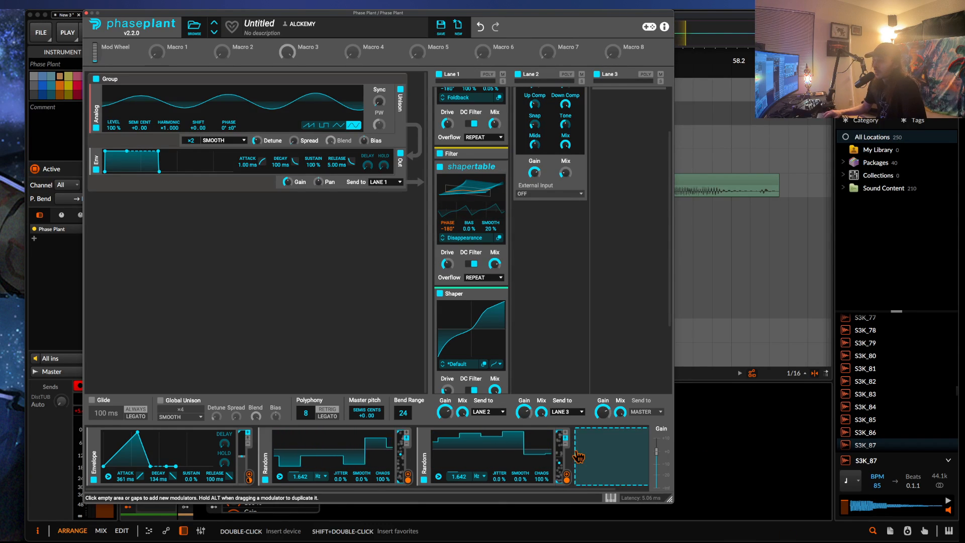
scroll(317, 446, right, 2)
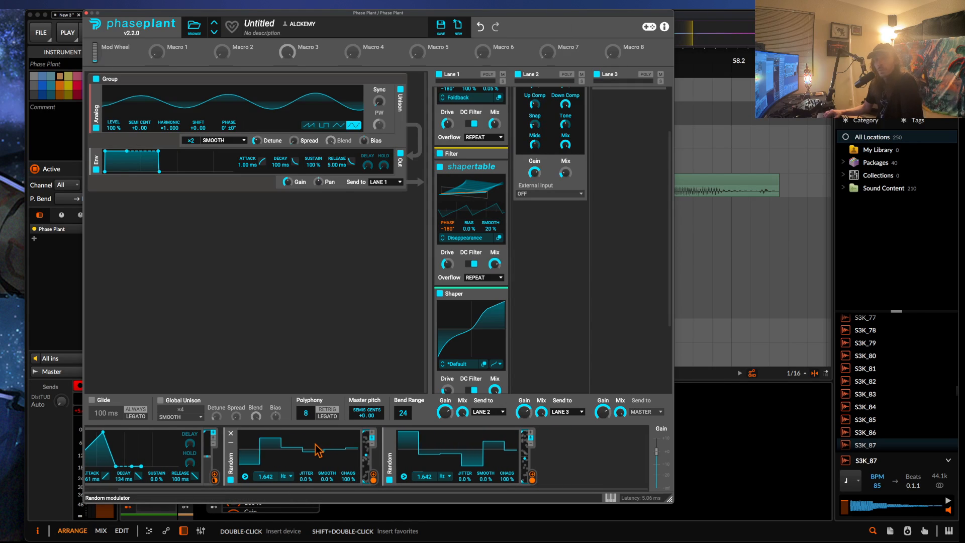
scroll(316, 445, left, 2)
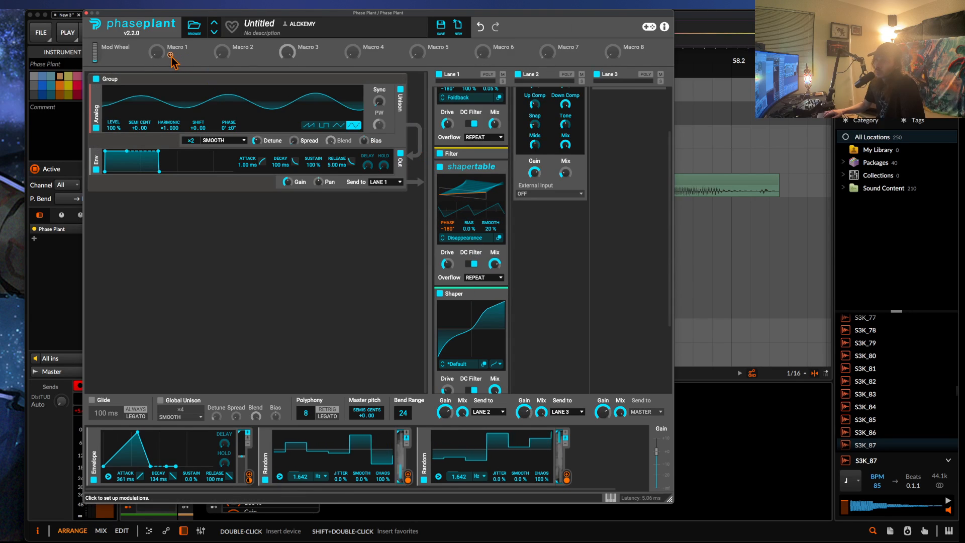
Assign Macro 1 to modulate the second Shapertable's wavetable position, and route the Envelope modulator to Macro 1.
drag(156, 51, 472, 208)
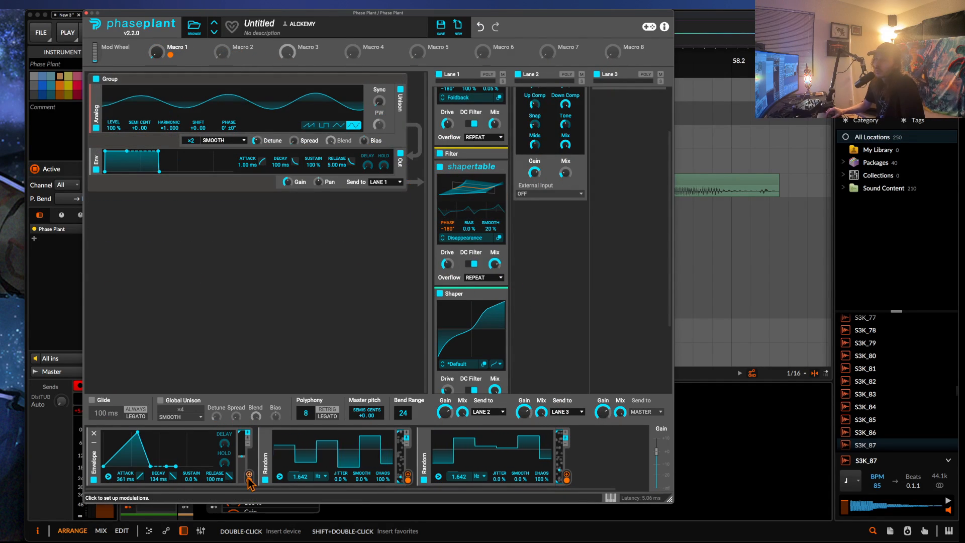
drag(249, 475, 156, 52)
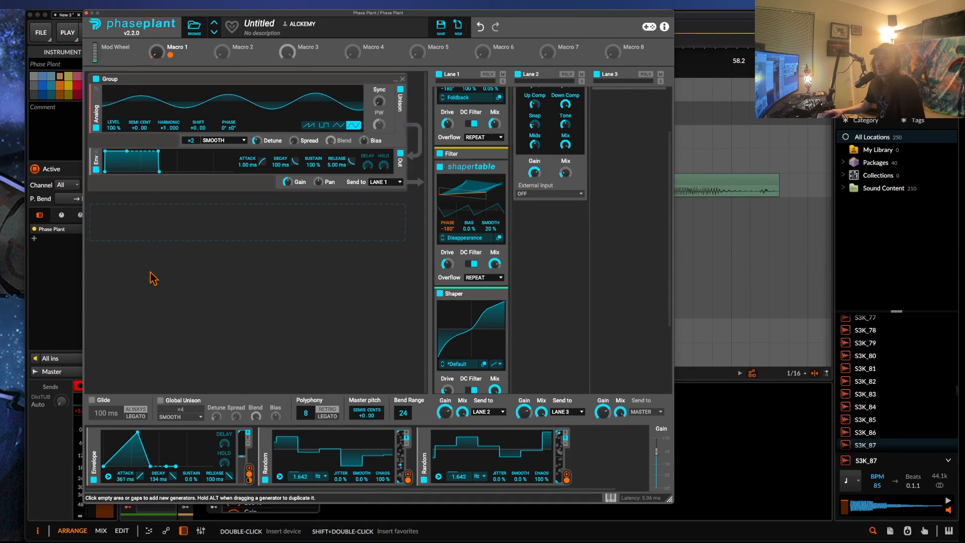
Replace the Envelope modulator with an LFO and route the LFO to Macro 1.
click(94, 434)
click(420, 452)
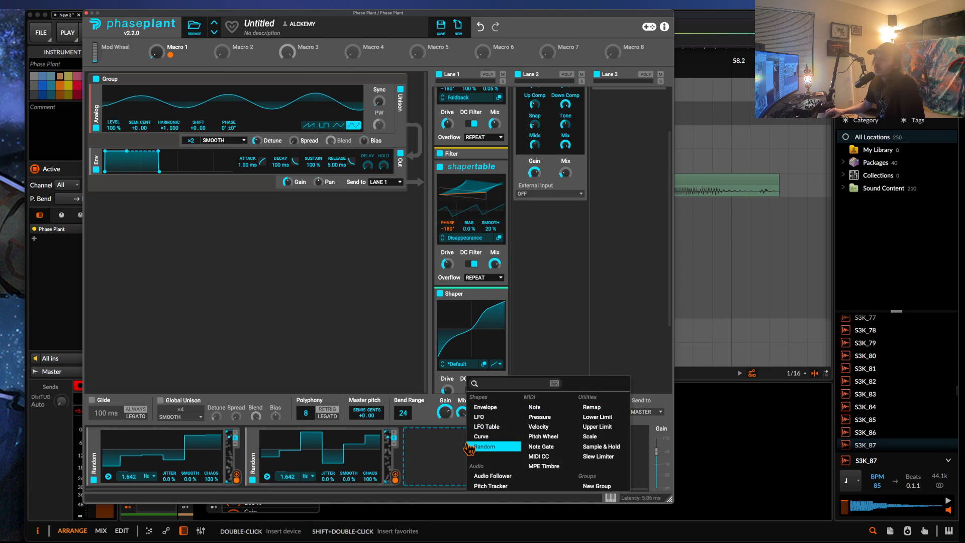
click(479, 420)
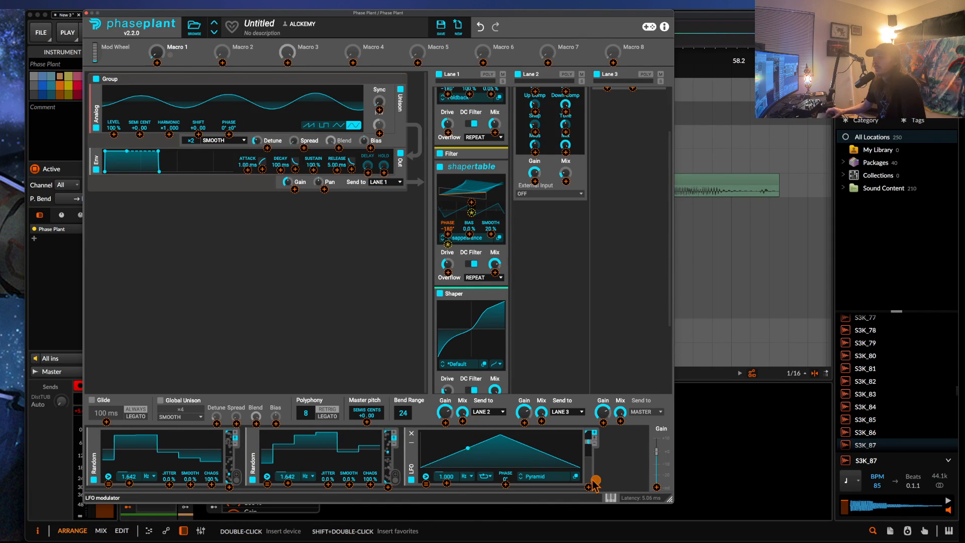
drag(595, 480, 150, 65)
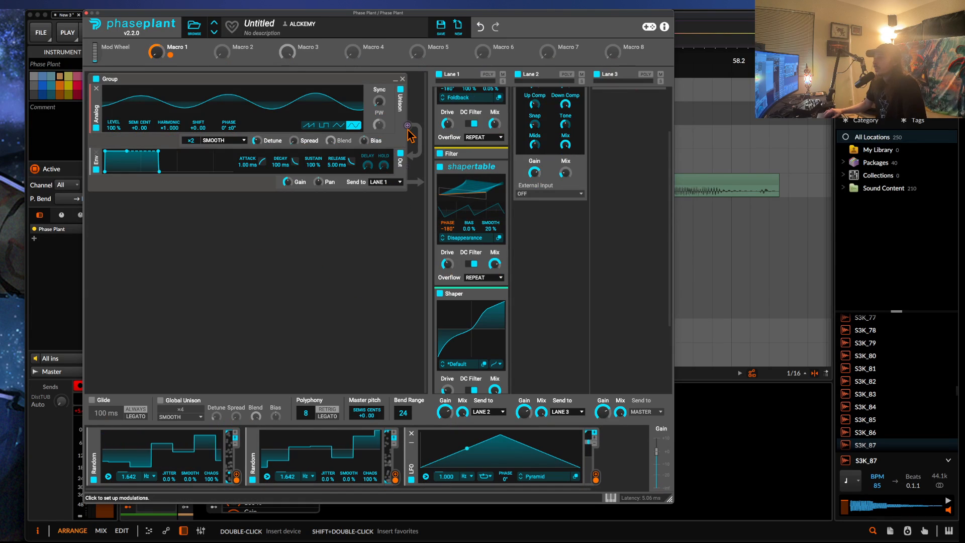
Shift the Phase Plant window over and collapse the second Shapertable and the Shaper in Lane 1.
scroll(549, 357, up, 3)
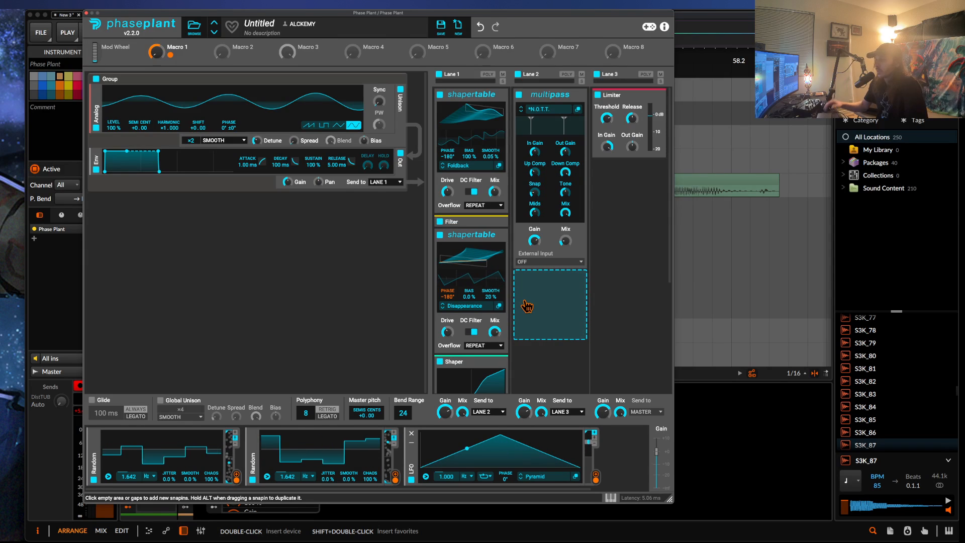
drag(169, 11, 122, 5)
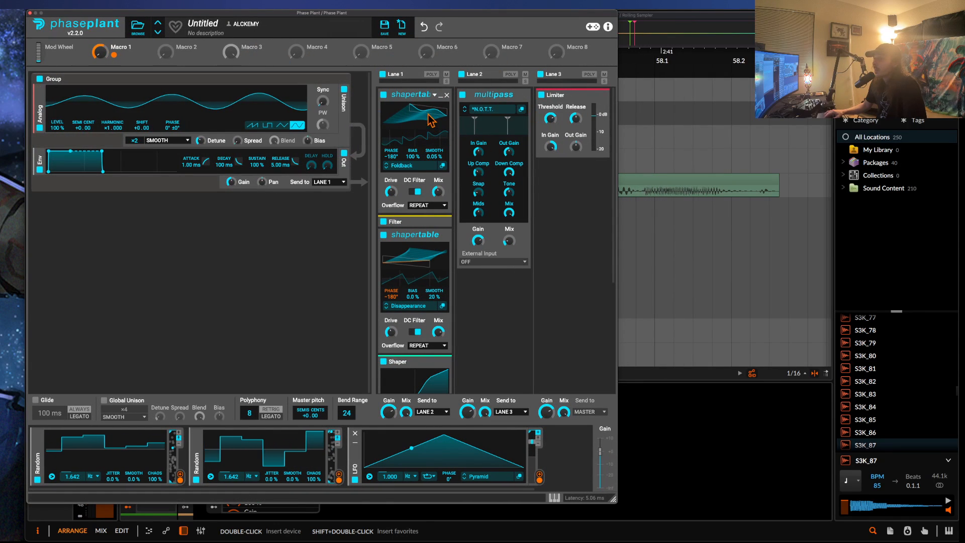
scroll(412, 191, down, 1)
scroll(412, 190, down, 1)
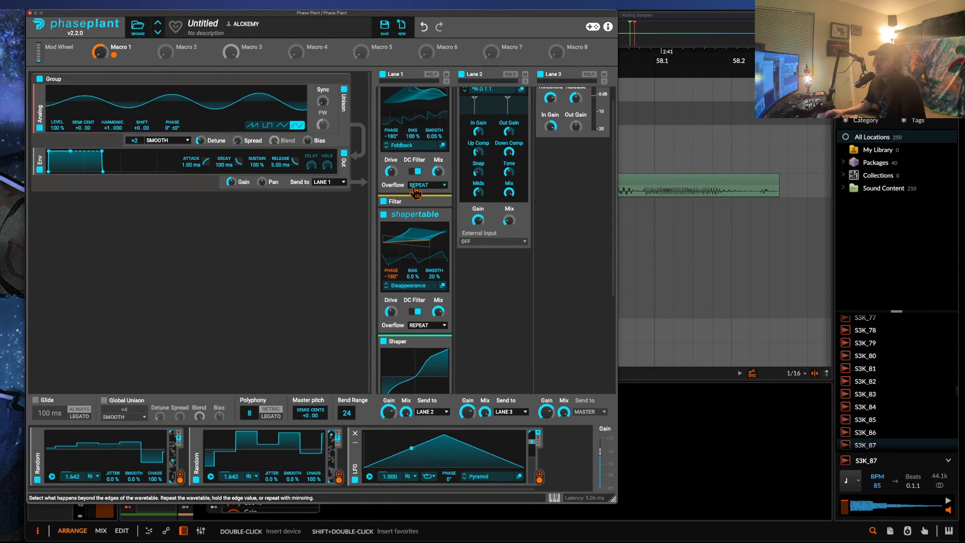
click(438, 216)
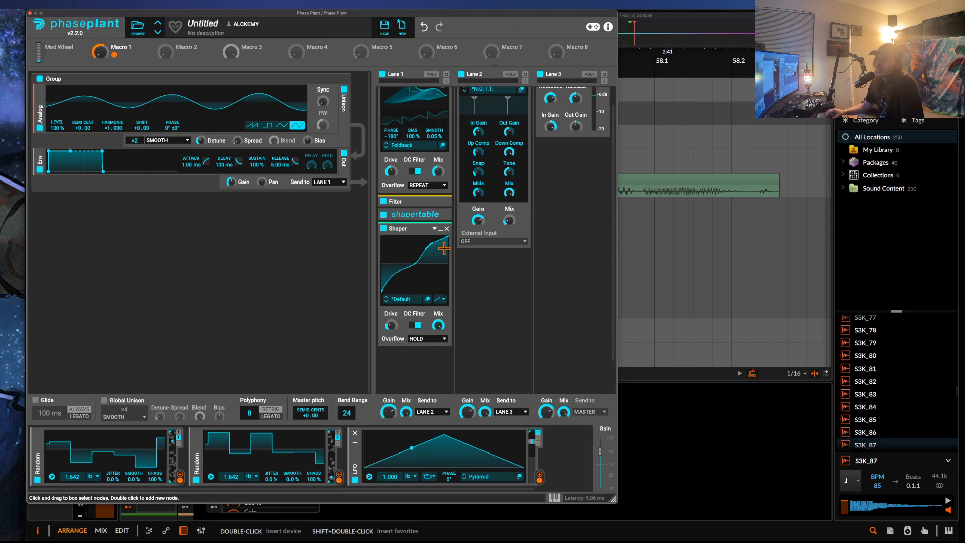
click(441, 230)
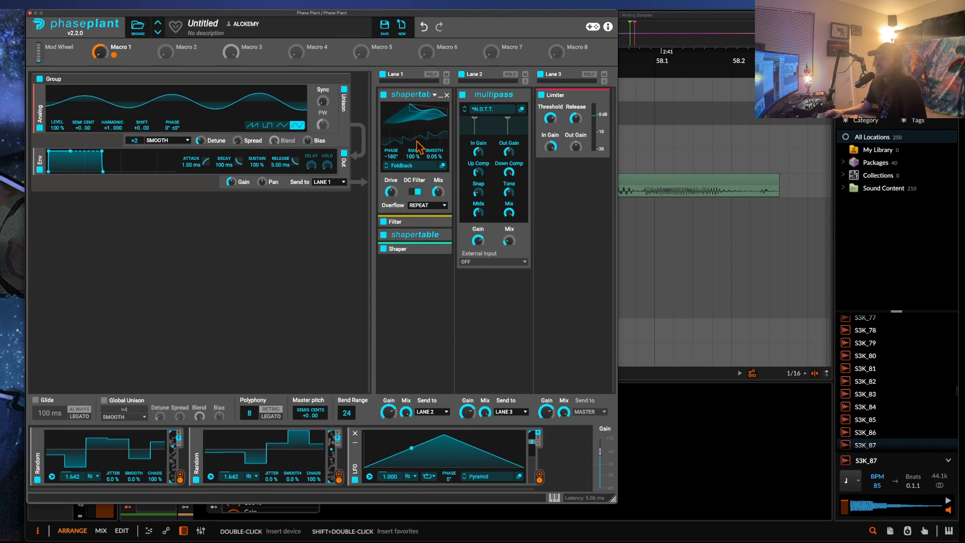
Collapse the first Shapertable in Lane 1, expanding it again once before leaving it collapsed.
click(442, 97)
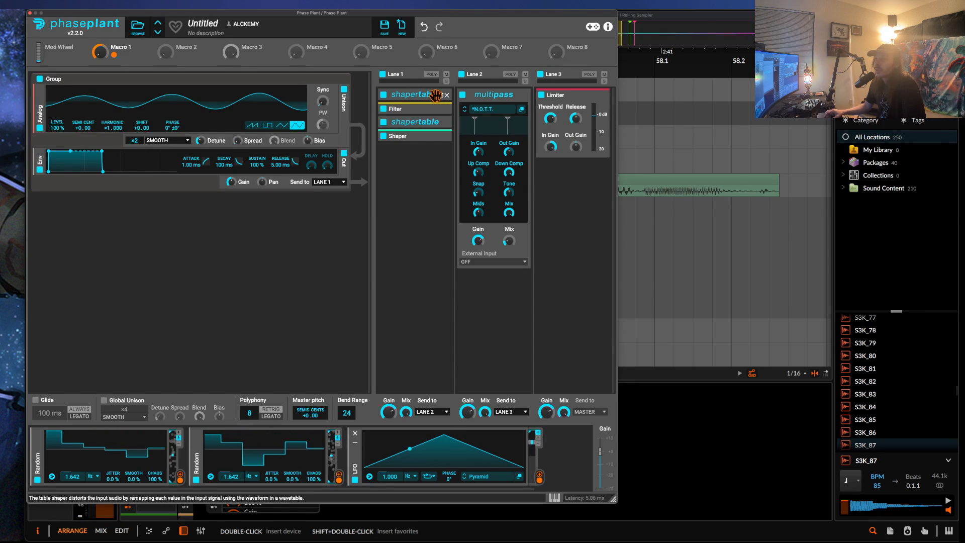
click(441, 100)
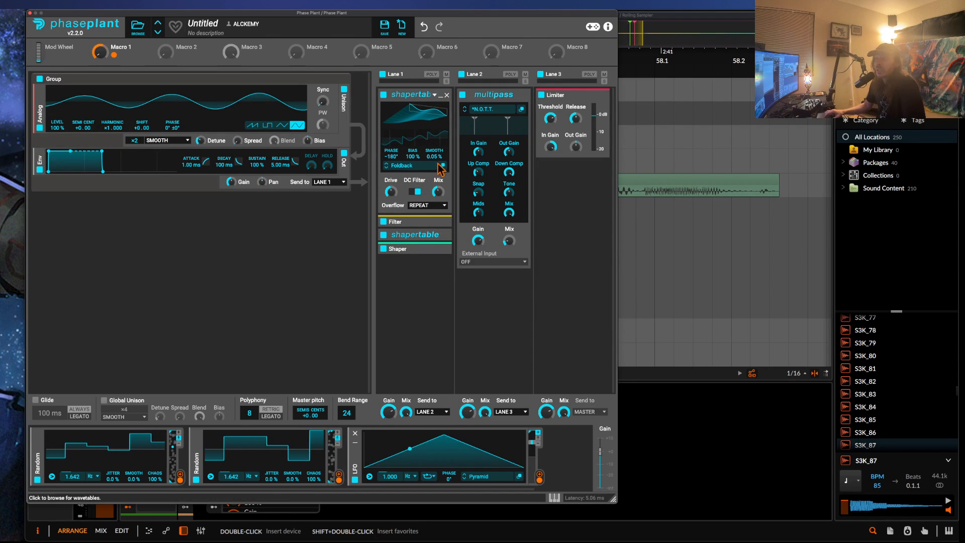
click(441, 95)
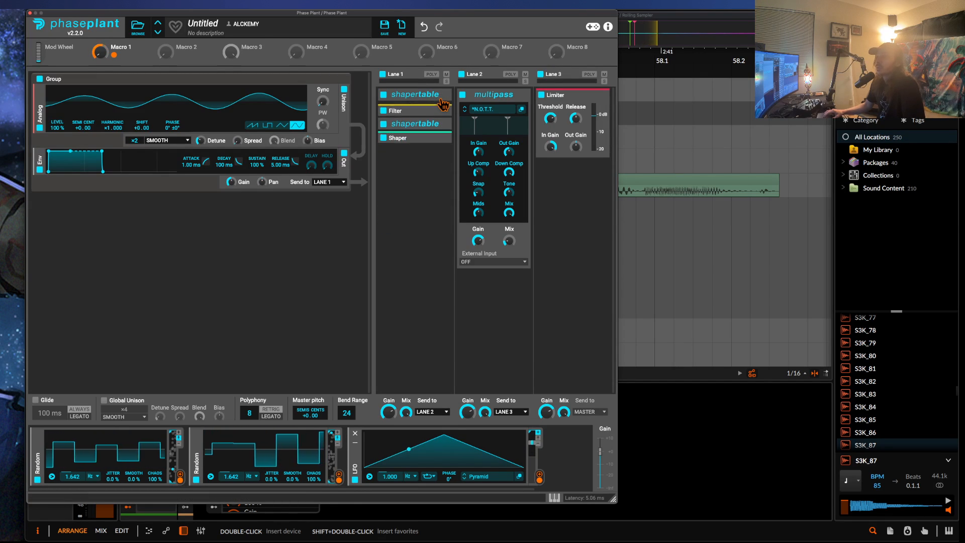